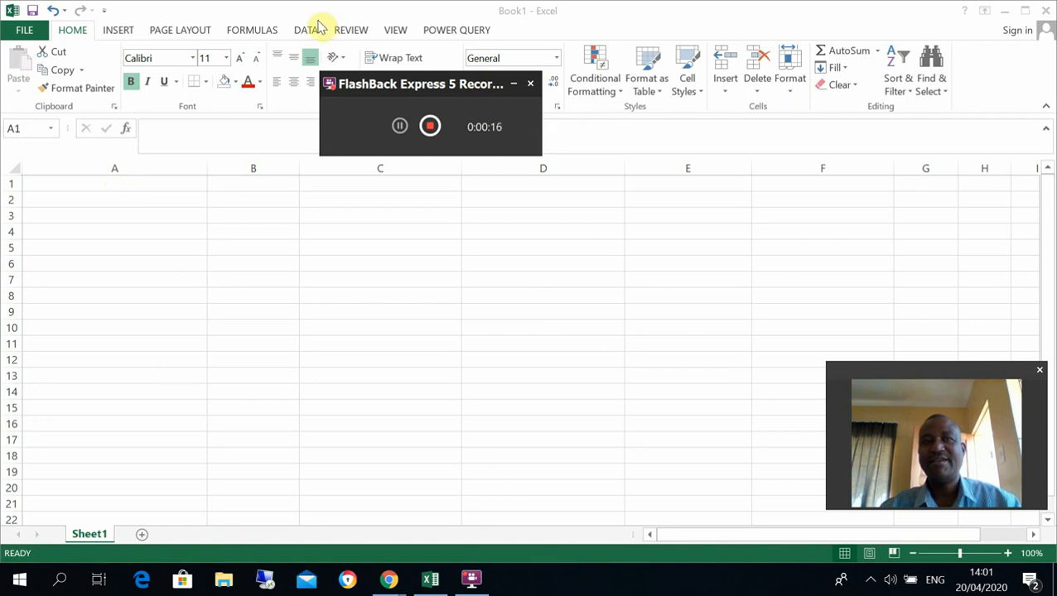
- Enter the heading "Product Name" in cell A1
{"action": "left_click", "coordinate": [80, 184]}
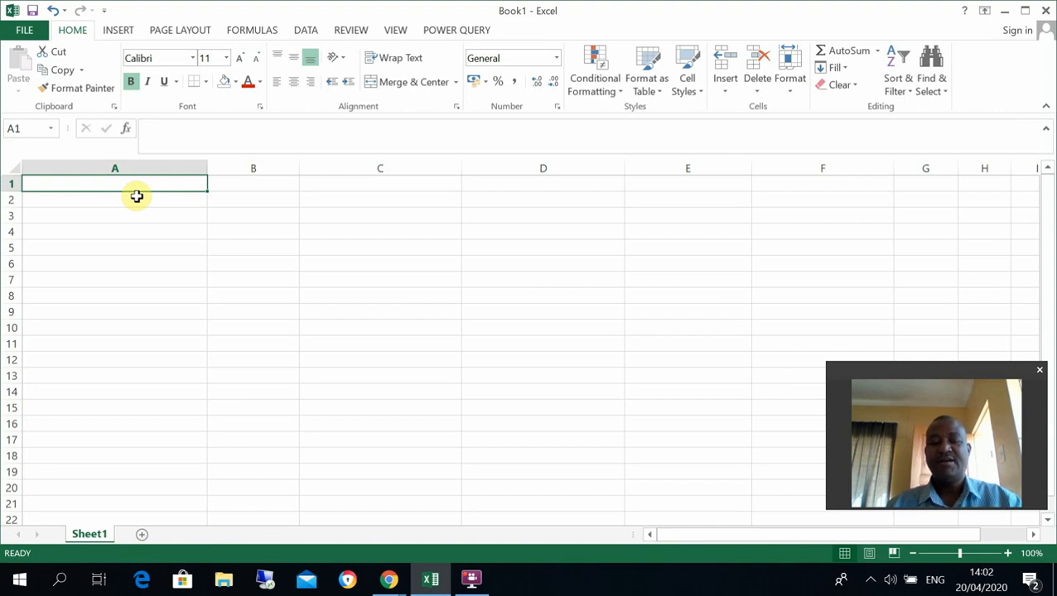
{"action": "type", "text": "Proct"}
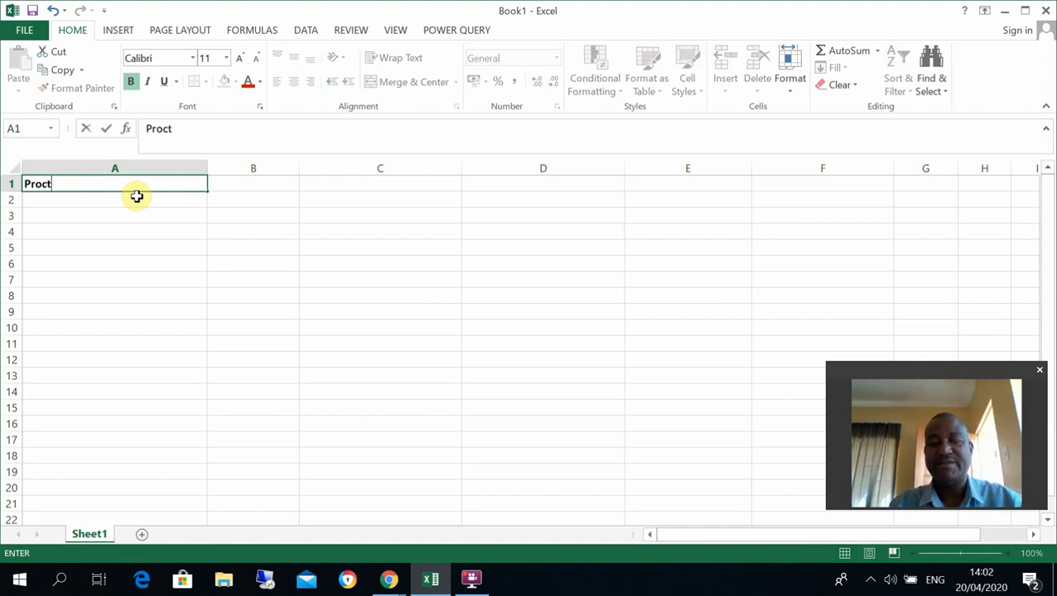
{"action": "key", "text": "BackSpace"}
{"action": "key", "text": "BackSpace"}
{"action": "type", "text": "duct"}
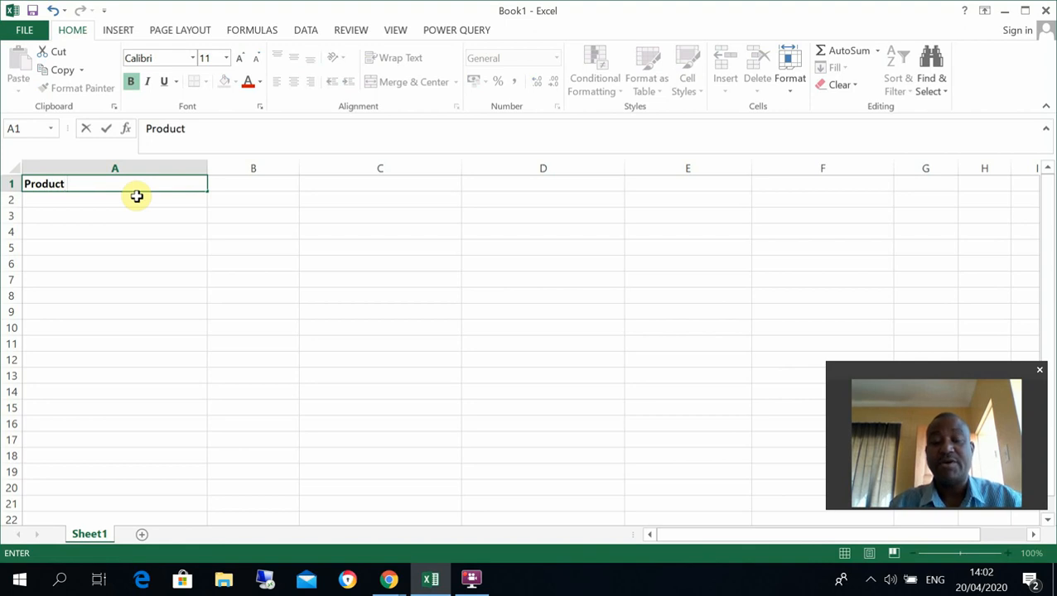
{"action": "type", "text": " P"}
{"action": "key", "text": "BackSpace"}
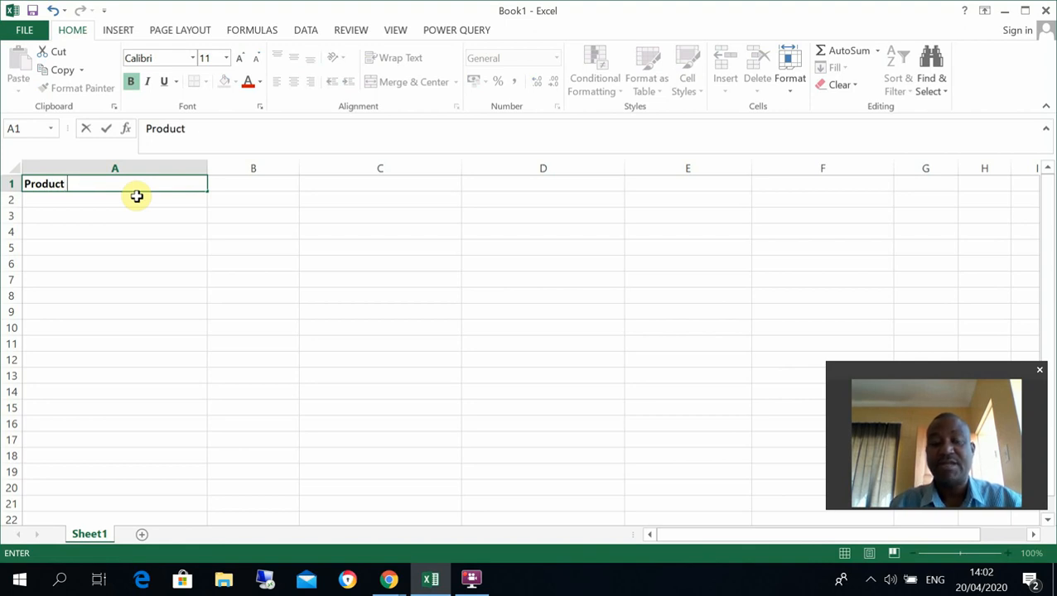
{"action": "type", "text": "Name"}
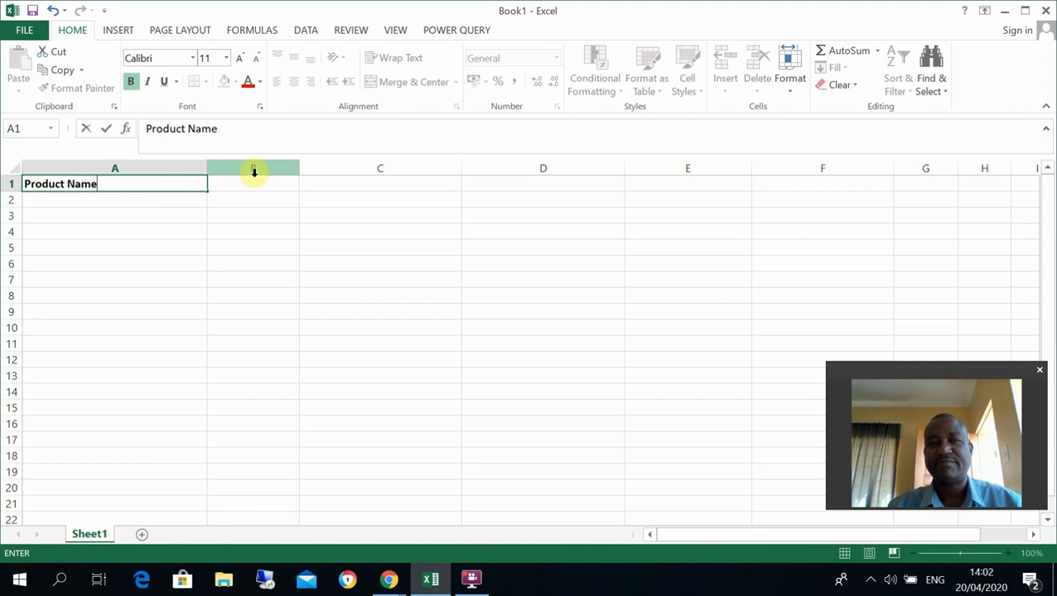
- Add the headings "Cost Price" in cell B1 and "Selling Price" in cell C1
{"action": "left_click", "coordinate": [245, 190]}
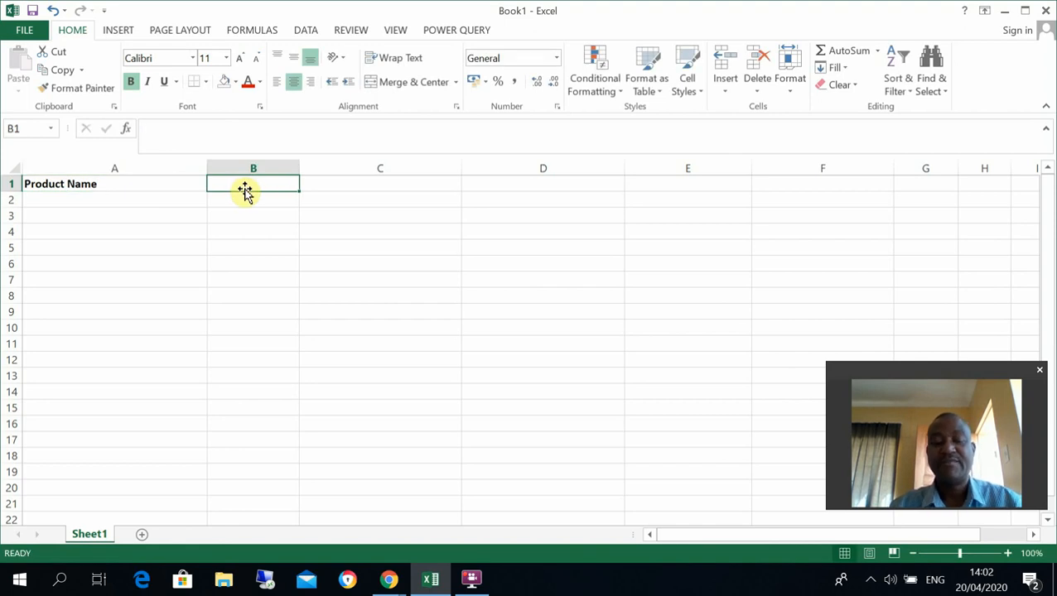
{"action": "type", "text": "Cost P"}
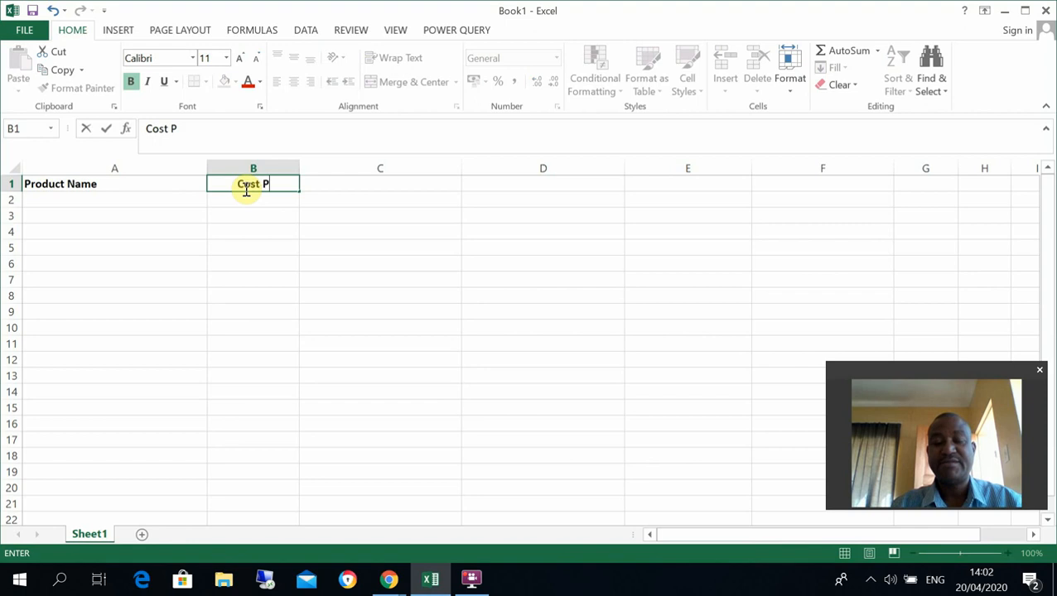
{"action": "type", "text": "rice"}
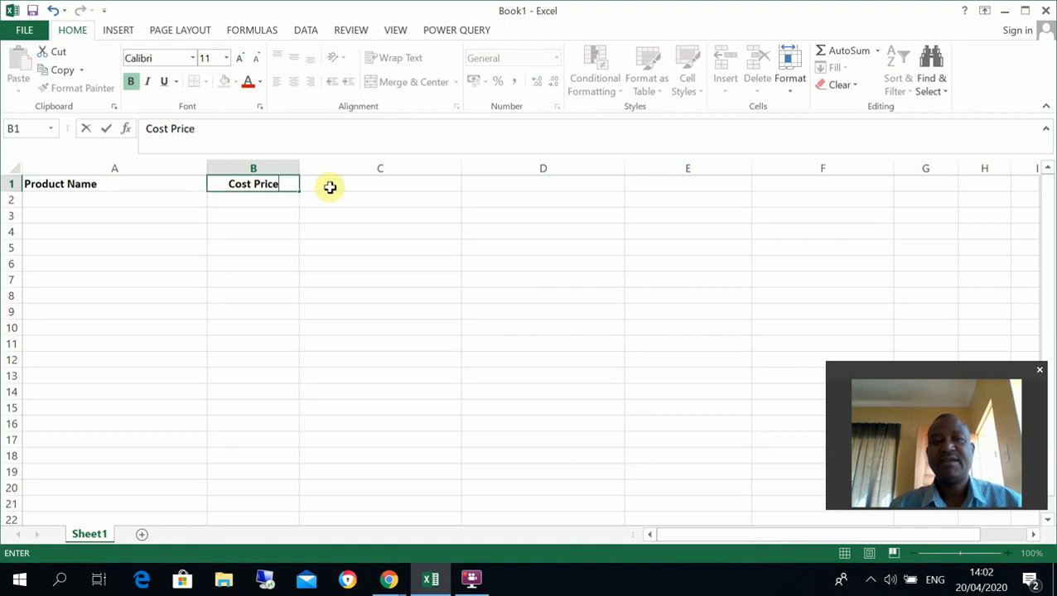
{"action": "left_click", "coordinate": [330, 187]}
{"action": "type", "text": "Selli"}
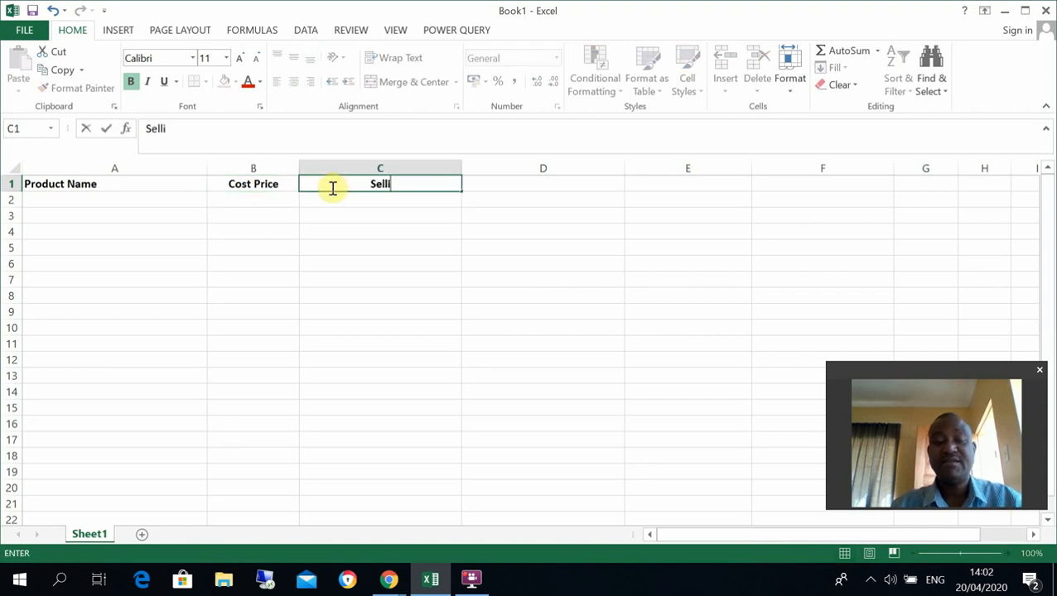
{"action": "type", "text": "ng "}
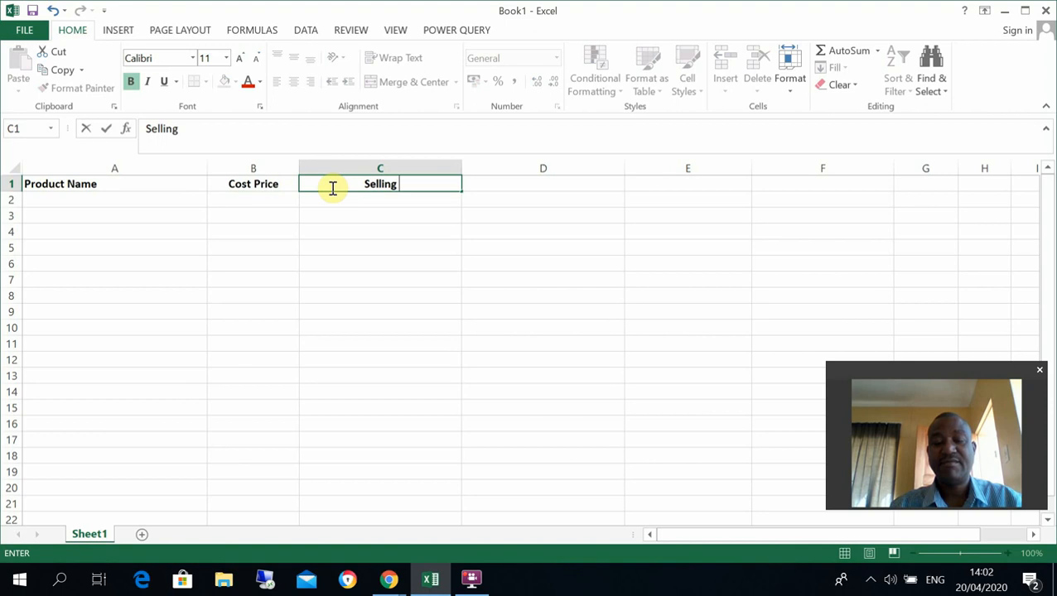
{"action": "type", "text": "Price"}
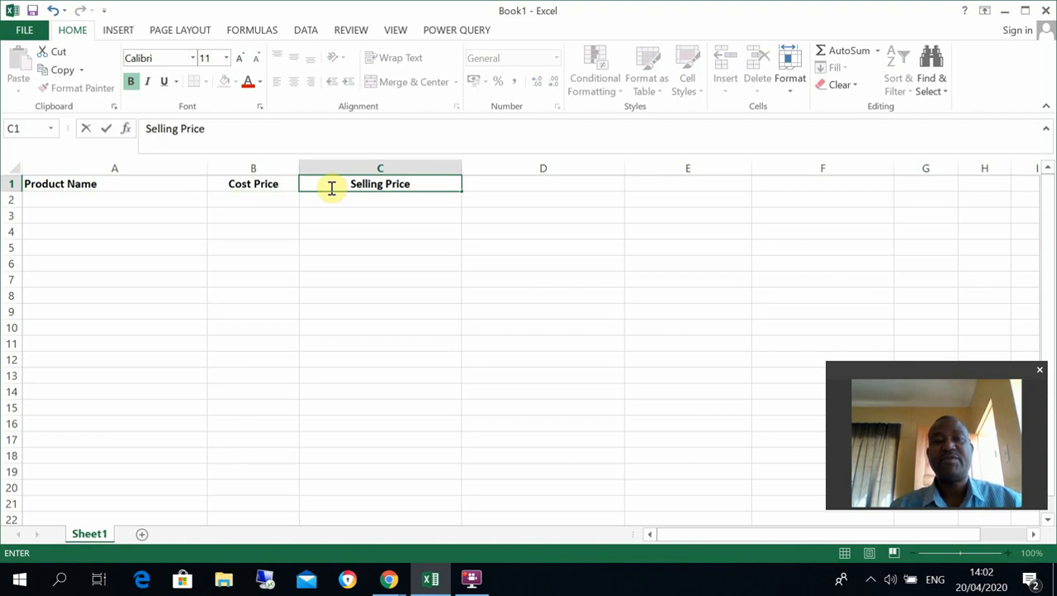
- List the products Jam, Butter and Apples under Product Name in cells A2 to A4
{"action": "left_click", "coordinate": [107, 200]}
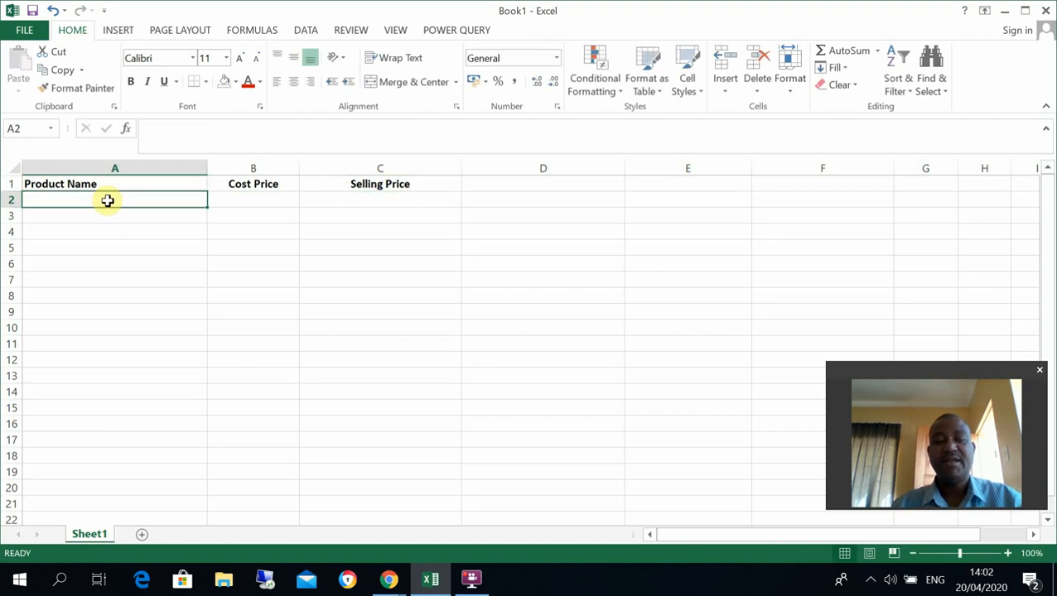
{"action": "type", "text": "Jam"}
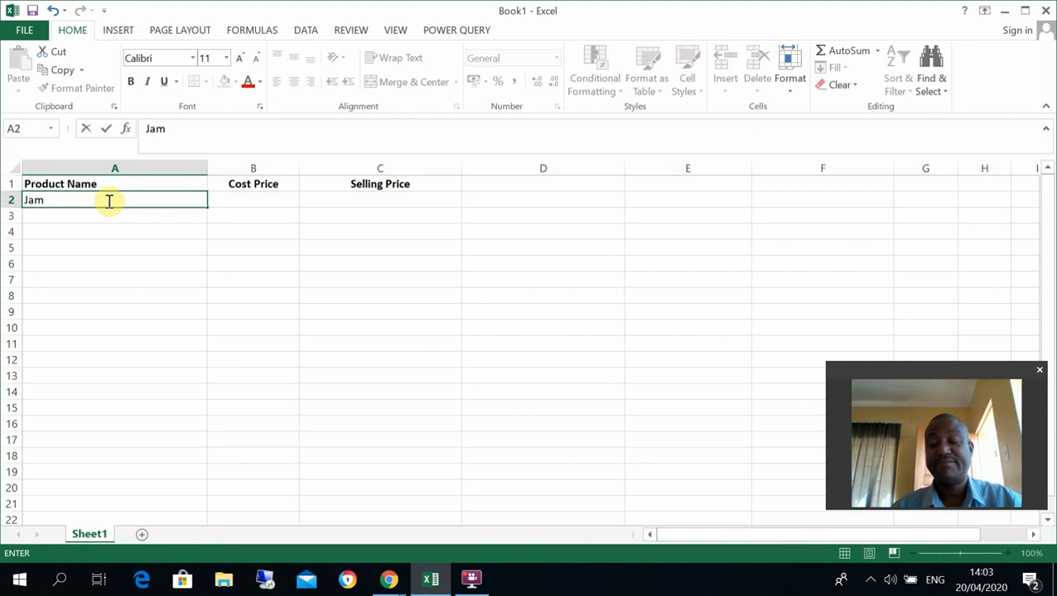
{"action": "key", "text": "Return"}
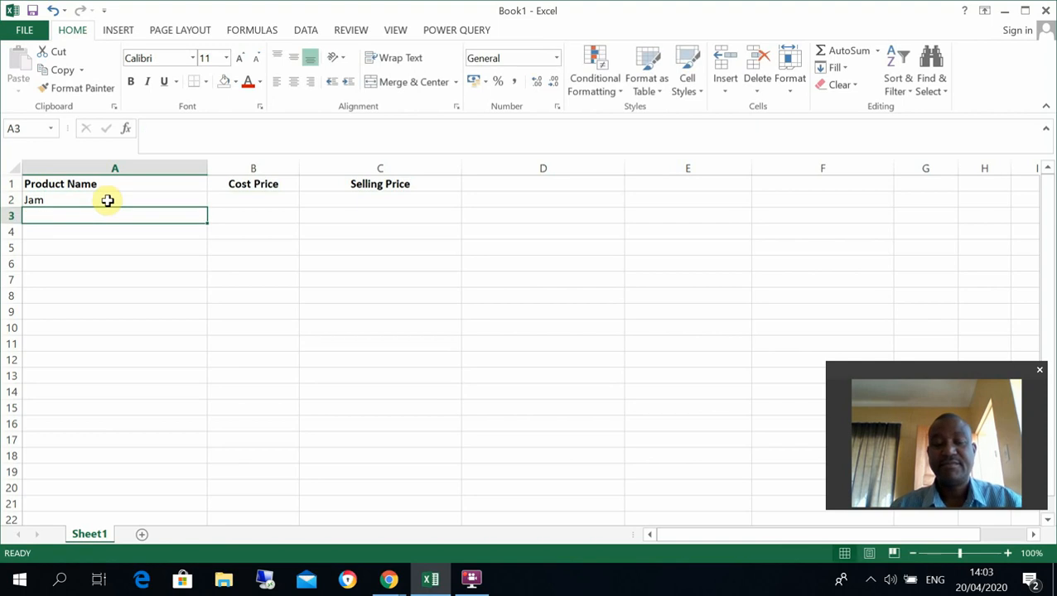
{"action": "type", "text": "Butter"}
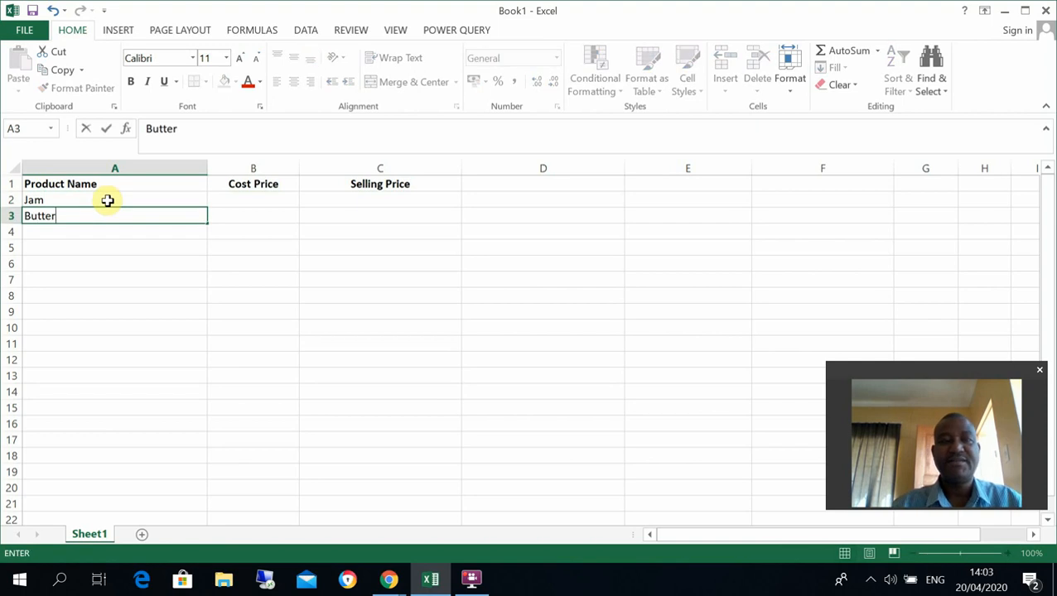
{"action": "key", "text": "Return"}
{"action": "type", "text": "Ap"}
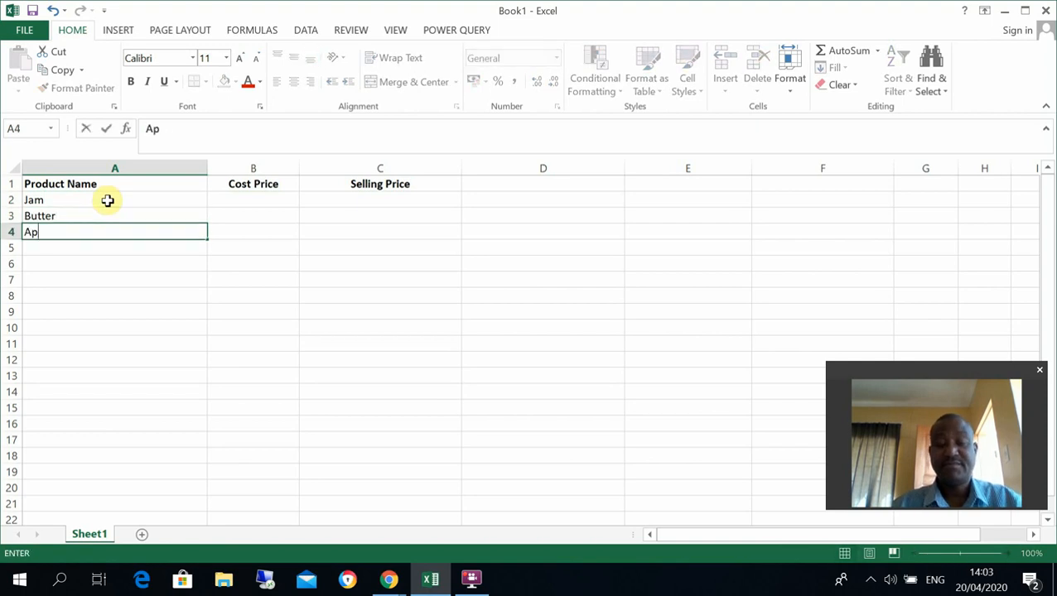
{"action": "type", "text": "ples"}
{"action": "key", "text": "ctrl+Return"}
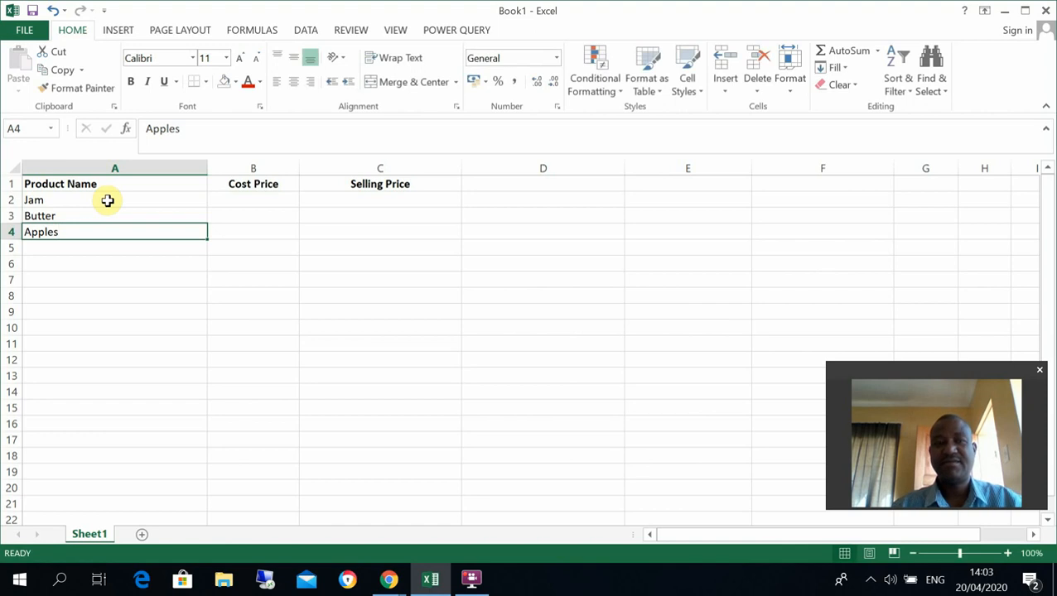
- Complete the product list with Garlic, Marg and Coke in cells A5 to A7
{"action": "key", "text": "Down"}
{"action": "type", "text": "Ginger"}
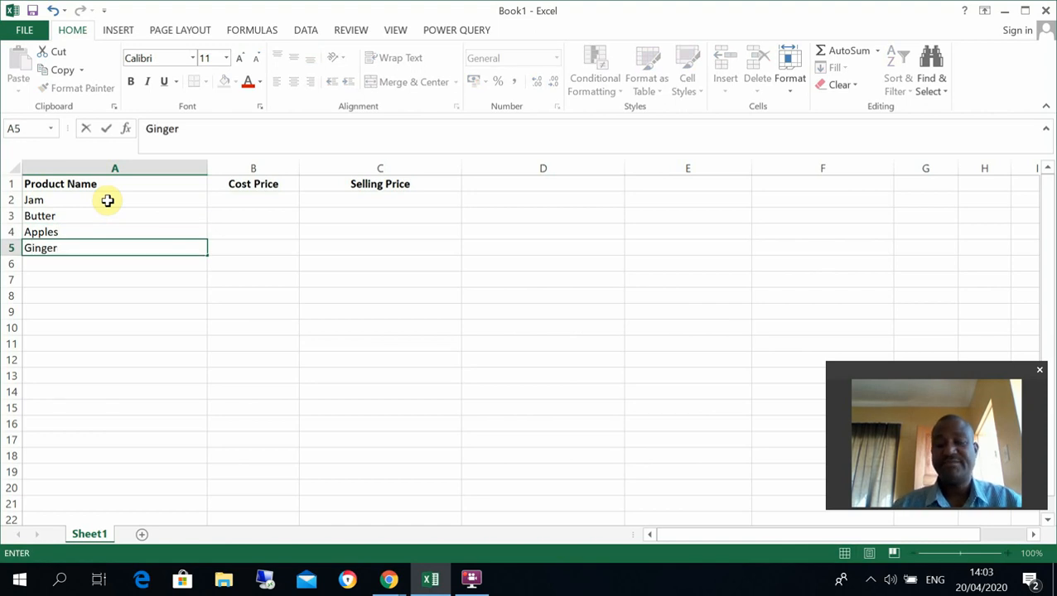
{"action": "key", "text": "ctrl+Return"}
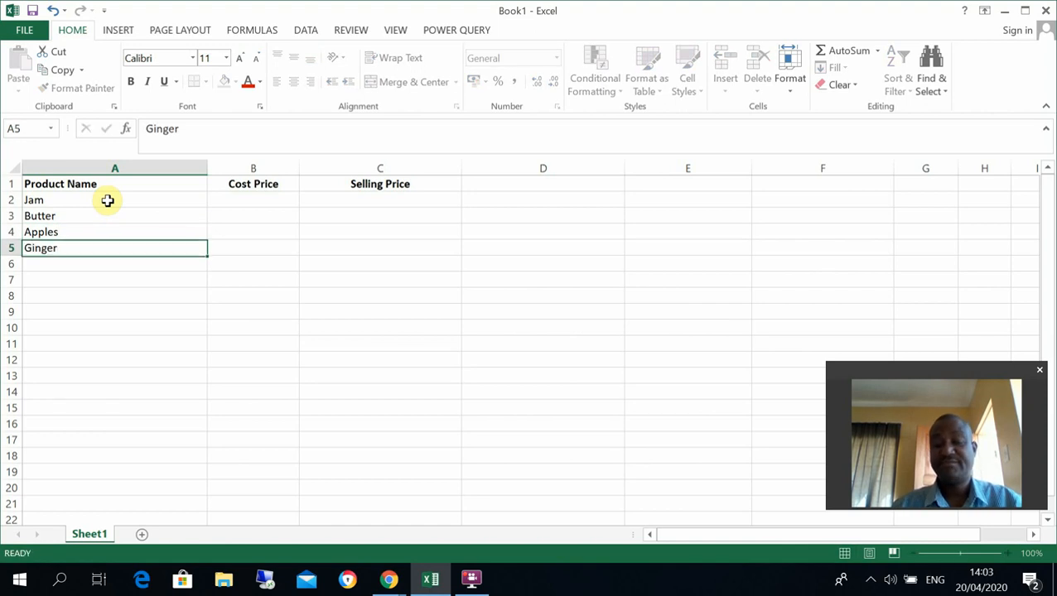
{"action": "type", "text": "Garlic"}
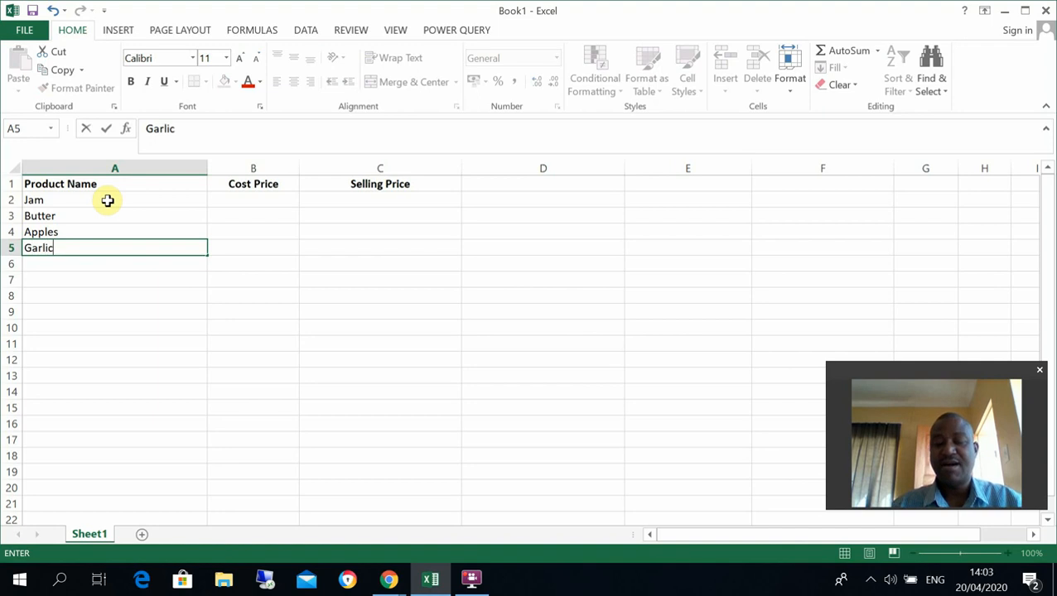
{"action": "key", "text": "Return"}
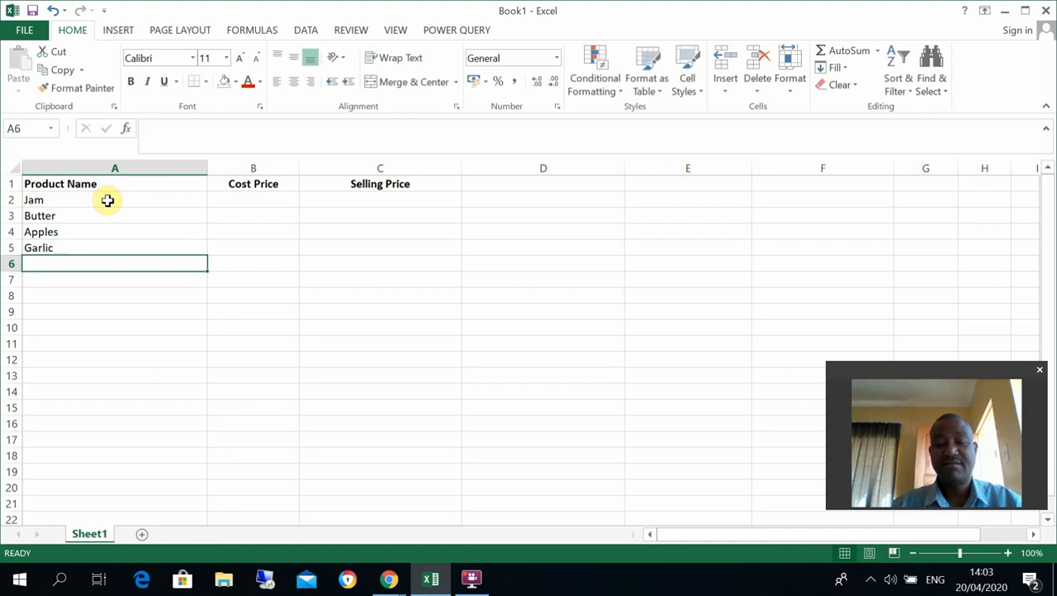
{"action": "type", "text": "Marg"}
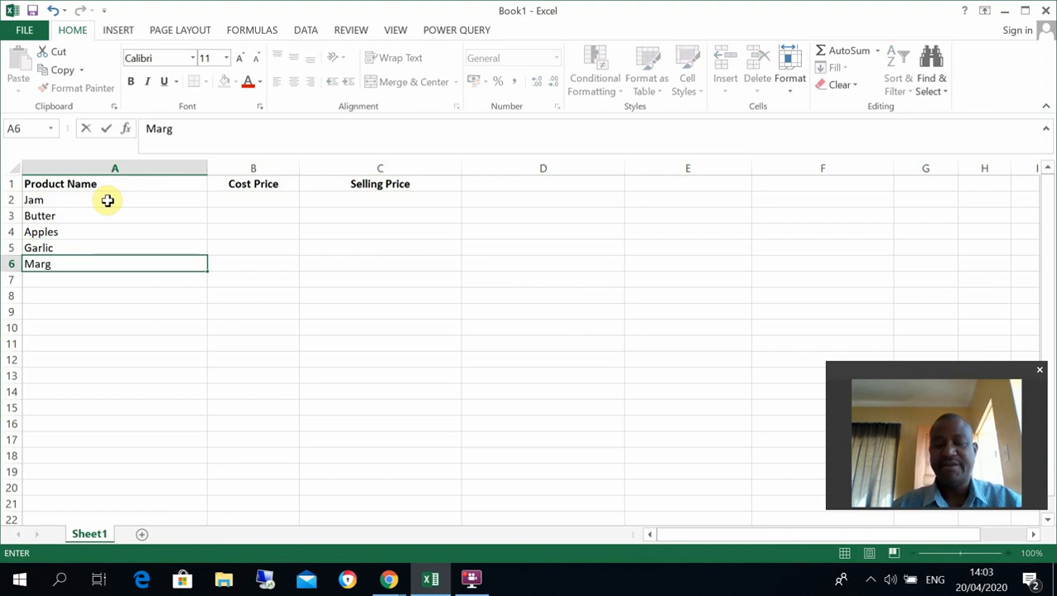
{"action": "key", "text": "Return"}
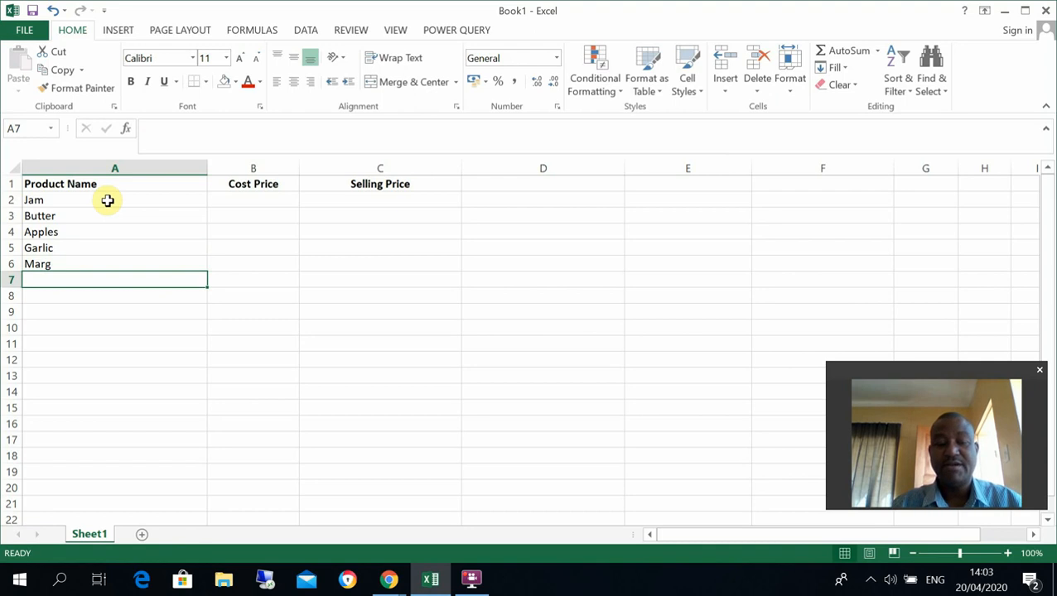
{"action": "type", "text": "Co"}
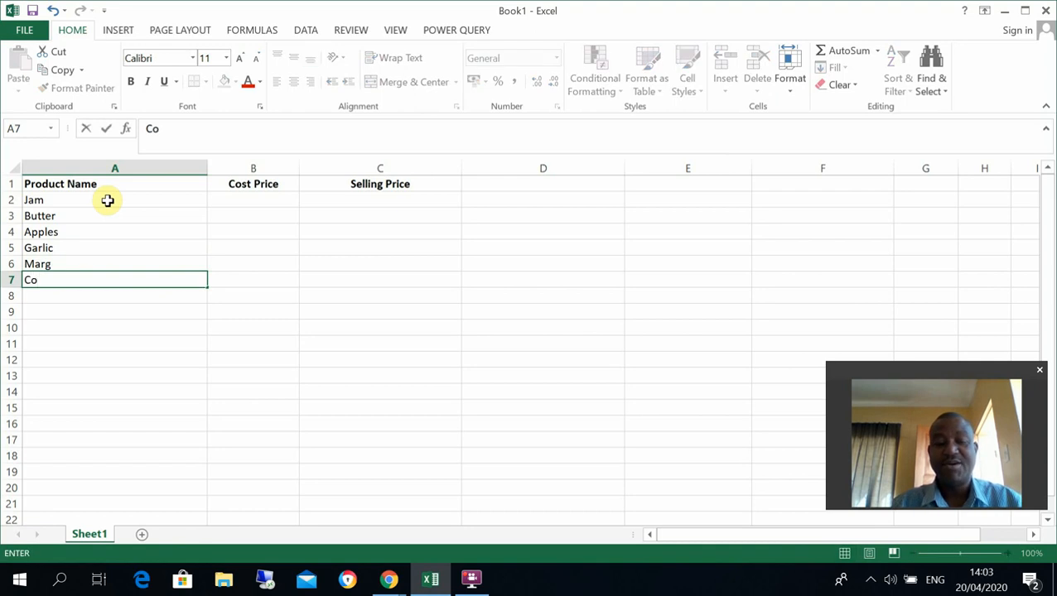
{"action": "type", "text": "ke"}
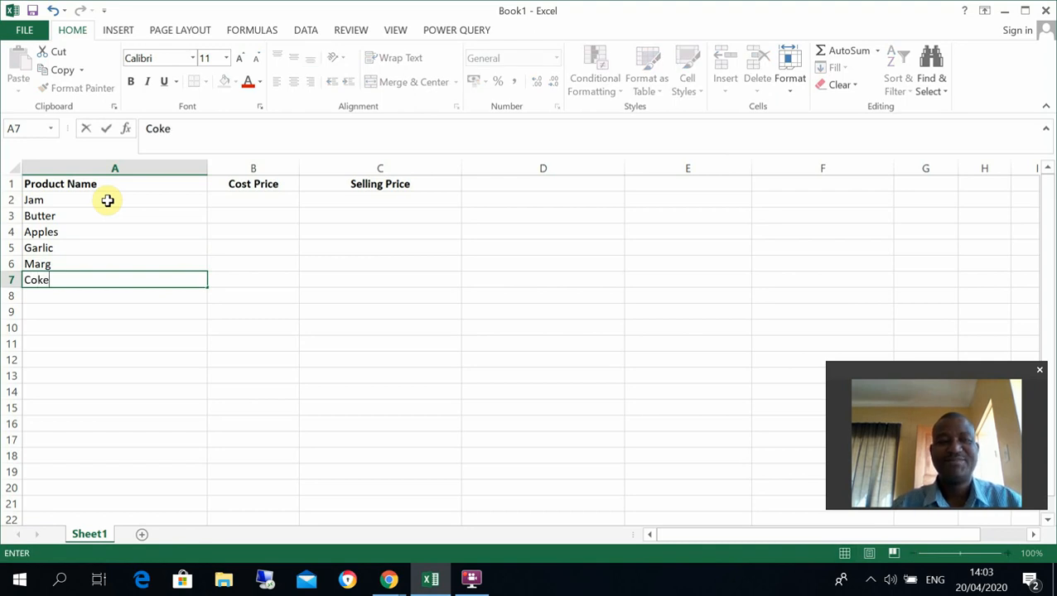
{"action": "left_click", "coordinate": [149, 302]}
- Enter the cost prices 25, 30, 40 and 60 for Jam, Butter, Apples and Garlic in cells B2 to B5
{"action": "left_click", "coordinate": [236, 206]}
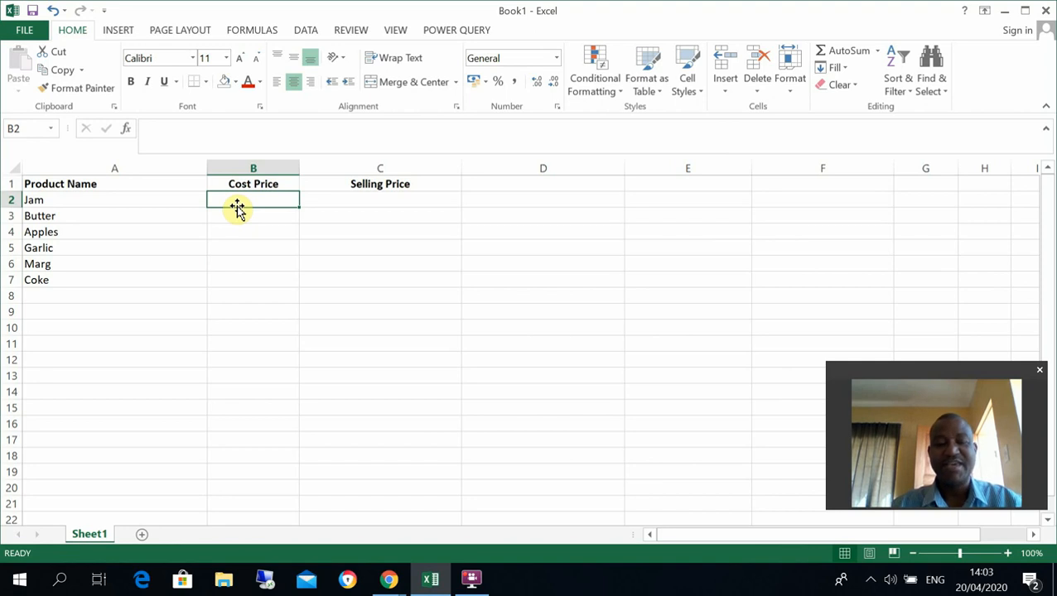
{"action": "type", "text": "2"}
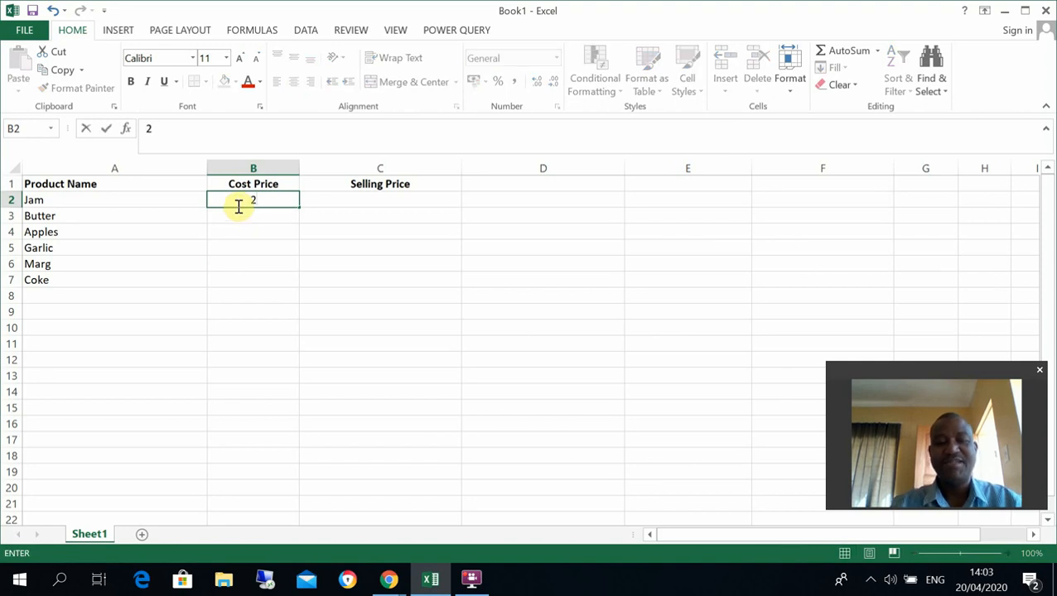
{"action": "type", "text": "5"}
{"action": "key", "text": "Return"}
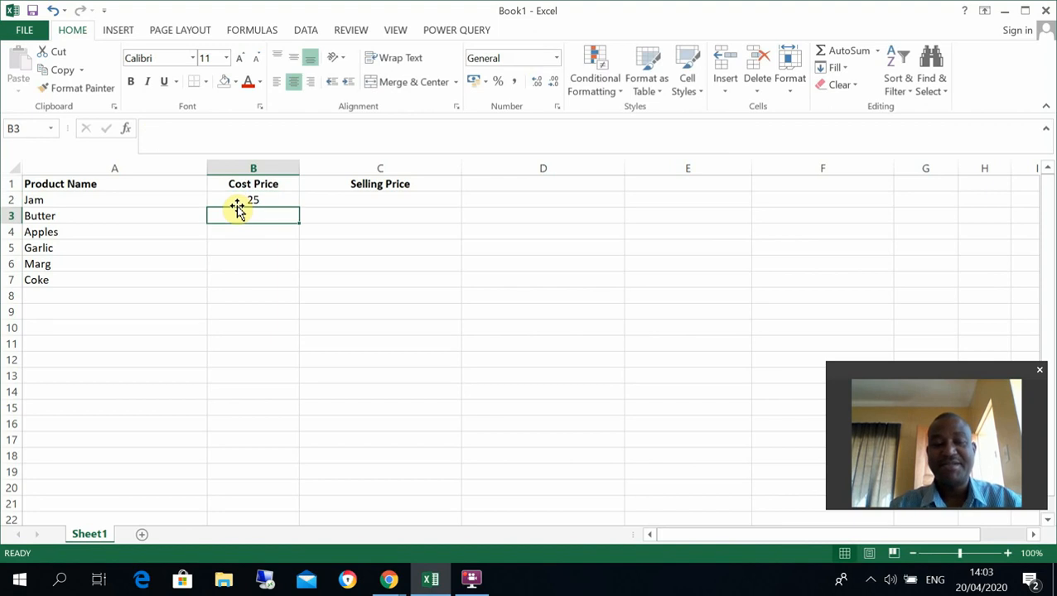
{"action": "type", "text": "30"}
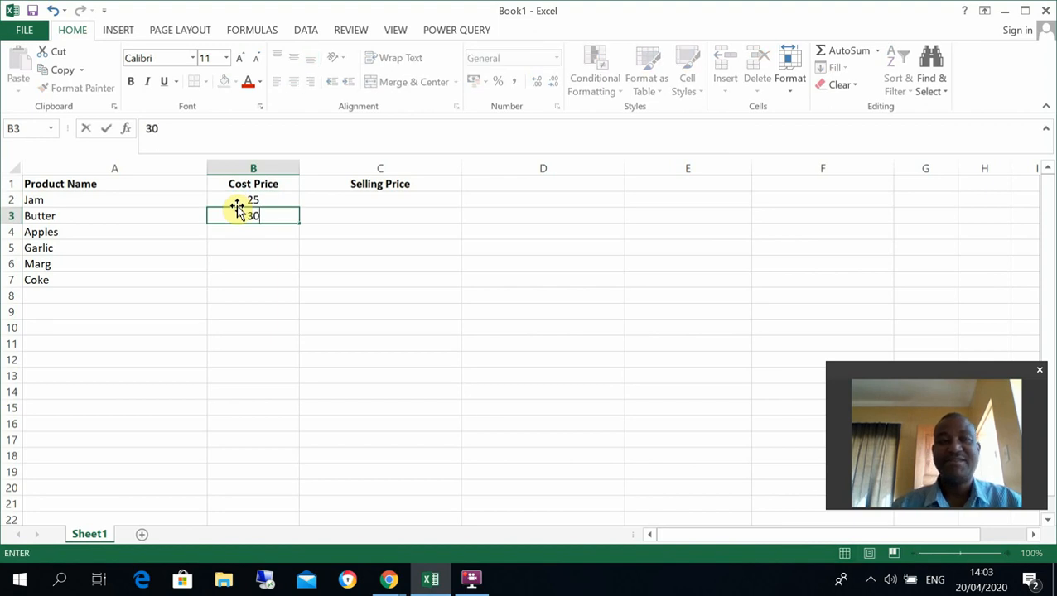
{"action": "key", "text": "Return"}
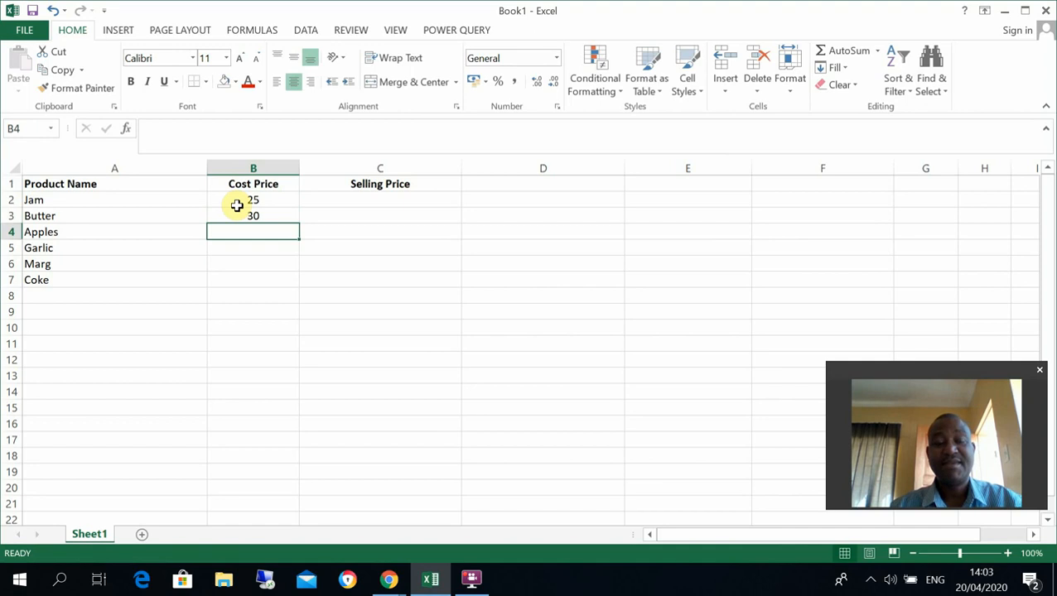
{"action": "type", "text": "4"}
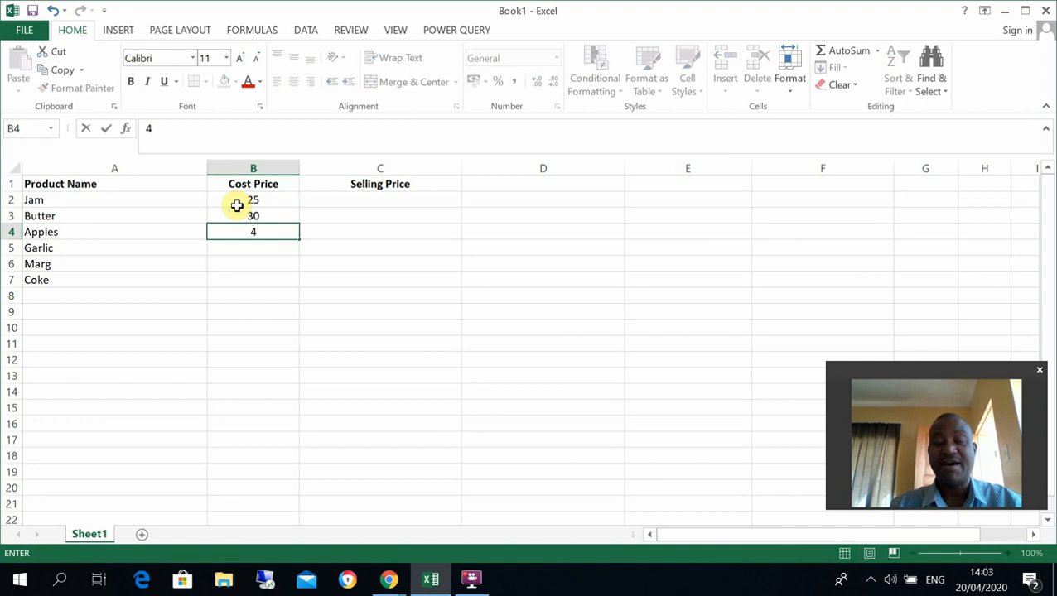
{"action": "type", "text": "0"}
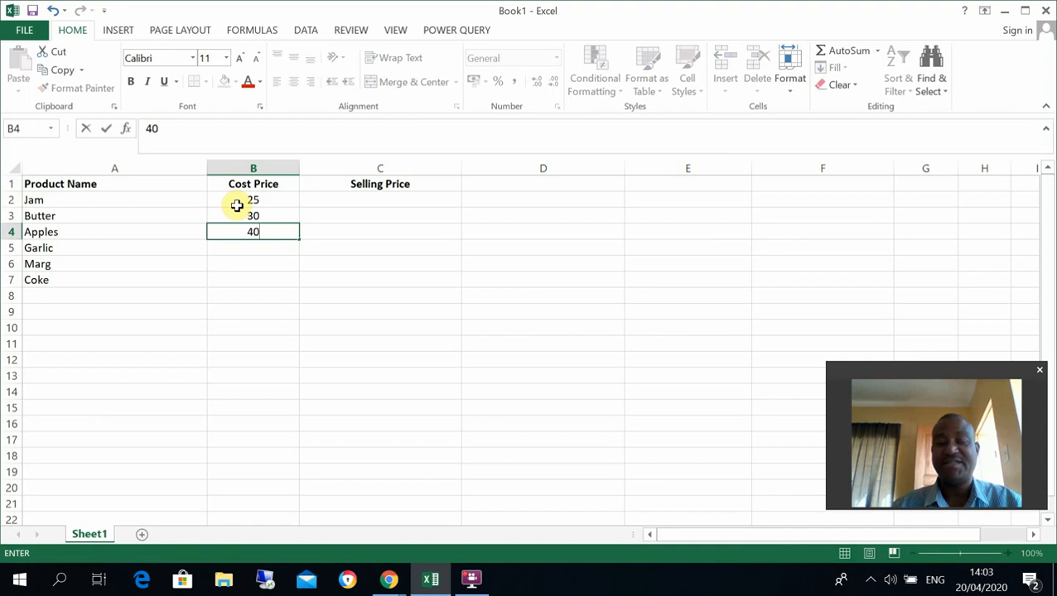
{"action": "key", "text": "Return"}
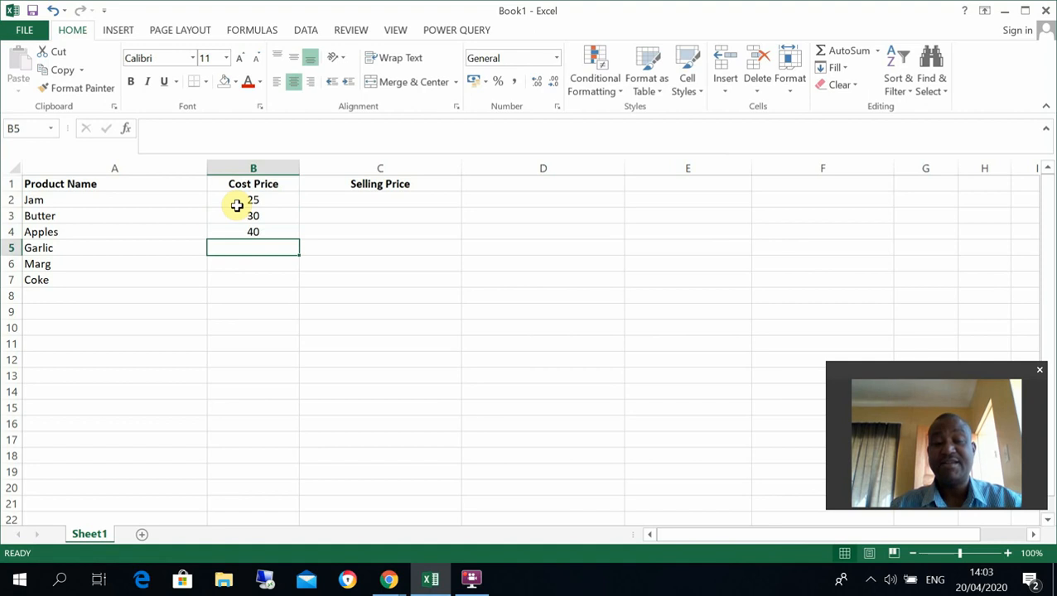
{"action": "type", "text": "60"}
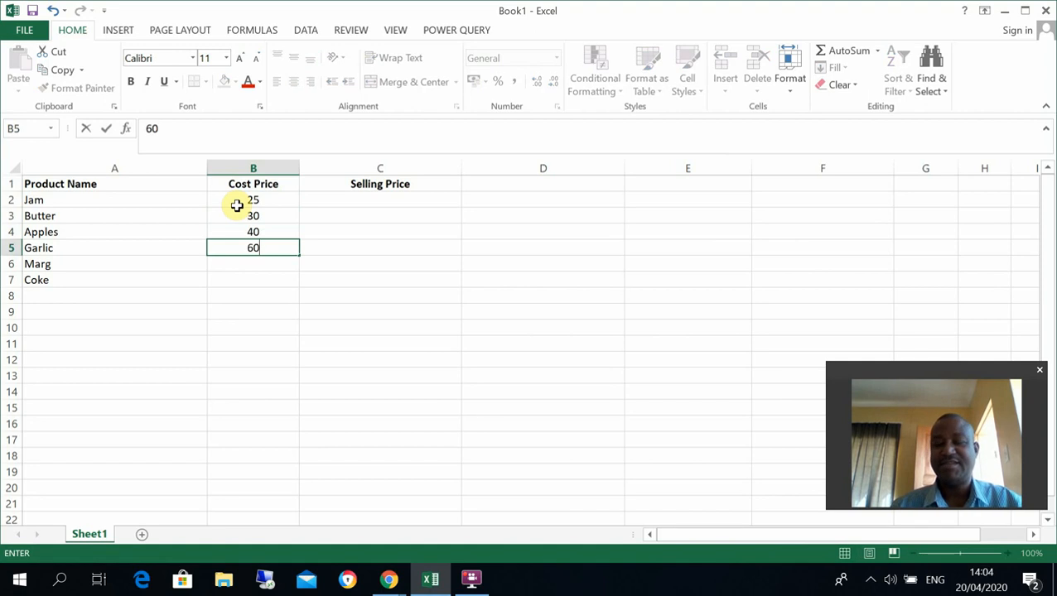
{"action": "key", "text": "Return"}
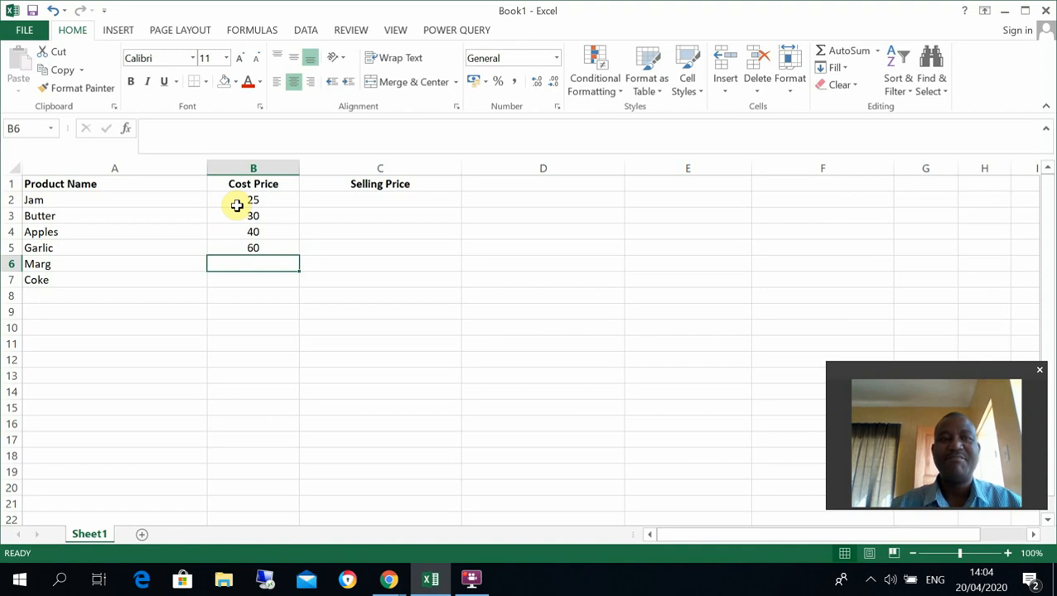
- Replace the product name in cell A6 with Ginger
{"action": "left_click", "coordinate": [78, 263]}
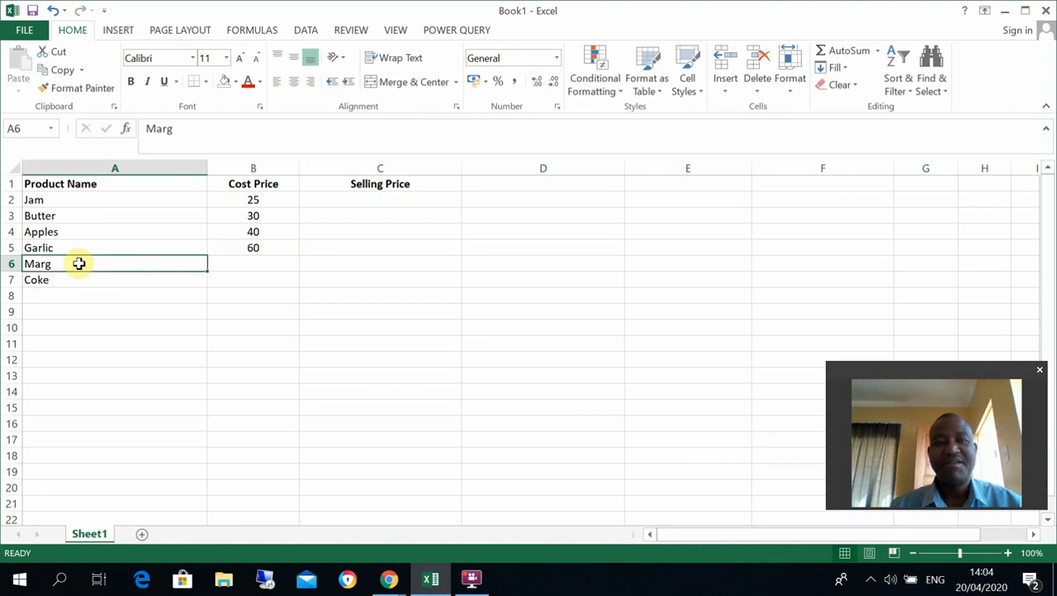
{"action": "key", "text": "BackSpace"}
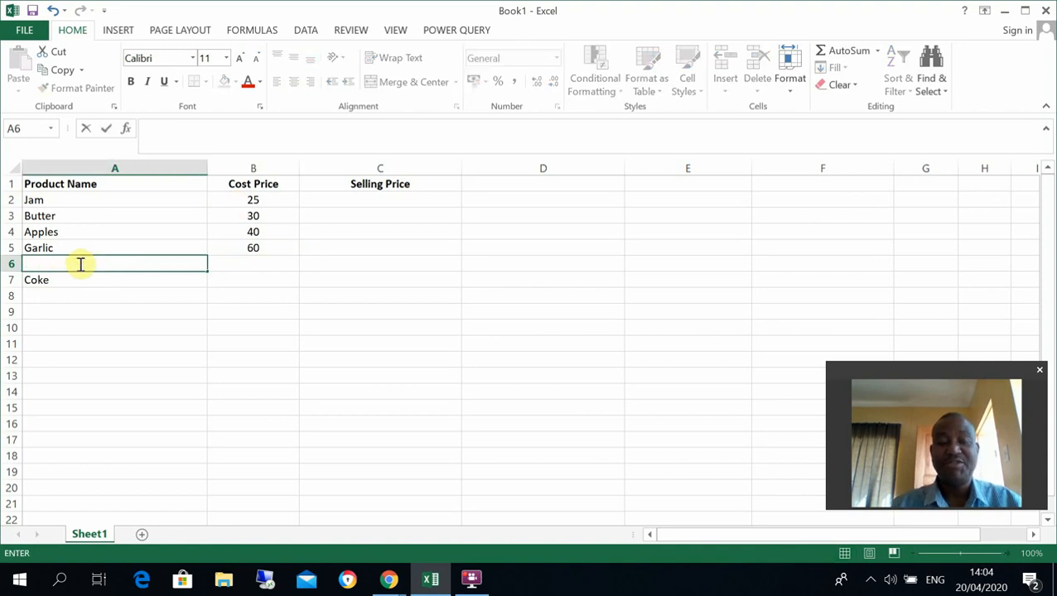
{"action": "type", "text": "Ginger"}
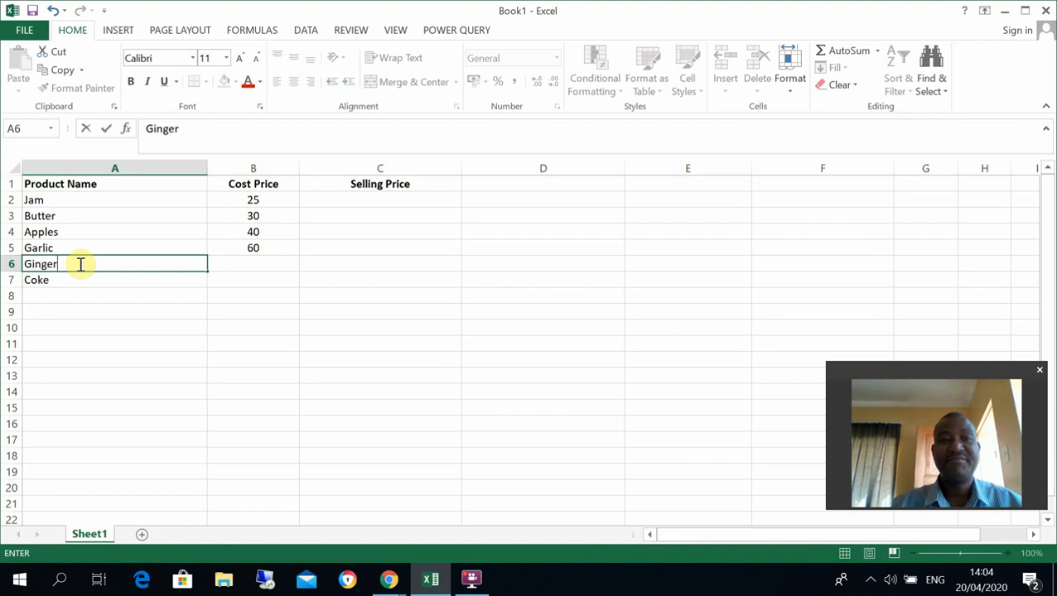
- Enter the cost prices 45 for Ginger in cell B6 and 18 for Coke in cell B7
{"action": "left_click", "coordinate": [261, 271]}
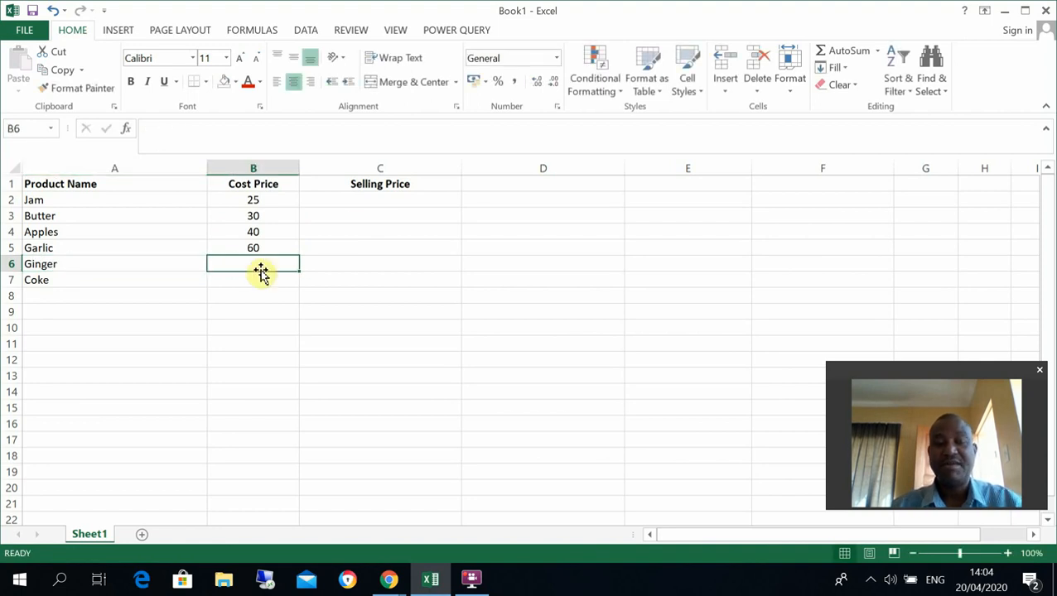
{"action": "type", "text": "45"}
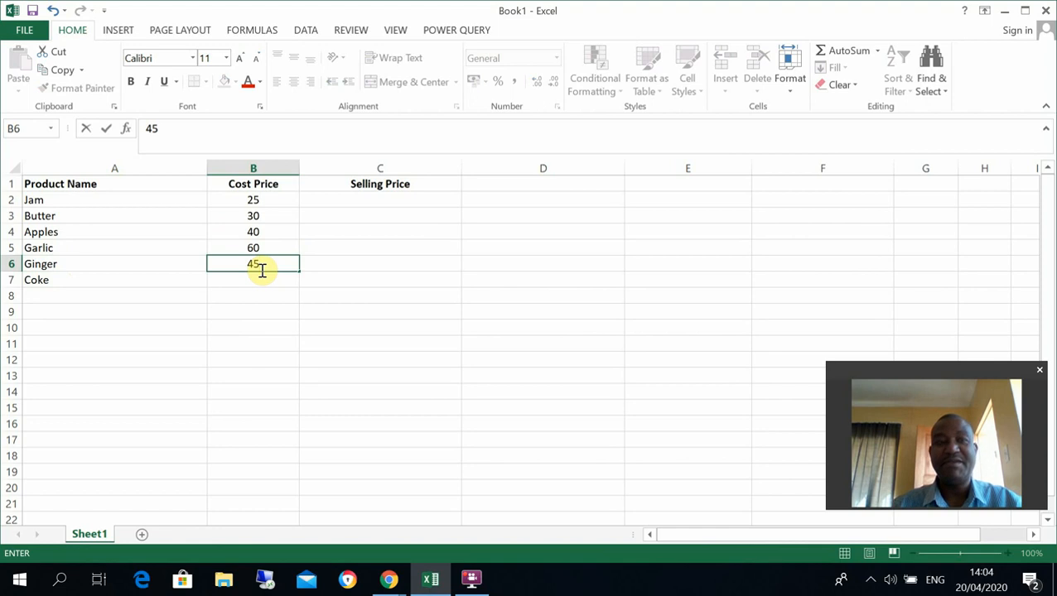
{"action": "key", "text": "Return"}
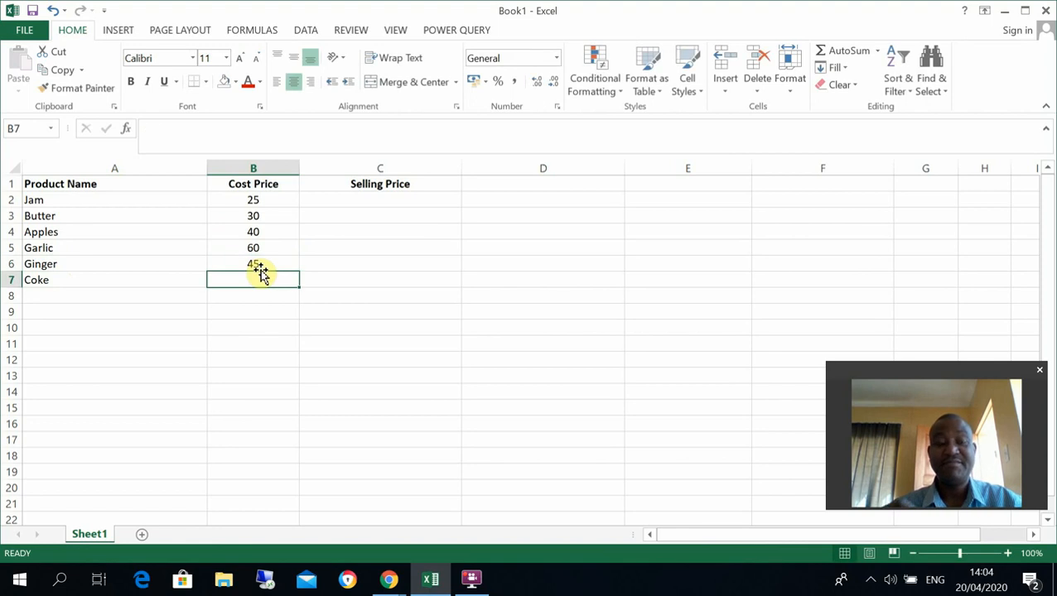
{"action": "type", "text": "18"}
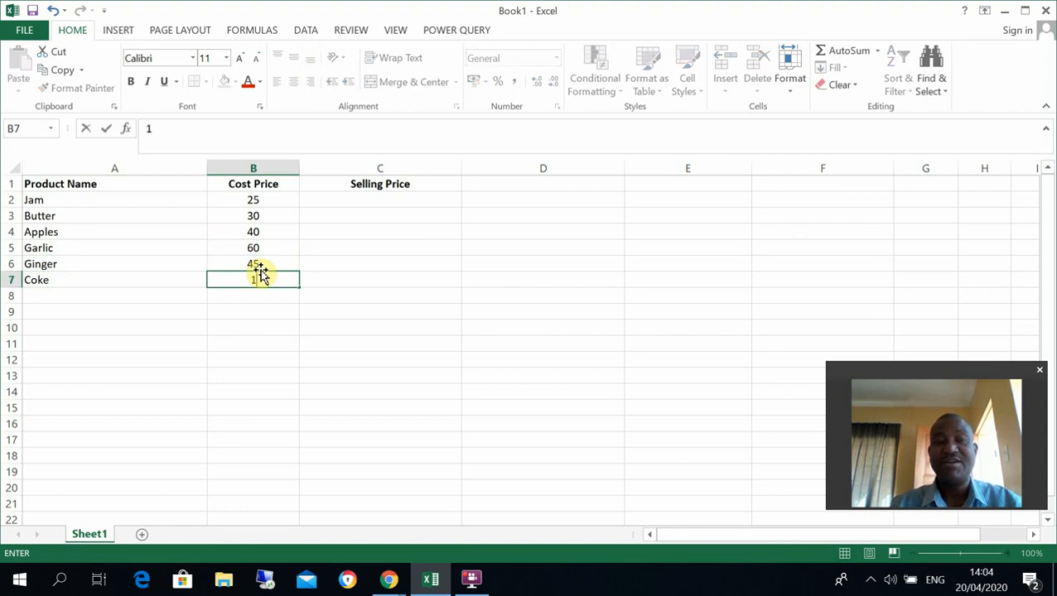
{"action": "left_click", "coordinate": [267, 325]}
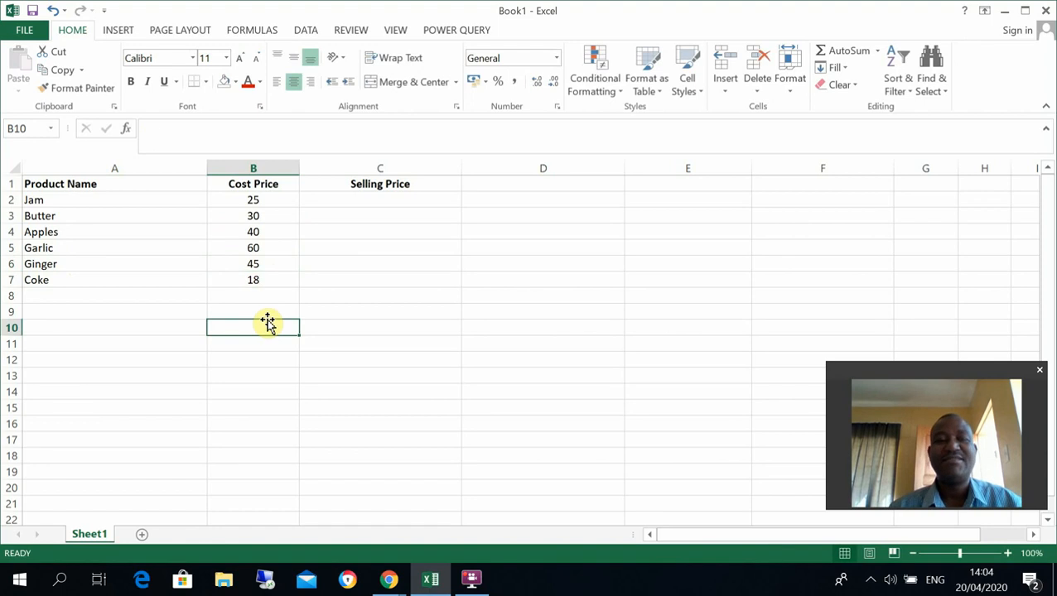
- Enter the label "Gross Amount" in cell A8, directly below the product list
{"action": "left_click", "coordinate": [57, 294]}
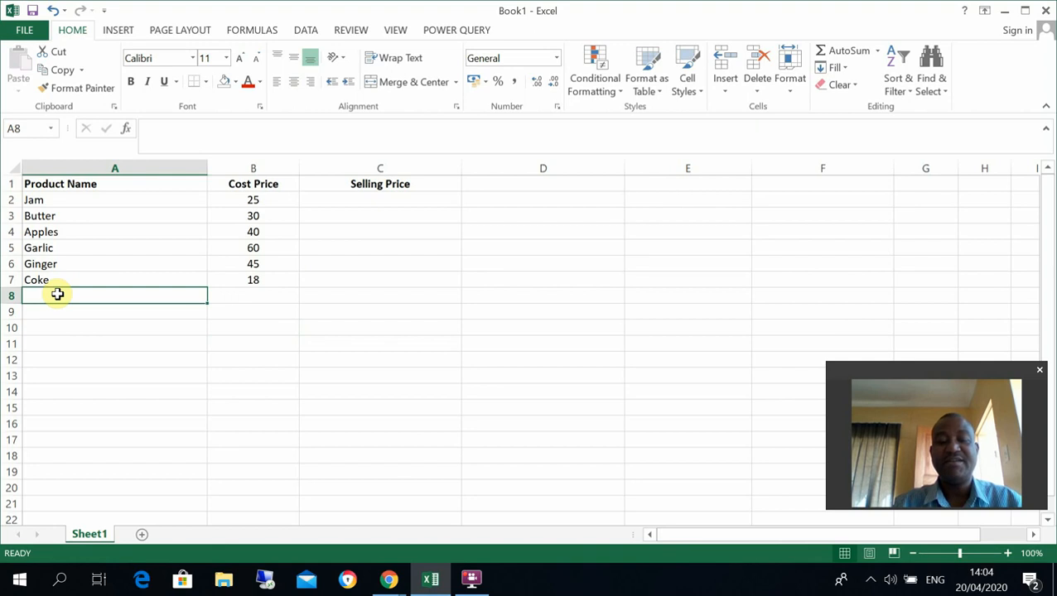
{"action": "type", "text": "To"}
{"action": "key", "text": "BackSpace"}
{"action": "key", "text": "BackSpace"}
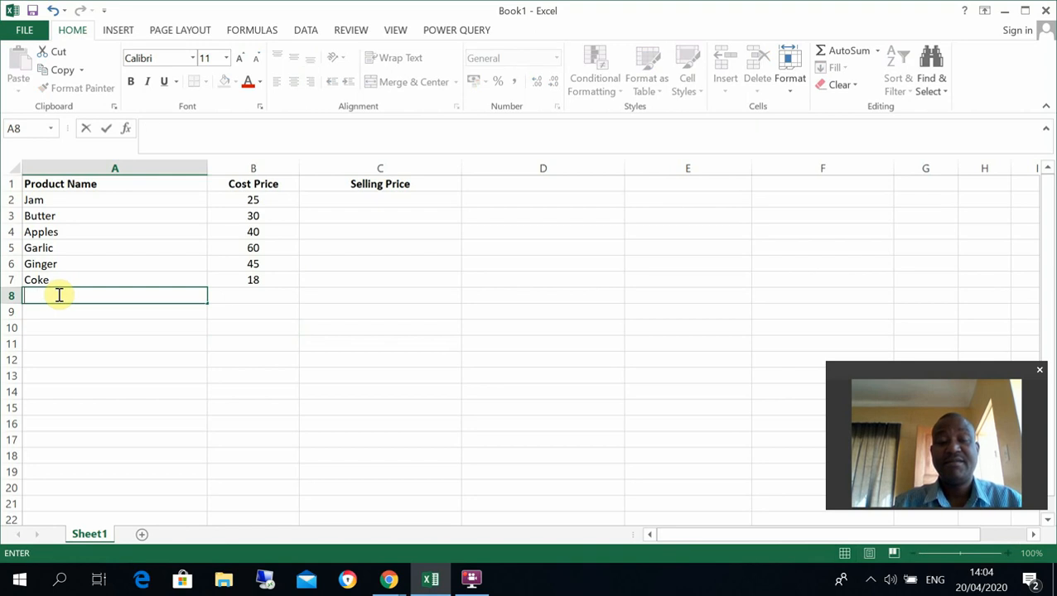
{"action": "type", "text": "Gross"}
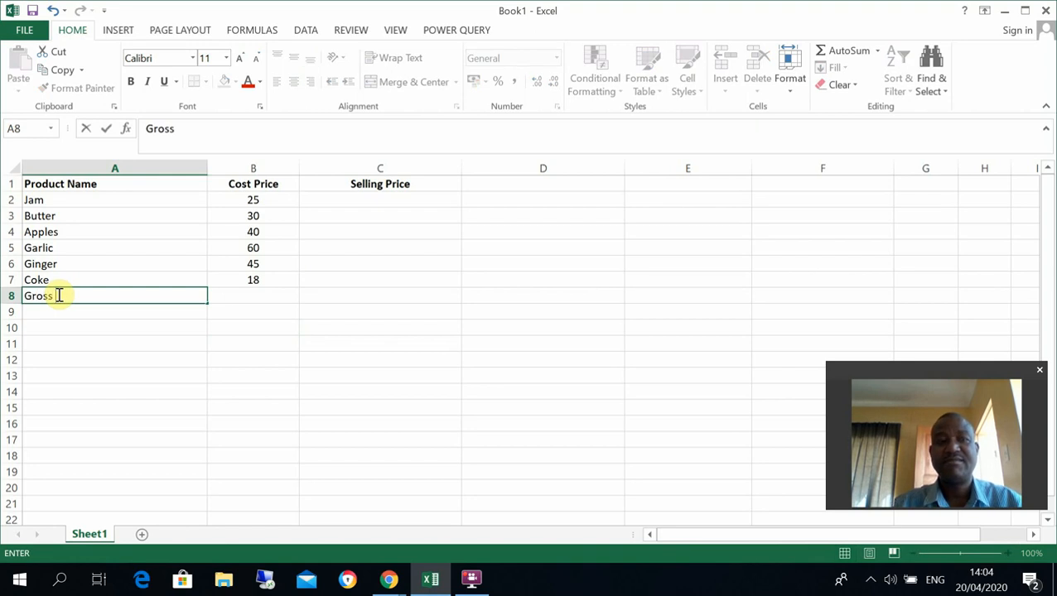
{"action": "type", "text": " Amount"}
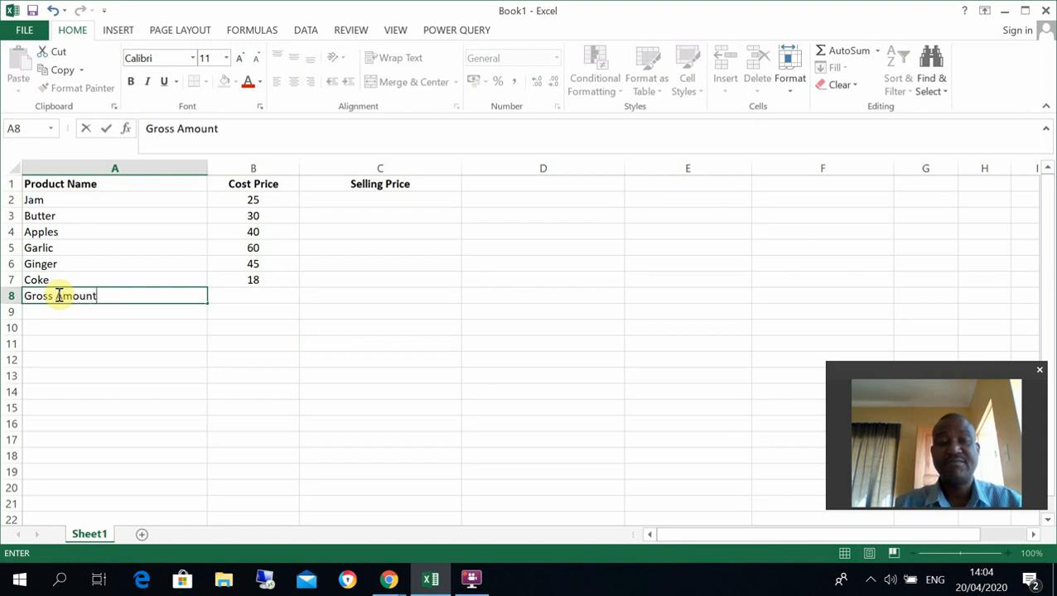
{"action": "key", "text": "Return"}
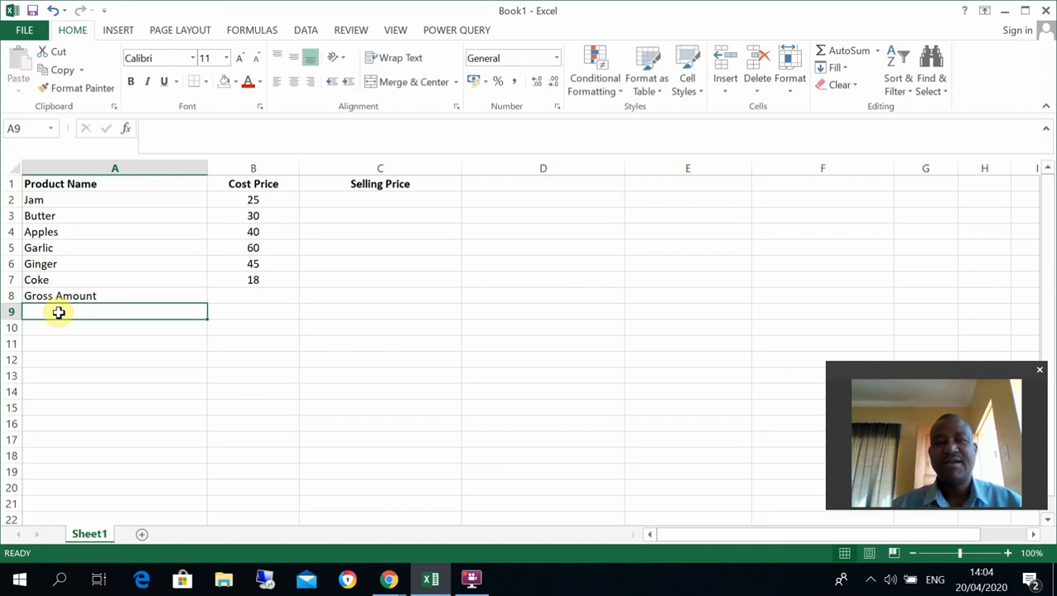
- Enter the label "Sales Tax" in cell A10 and its rate 0.15 in cell B10
{"action": "left_click", "coordinate": [61, 326]}
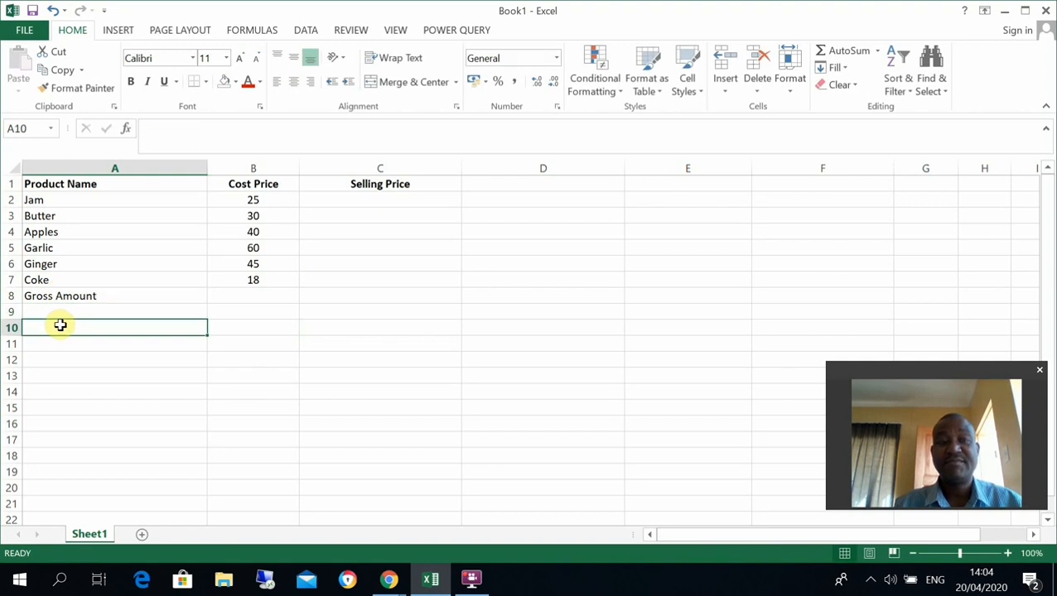
{"action": "type", "text": "Sales"}
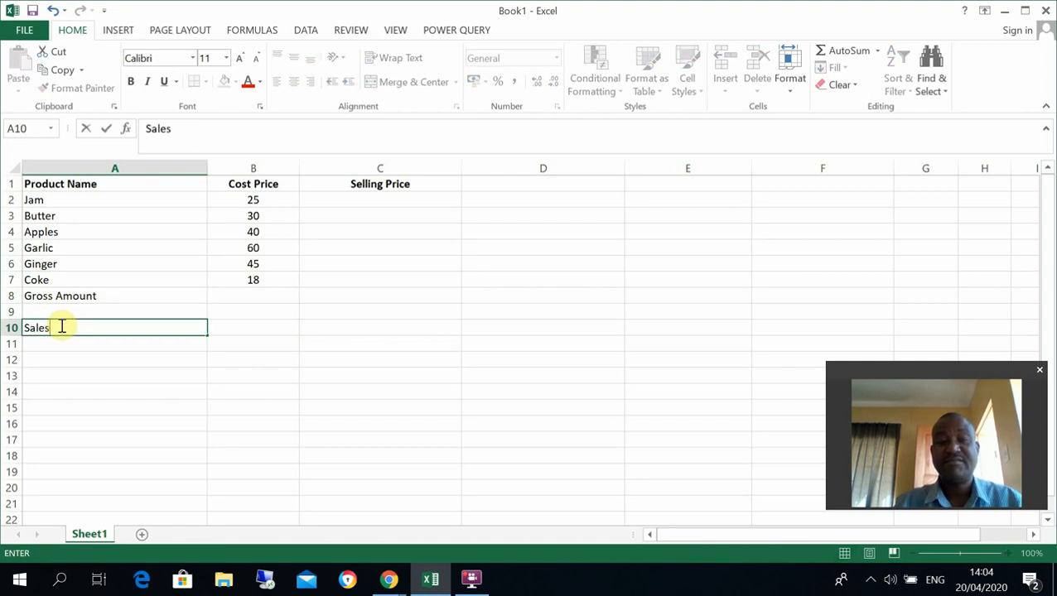
{"action": "type", "text": " Tax"}
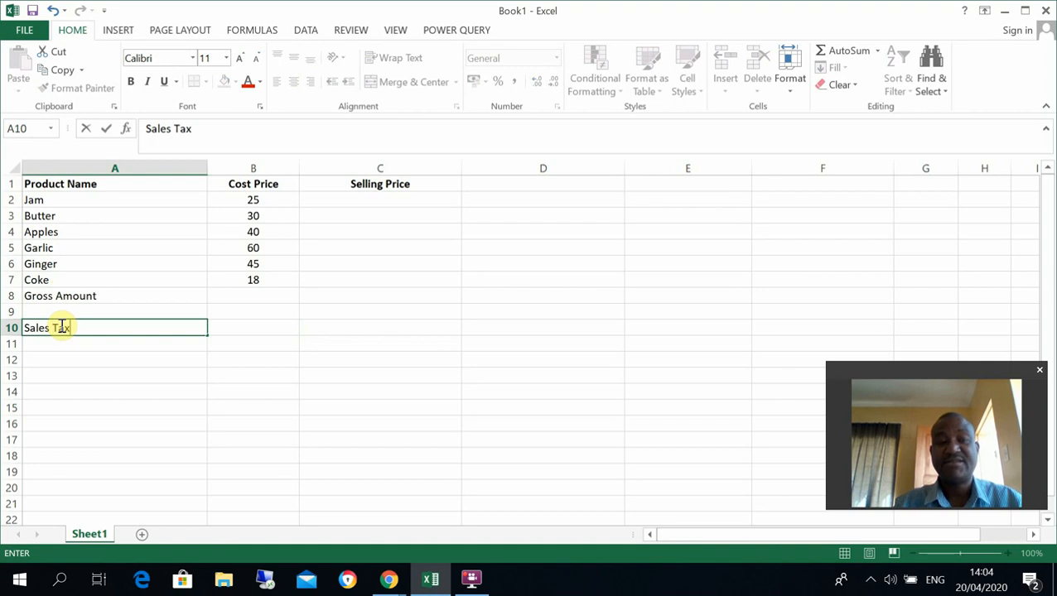
{"action": "left_click", "coordinate": [231, 330]}
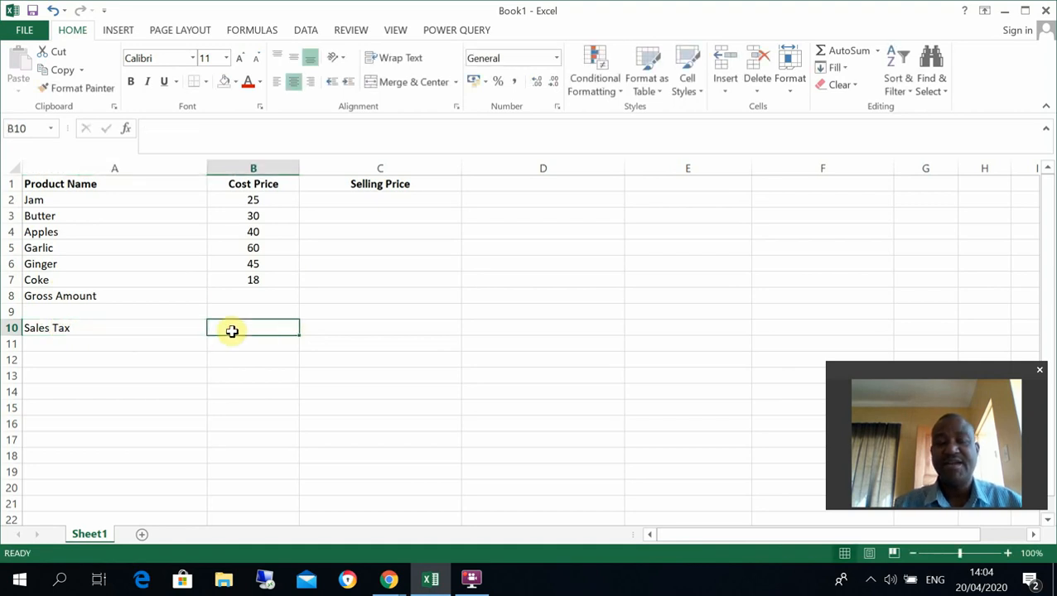
{"action": "type", "text": "0.15"}
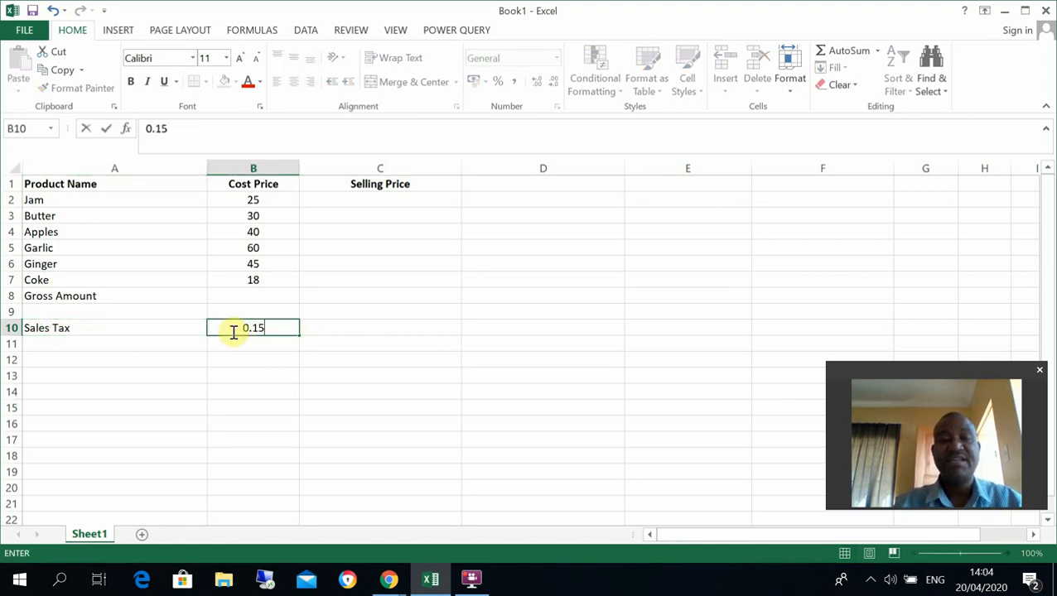
{"action": "left_click", "coordinate": [90, 359]}
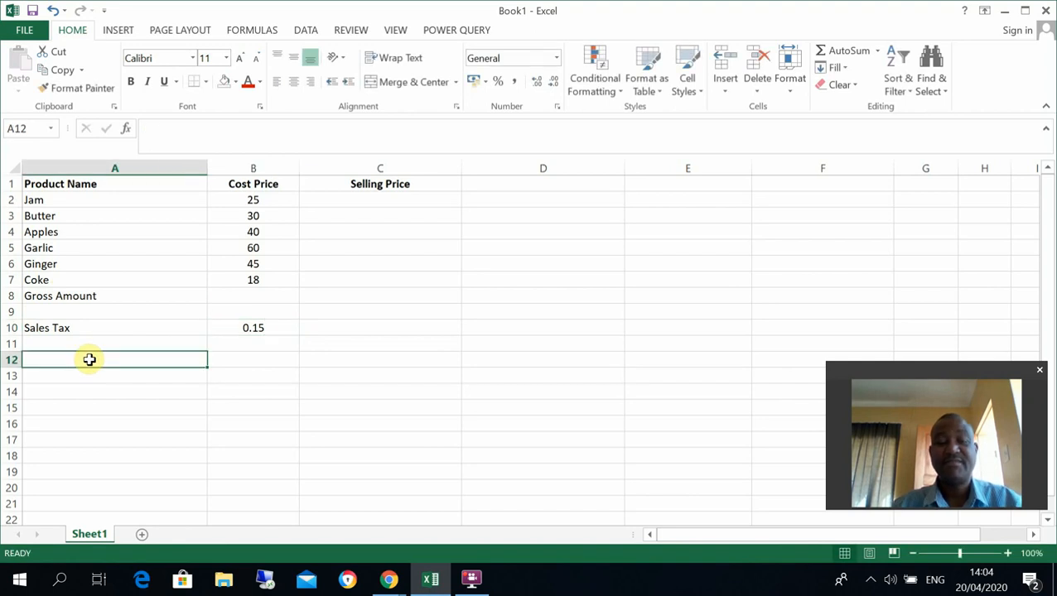
{"action": "type", "text": "Sellin"}
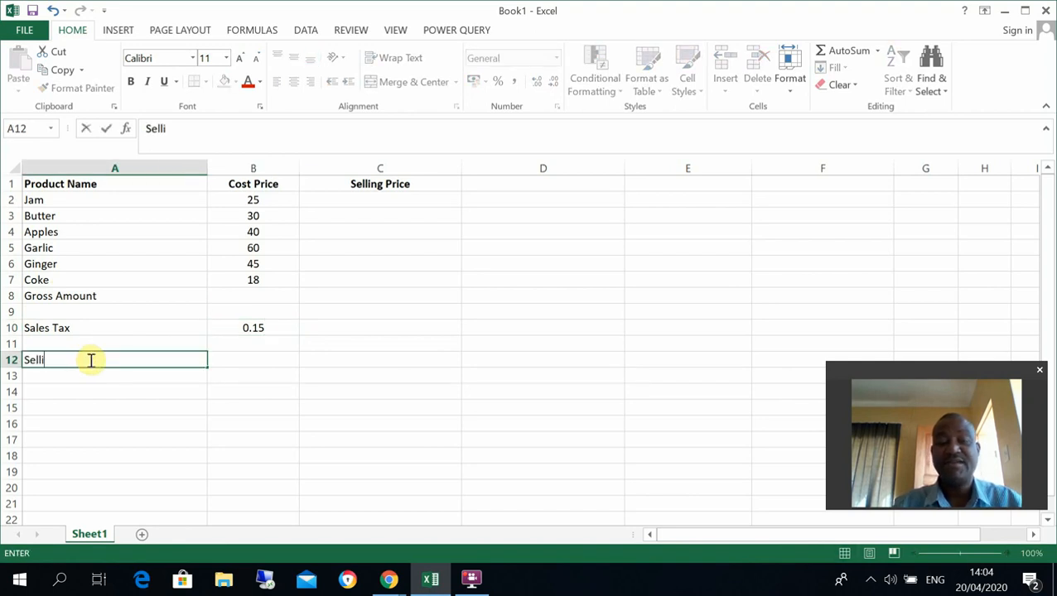
{"action": "key", "text": "BackSpace"}
{"action": "key", "text": "BackSpace"}
{"action": "key", "text": "BackSpace"}
{"action": "key", "text": "BackSpace"}
{"action": "key", "text": "BackSpace"}
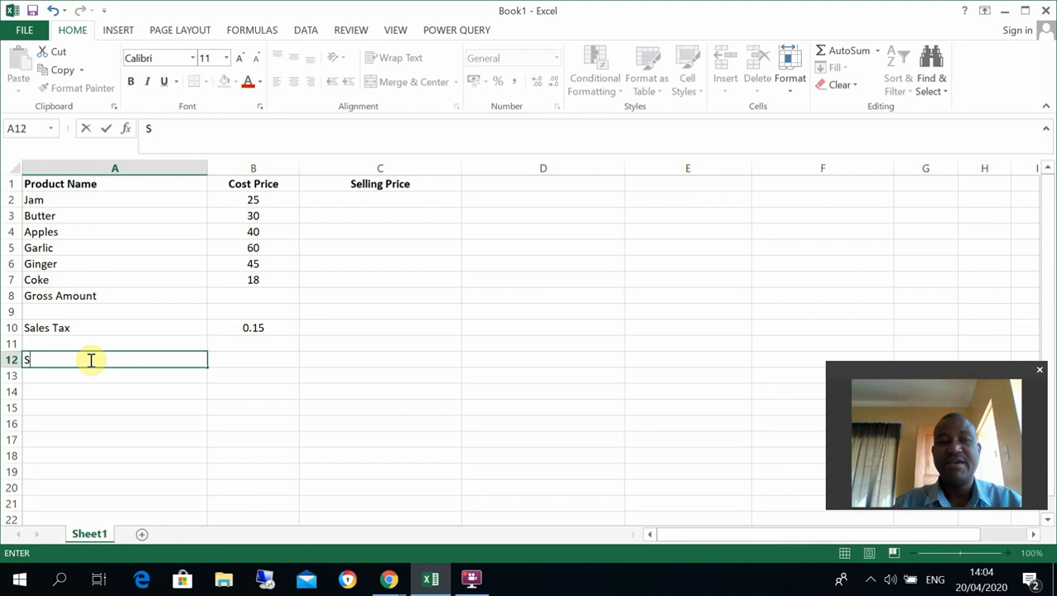
{"action": "key", "text": "BackSpace"}
- Enter the label "Total Payable" in cell A12
{"action": "type", "text": "Tota"}
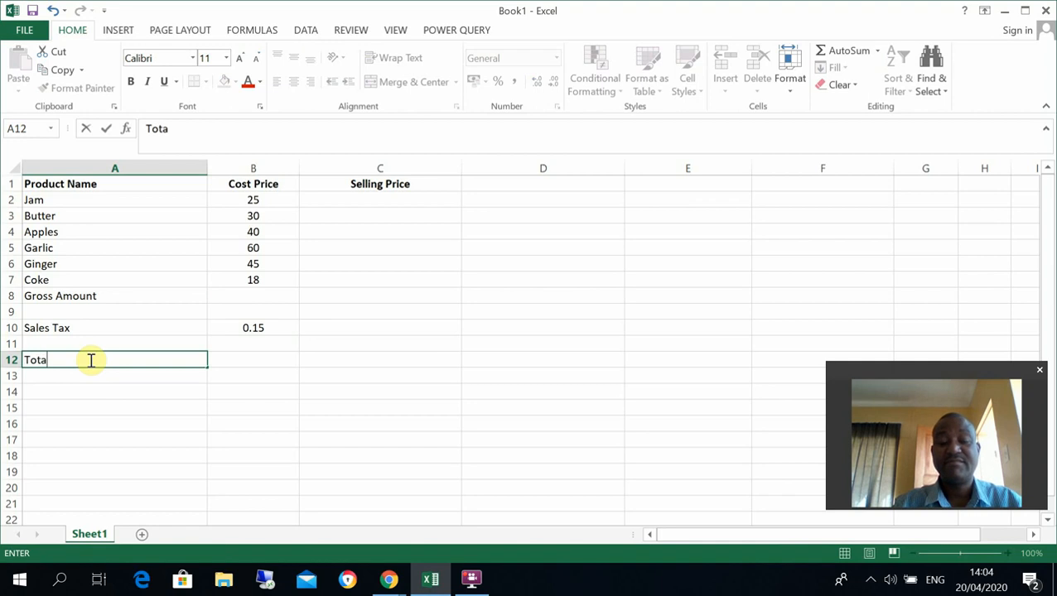
{"action": "type", "text": "l Payable"}
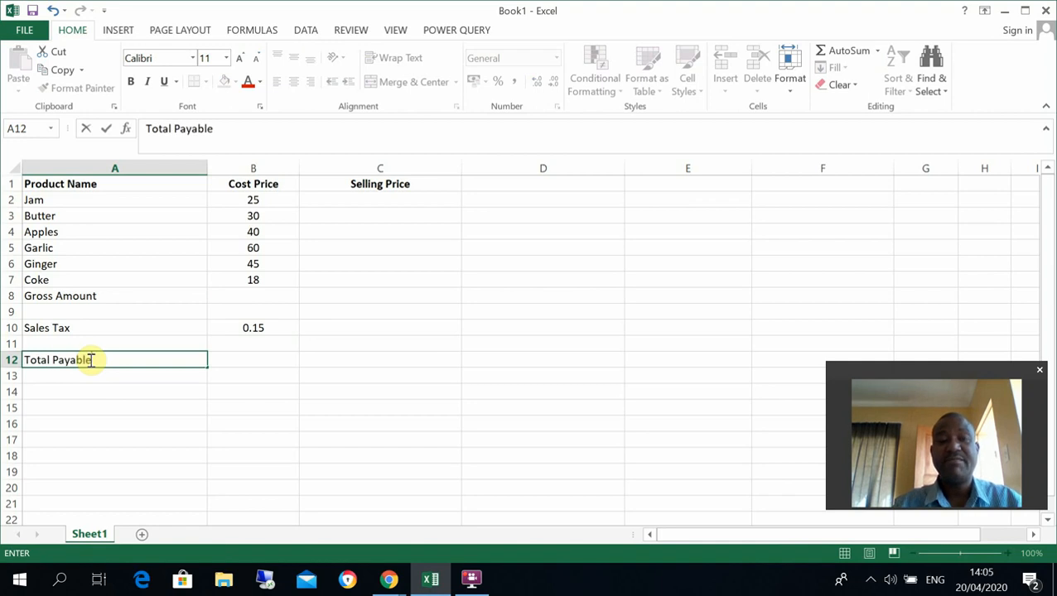
{"action": "left_click", "coordinate": [240, 362]}
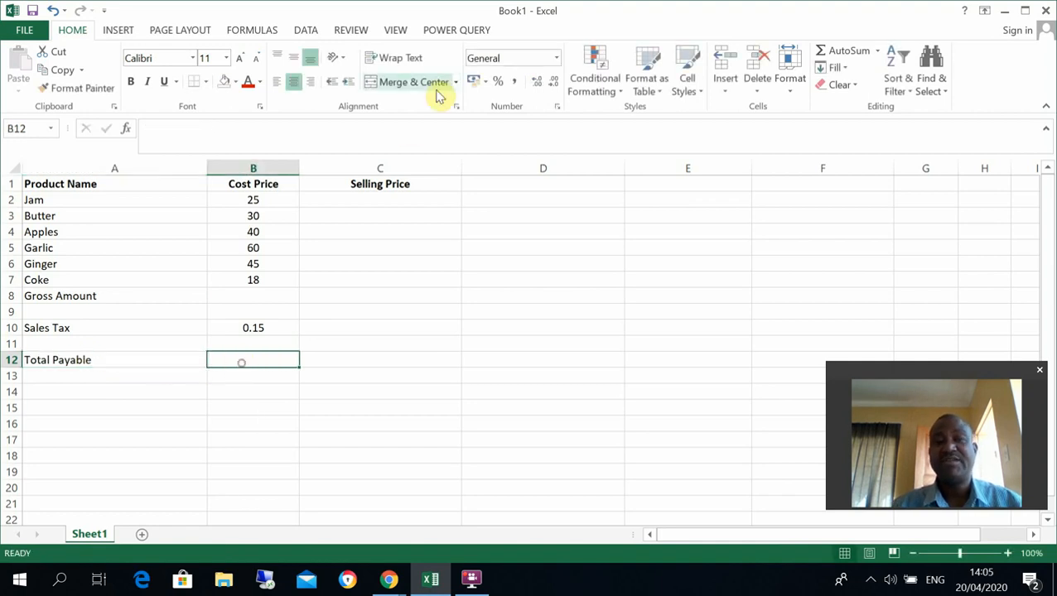
- Change the column heading in cell C1 to "Total Payable"
{"action": "left_click", "coordinate": [363, 189]}
{"action": "type", "text": "Total"}
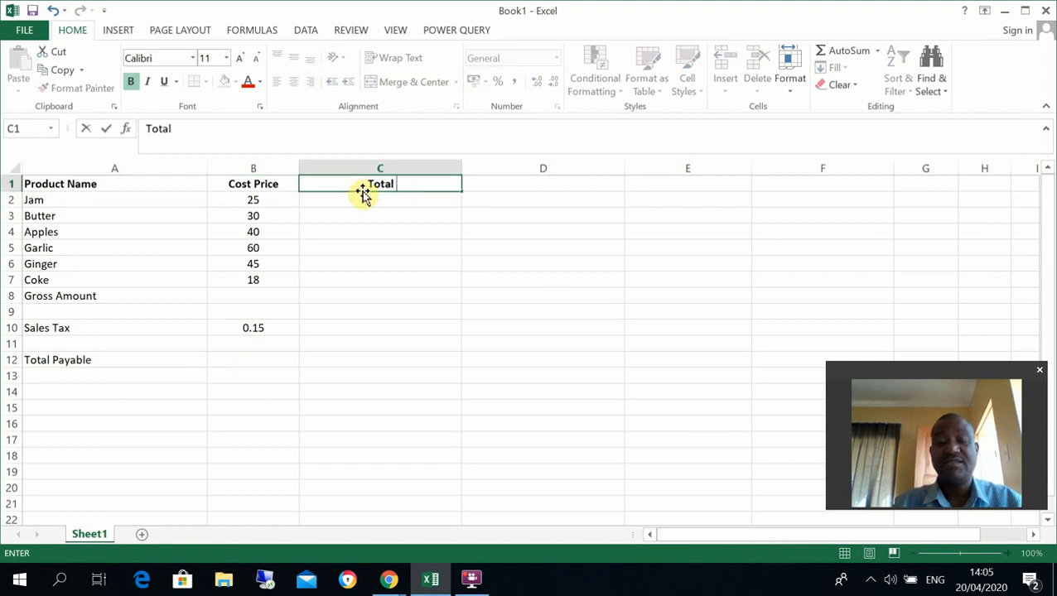
{"action": "type", "text": " To"}
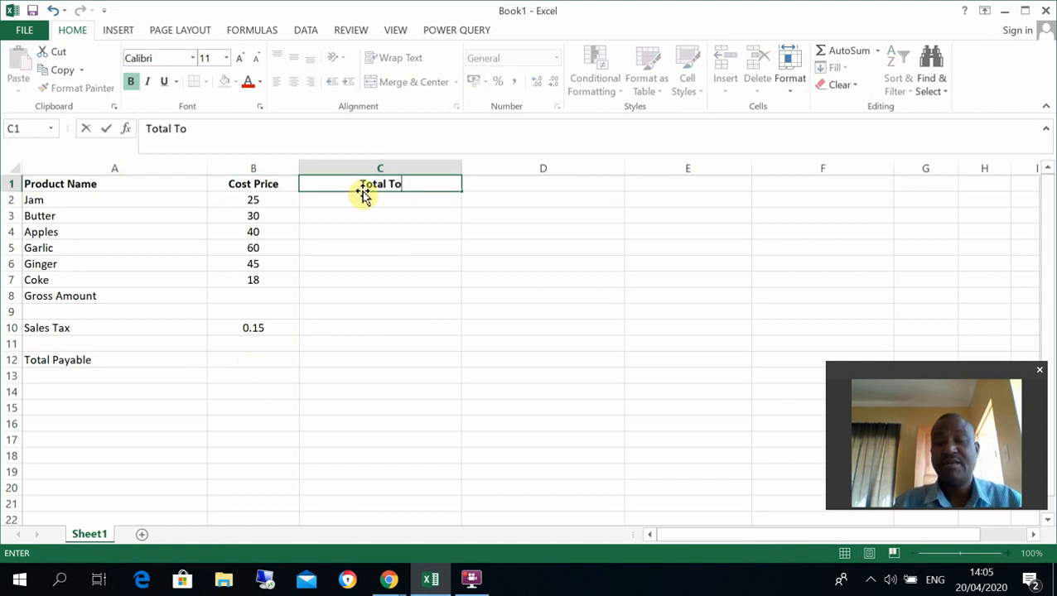
{"action": "key", "text": "BackSpace"}
{"action": "key", "text": "BackSpace"}
{"action": "type", "text": "Payable"}
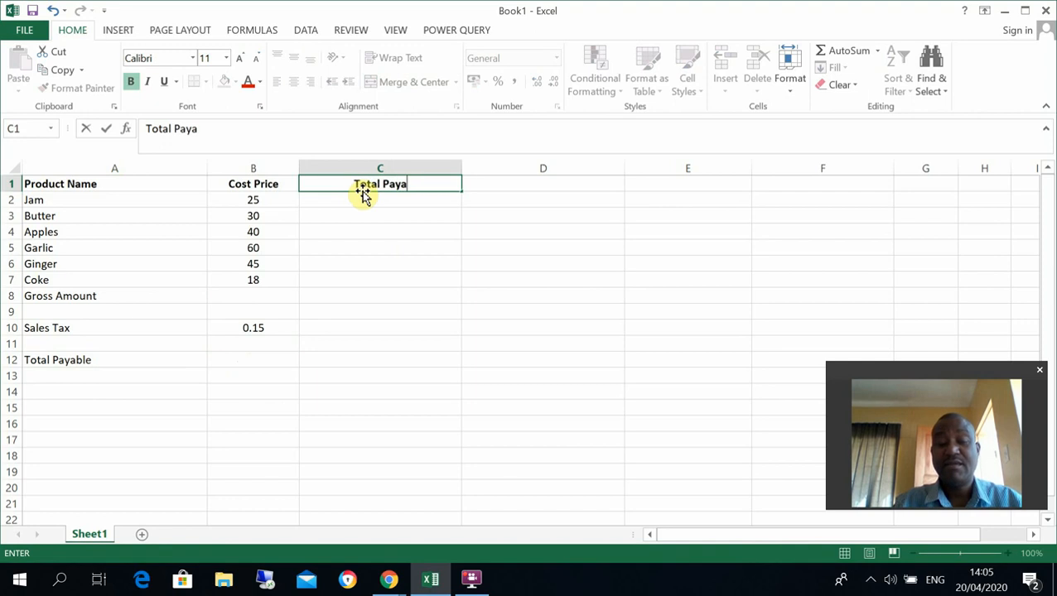
{"action": "left_click", "coordinate": [265, 293]}
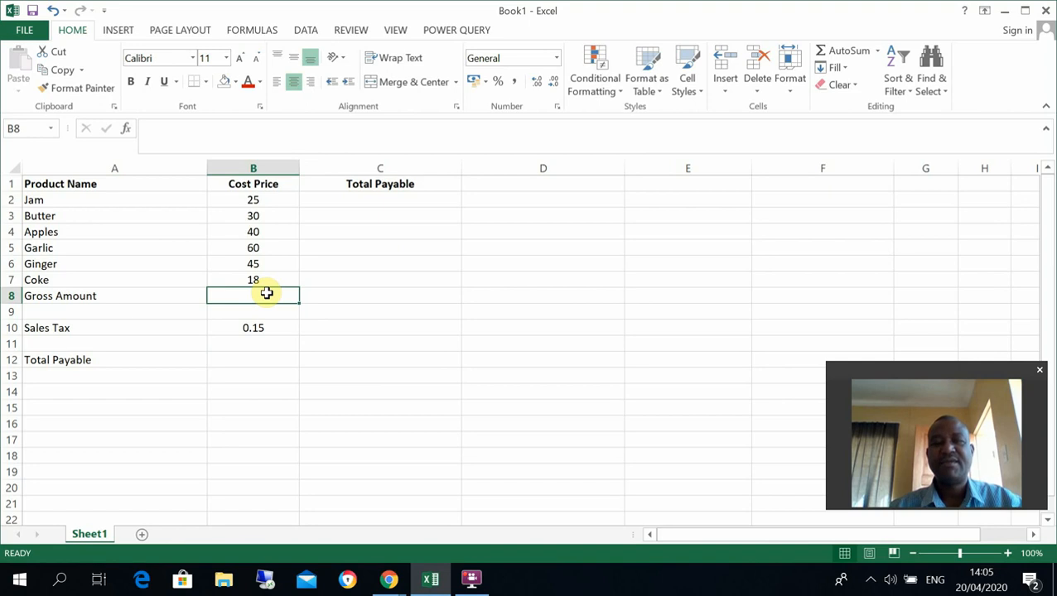
{"action": "type", "text": "="}
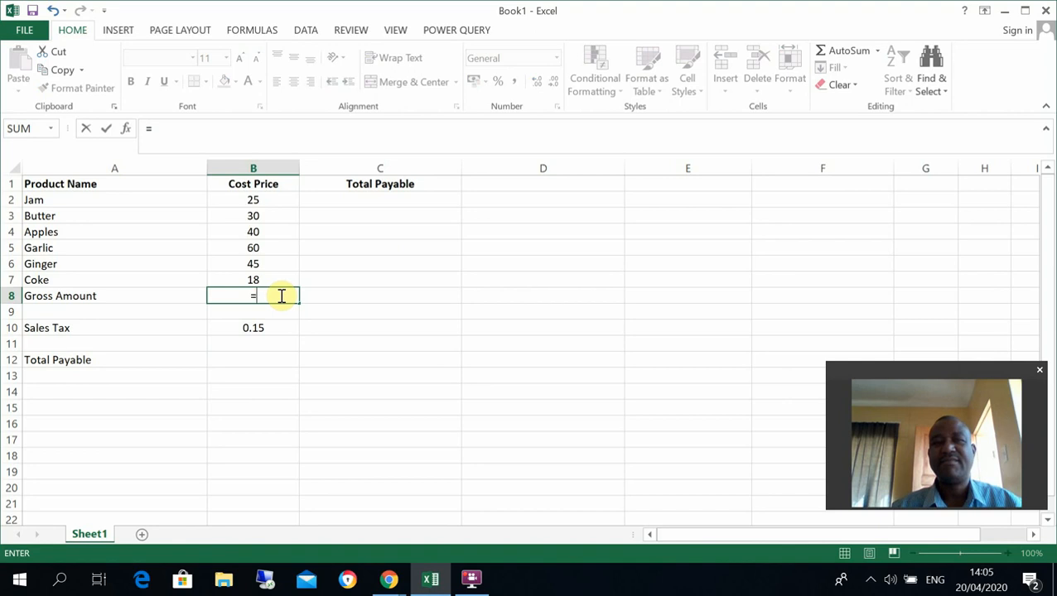
{"action": "left_click", "coordinate": [260, 200]}
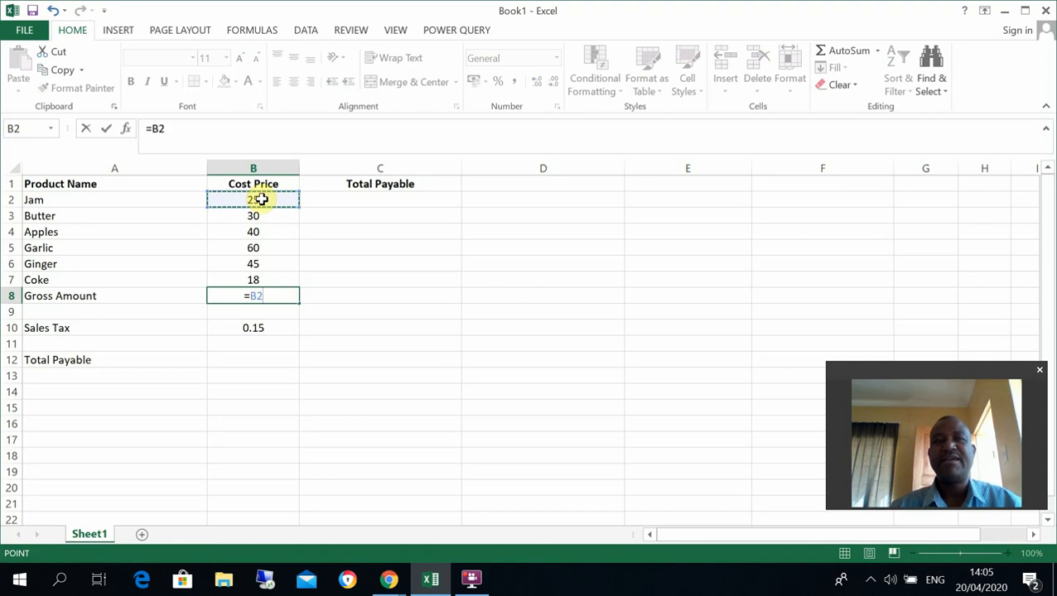
{"action": "left_click", "coordinate": [274, 296]}
{"action": "key", "text": "BackSpace"}
{"action": "key", "text": "BackSpace"}
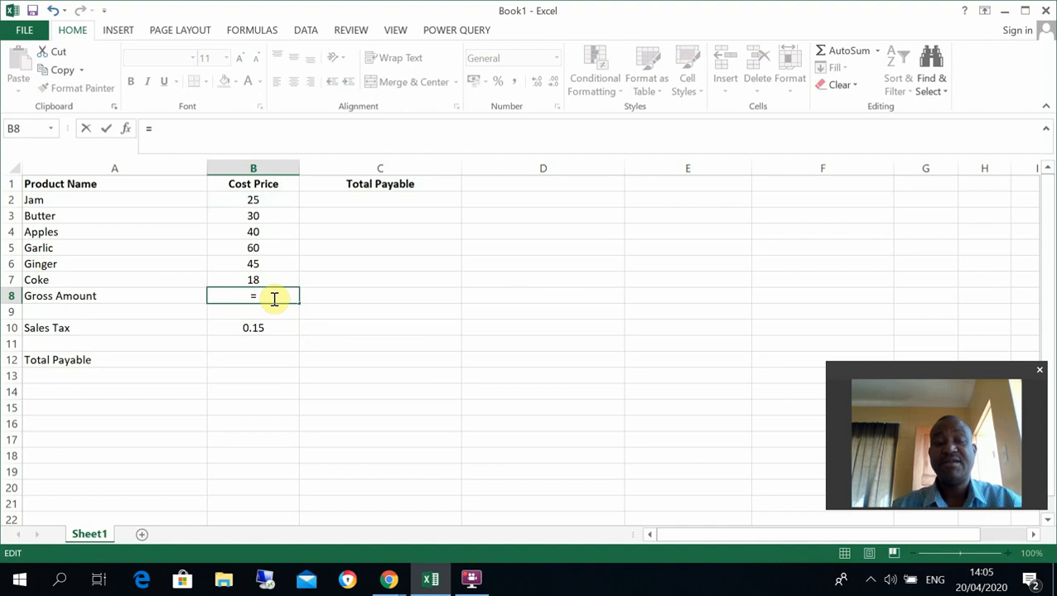
{"action": "type", "text": "sum"}
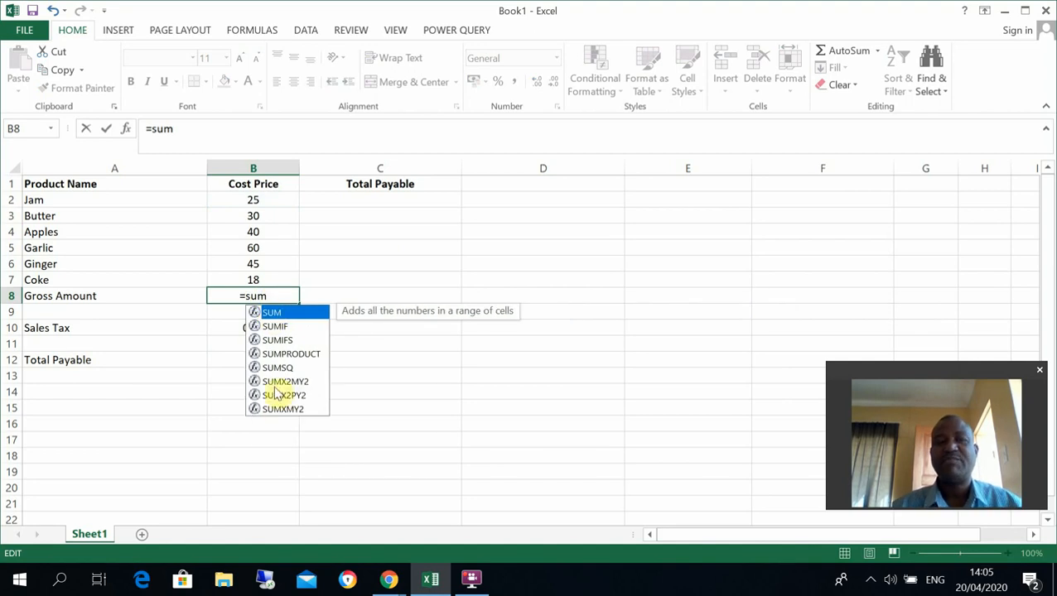
{"action": "double_click", "coordinate": [269, 315]}
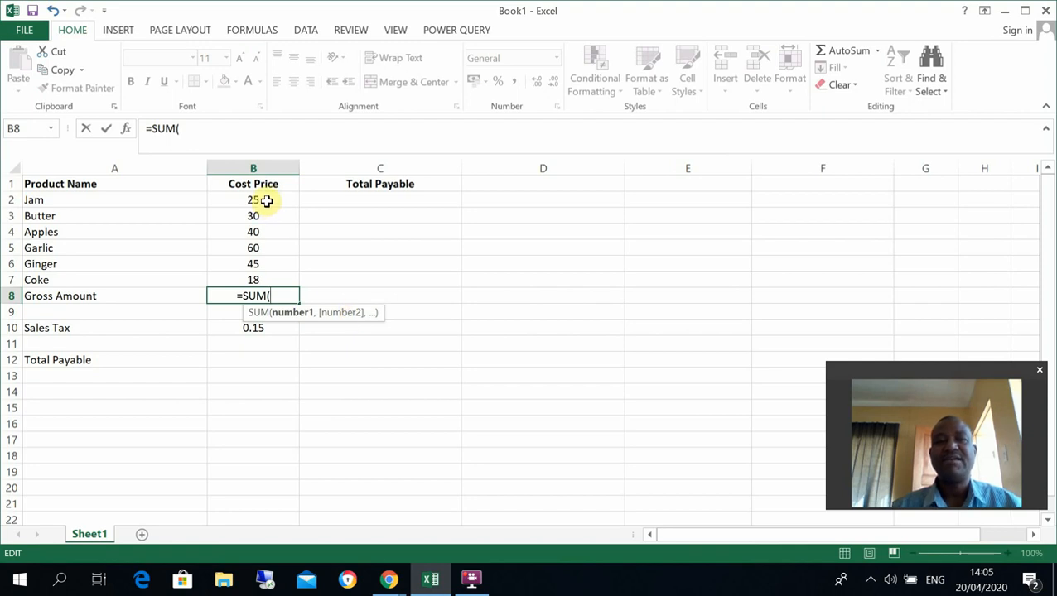
{"action": "left_click", "coordinate": [265, 200]}
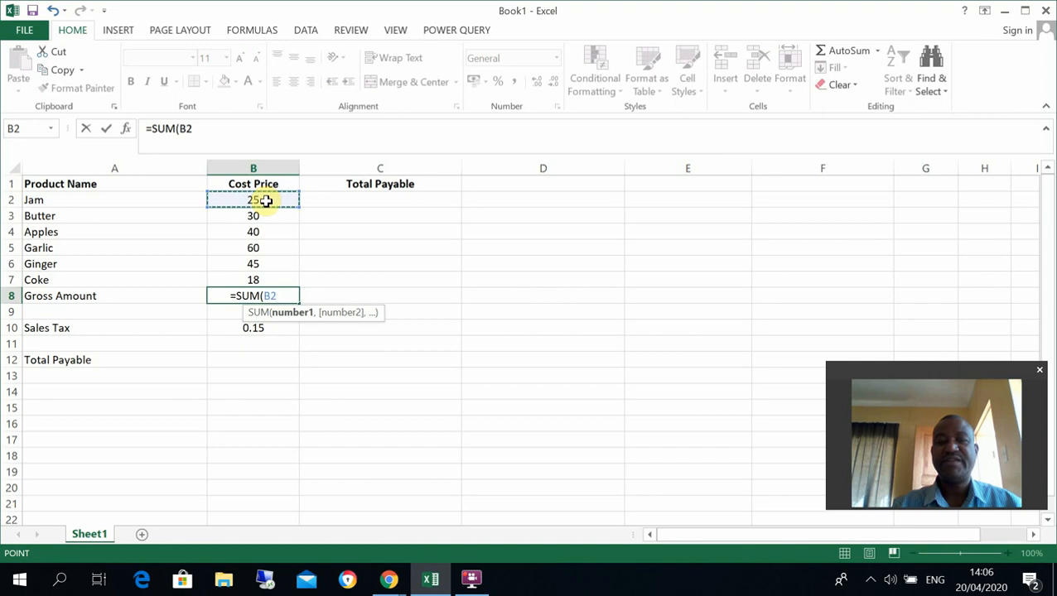
{"action": "key", "text": "F8"}
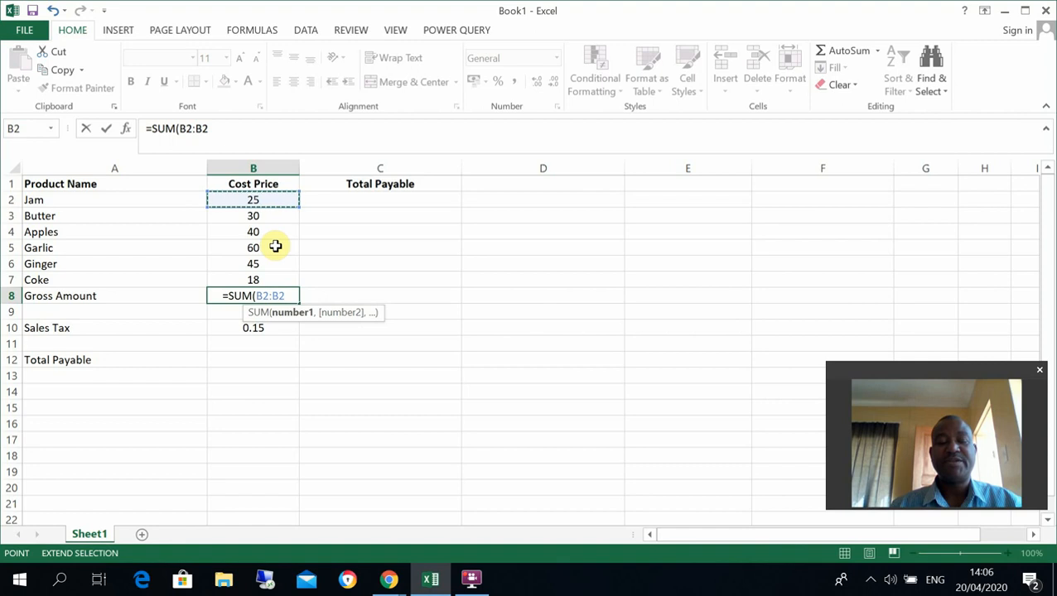
{"action": "key", "text": "Down"}
{"action": "key", "text": "Down"}
{"action": "key", "text": "Down"}
{"action": "key", "text": "Down"}
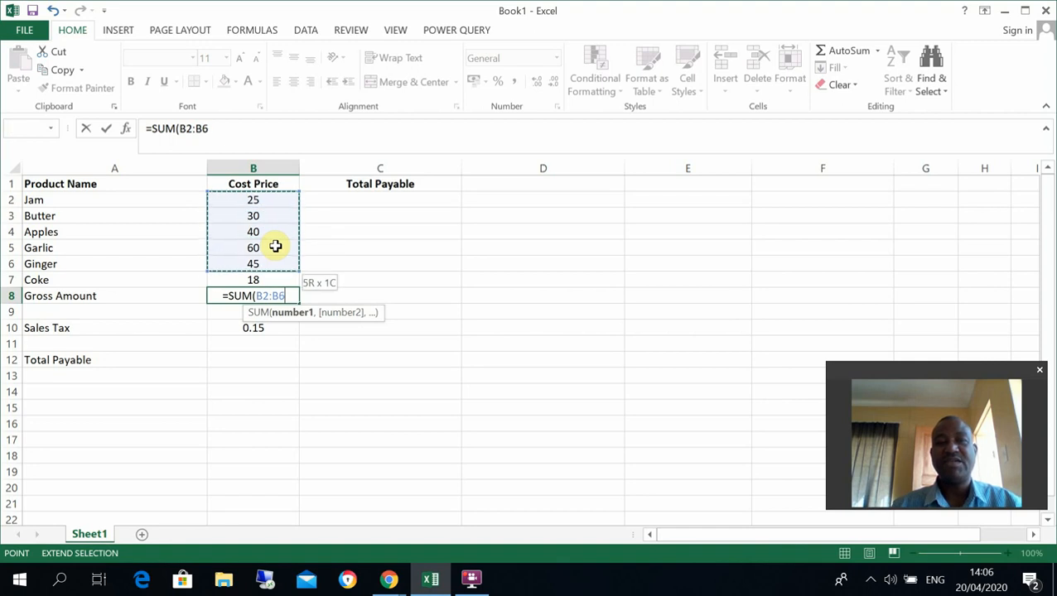
{"action": "key", "text": "Down"}
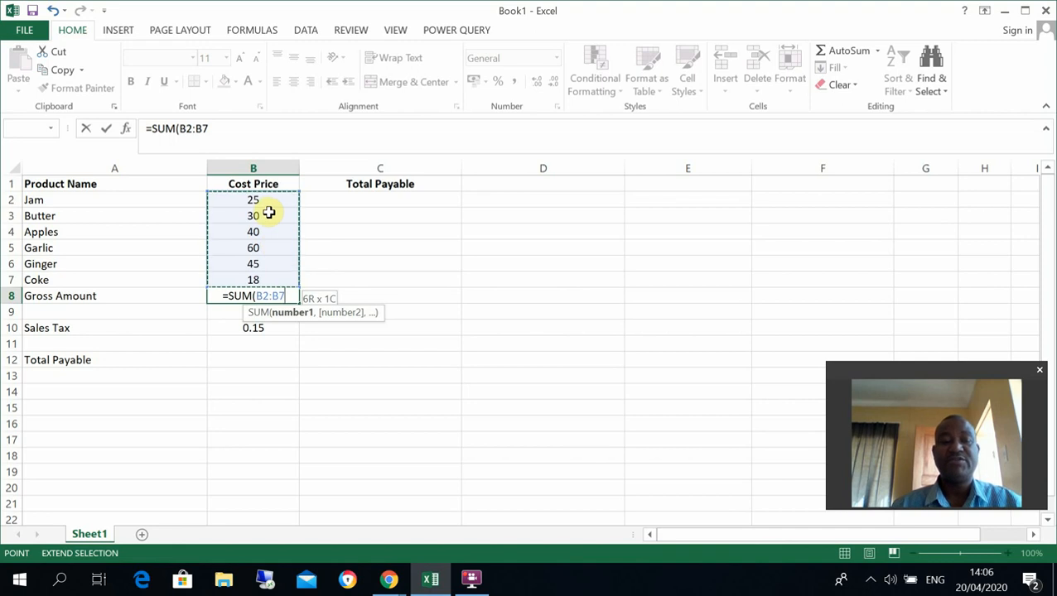
{"action": "key", "text": "Escape"}
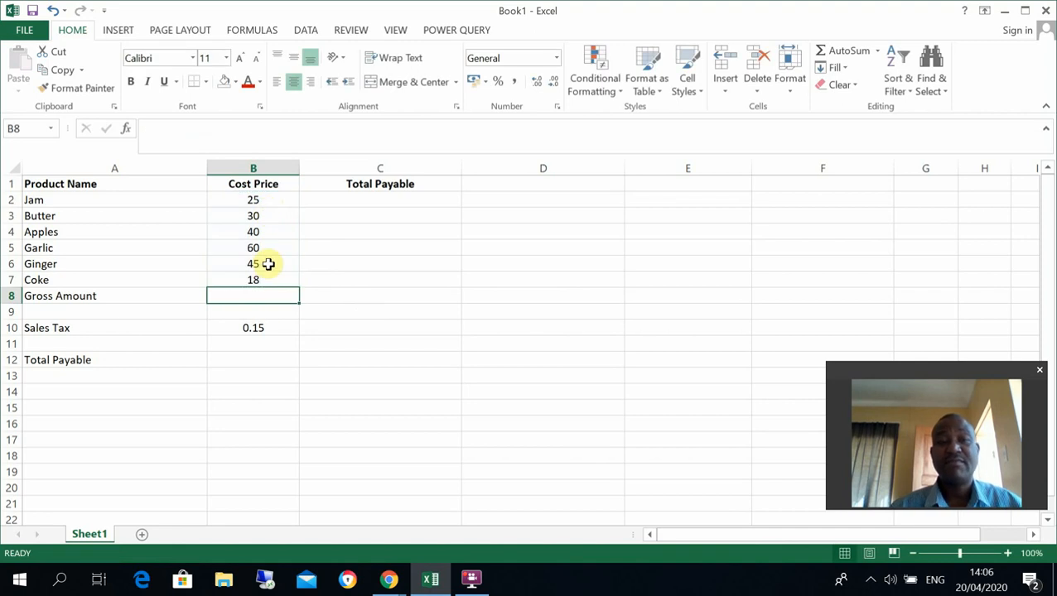
- Calculate the gross amount in cell B8 by entering the formula =SUM(B2:B7) over the six cost prices
{"action": "type", "text": "=sum"}
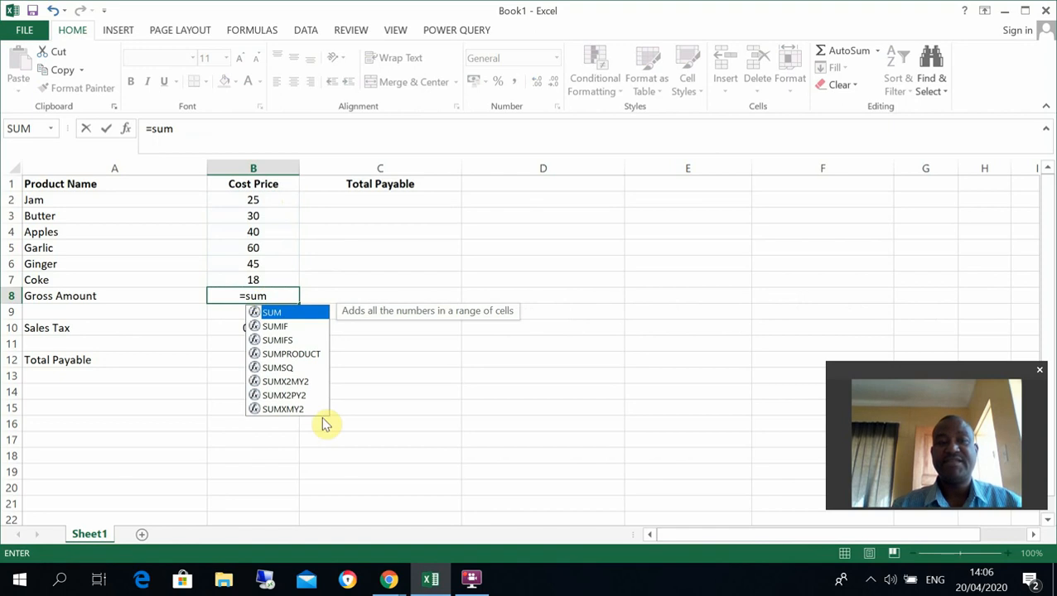
{"action": "double_click", "coordinate": [276, 315]}
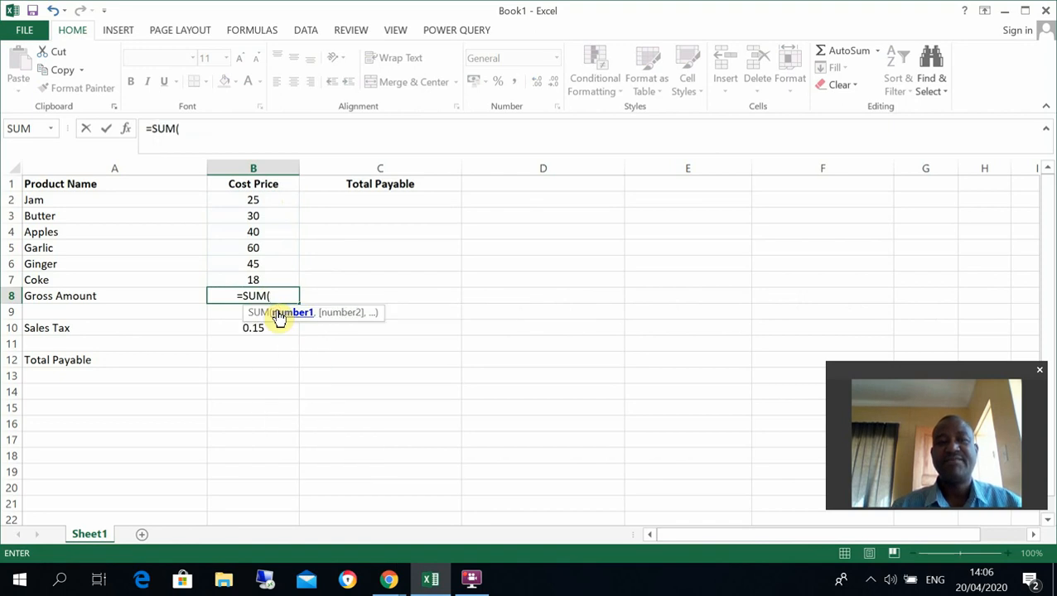
{"action": "left_click", "coordinate": [257, 201]}
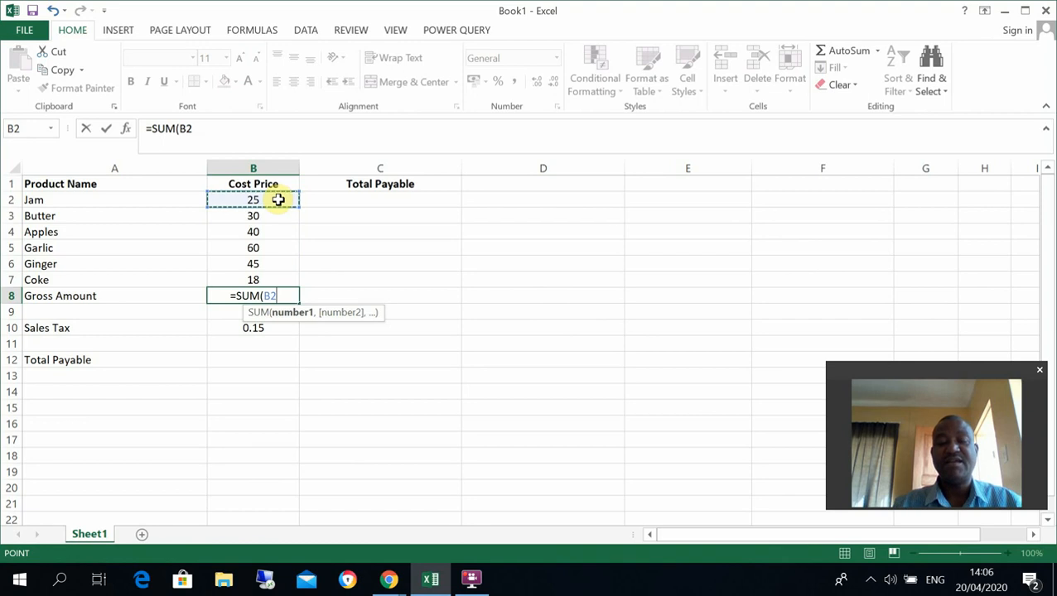
{"action": "key", "text": "F8"}
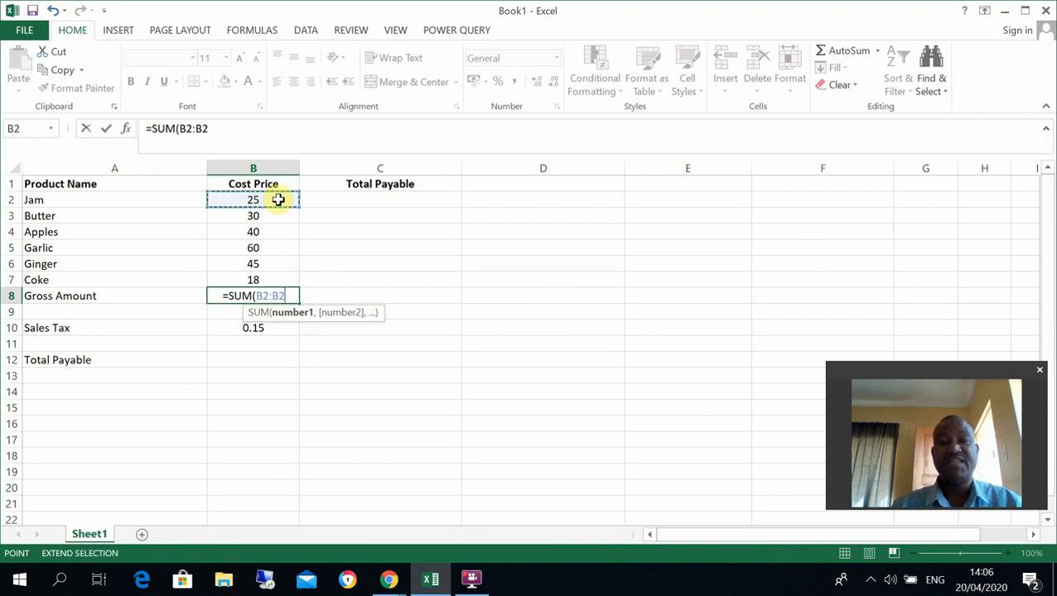
{"action": "key", "text": "Down"}
{"action": "key", "text": "Down"}
{"action": "key", "text": "Down"}
{"action": "key", "text": "Down"}
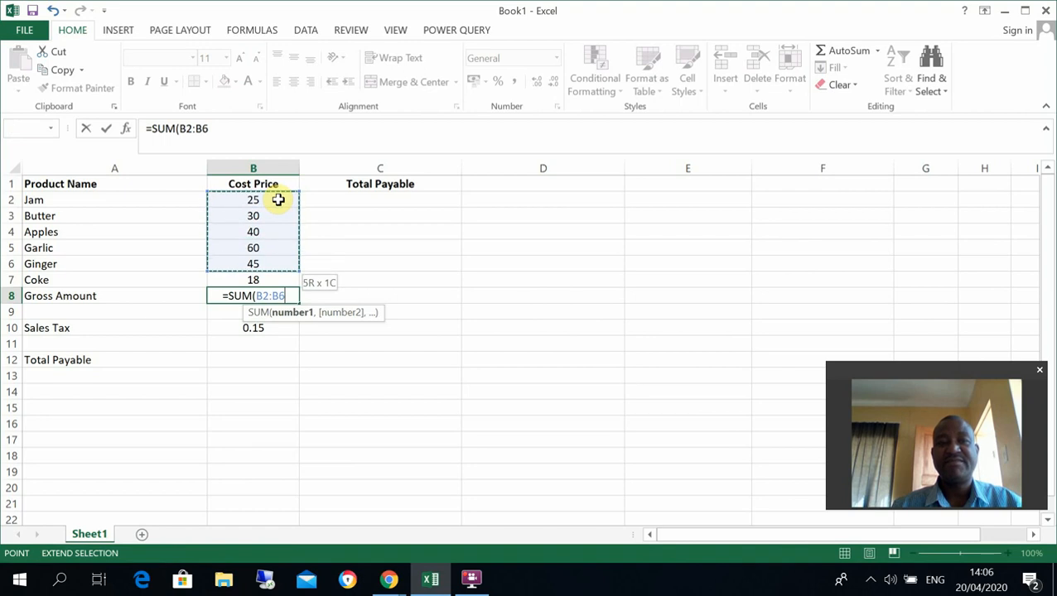
{"action": "key", "text": "Down"}
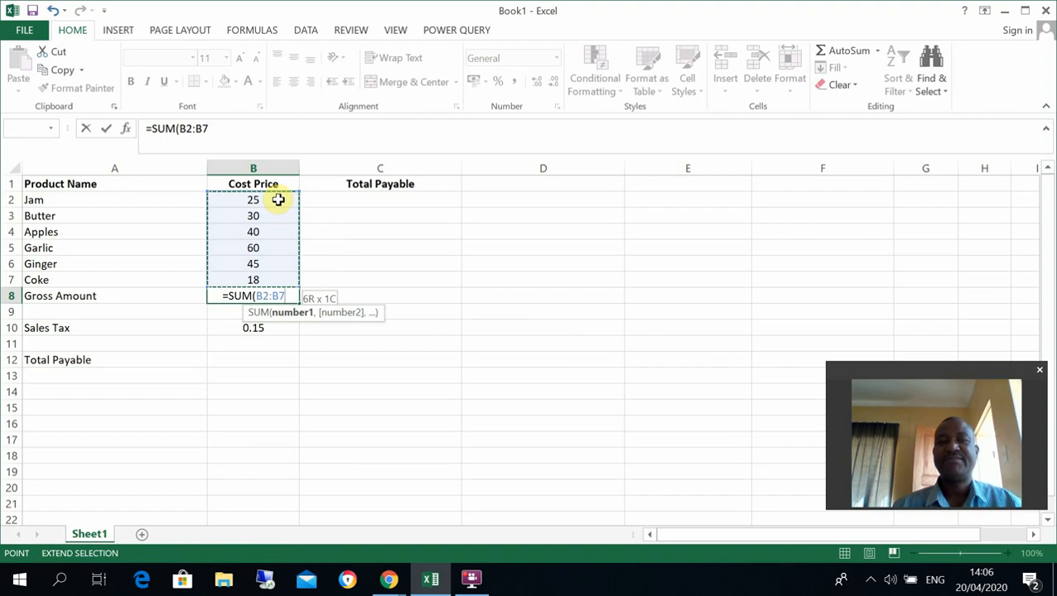
{"action": "type", "text": ")"}
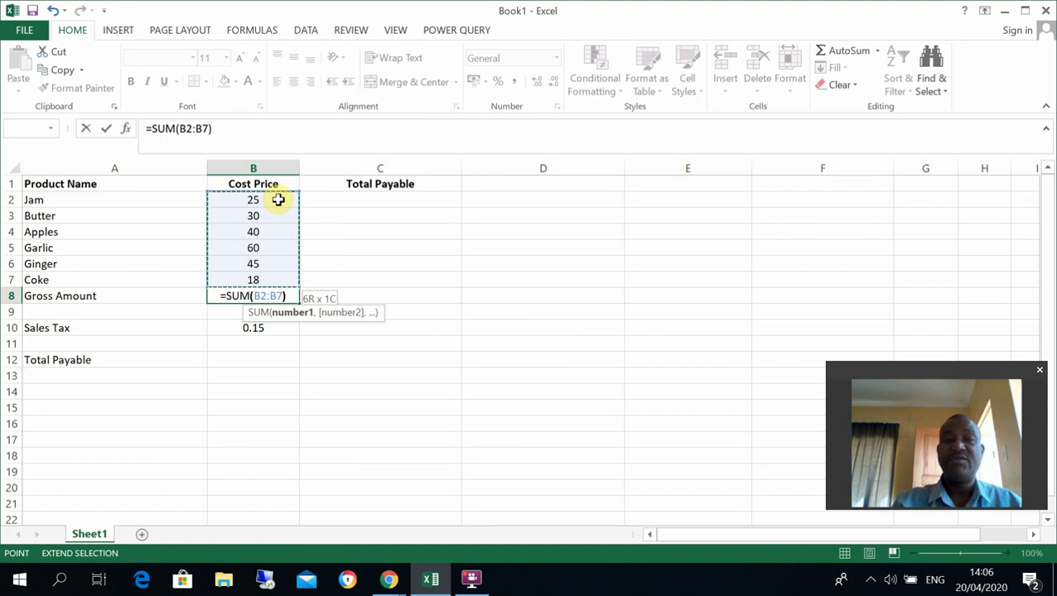
{"action": "key", "text": "Return"}
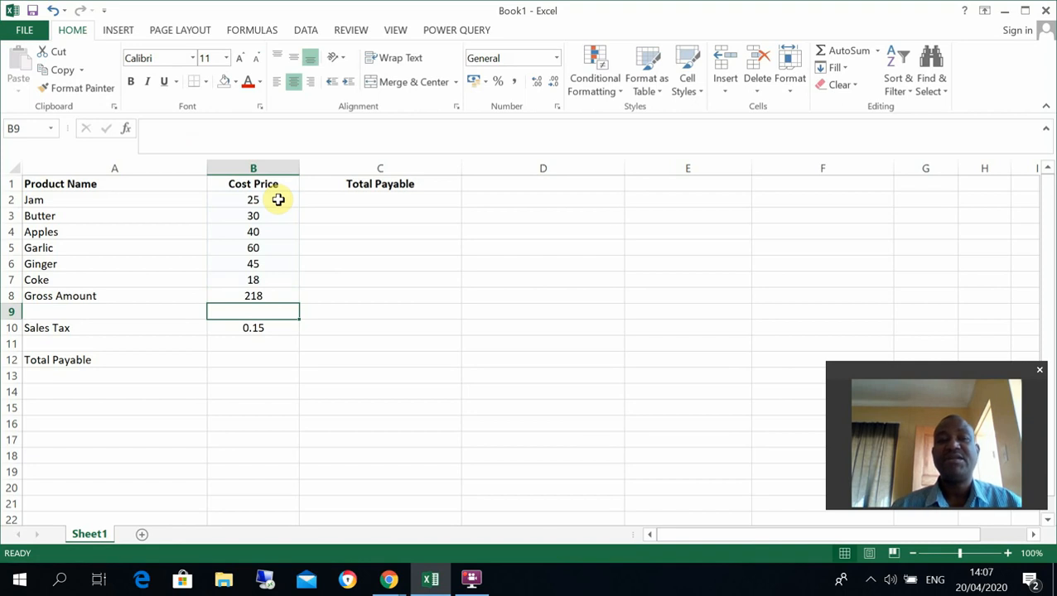
- Clear the gross amount in cell B8 and total the cost prices in B2:B7 there again with AutoSum
{"action": "left_click", "coordinate": [263, 296]}
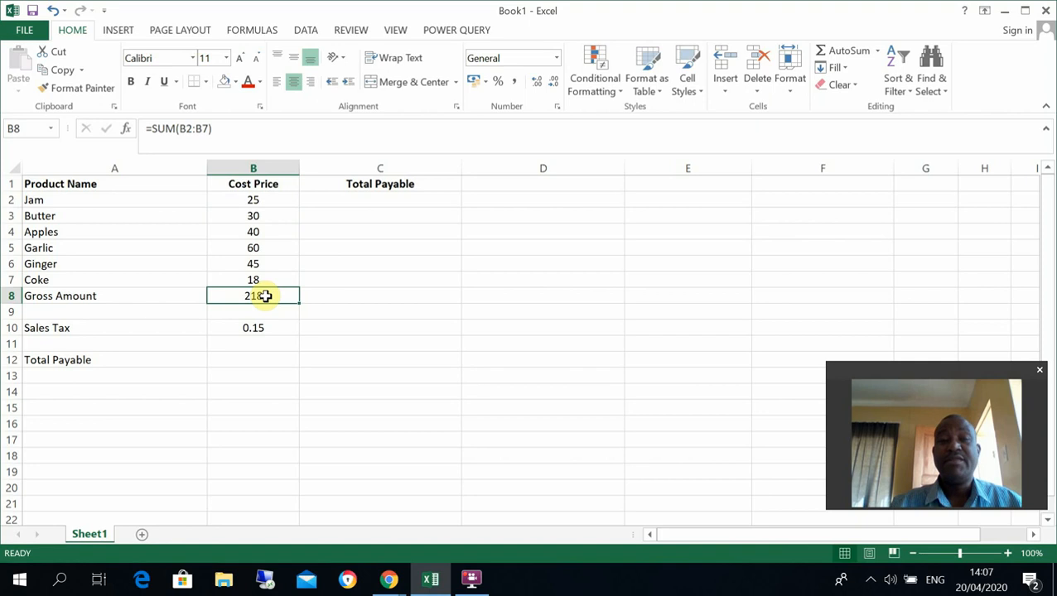
{"action": "key", "text": "Delete"}
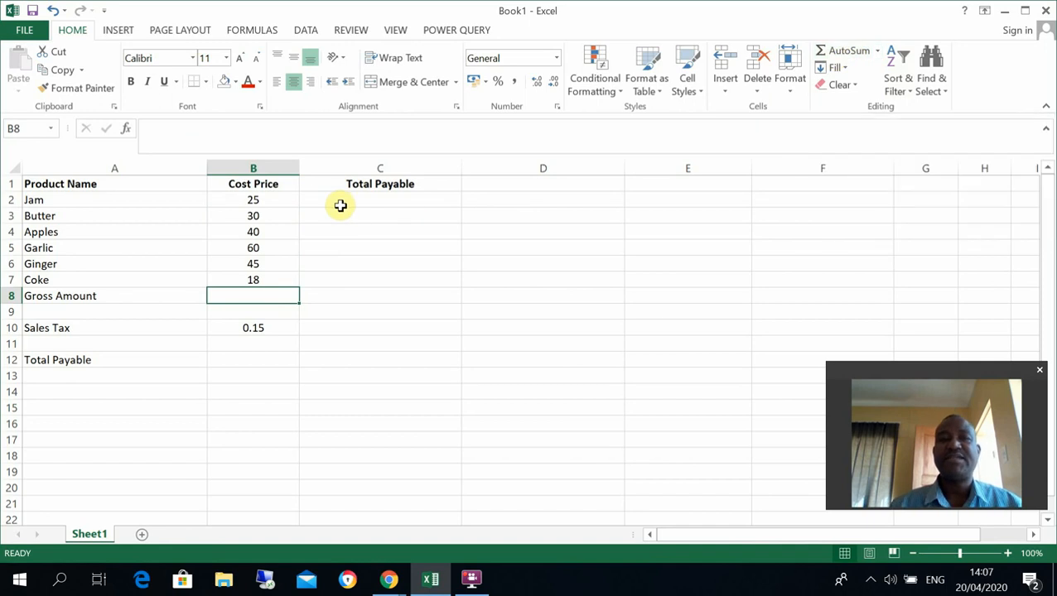
{"action": "left_click", "coordinate": [273, 203]}
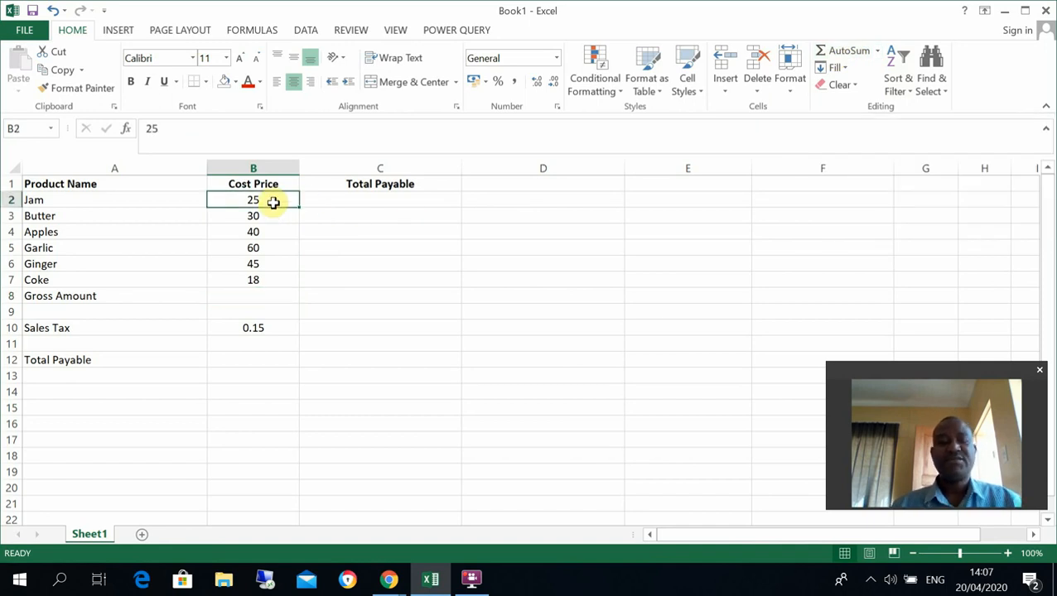
{"action": "key", "text": "shift+Down"}
{"action": "key", "text": "shift+Down"}
{"action": "key", "text": "shift+Down"}
{"action": "key", "text": "shift+Down"}
{"action": "key", "text": "shift+Down"}
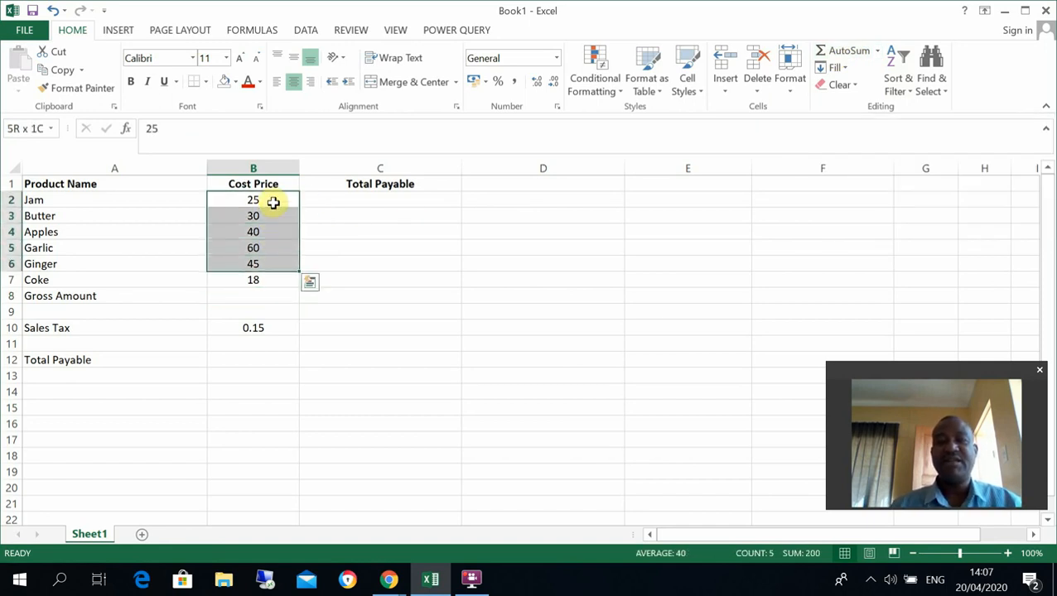
{"action": "left_click", "coordinate": [835, 56]}
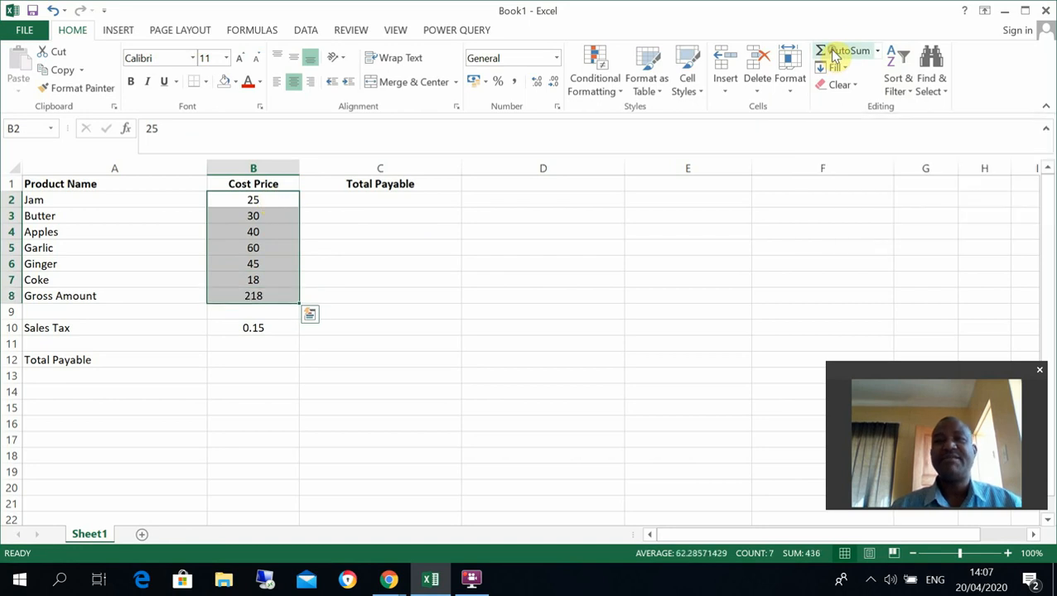
{"action": "left_click", "coordinate": [259, 299]}
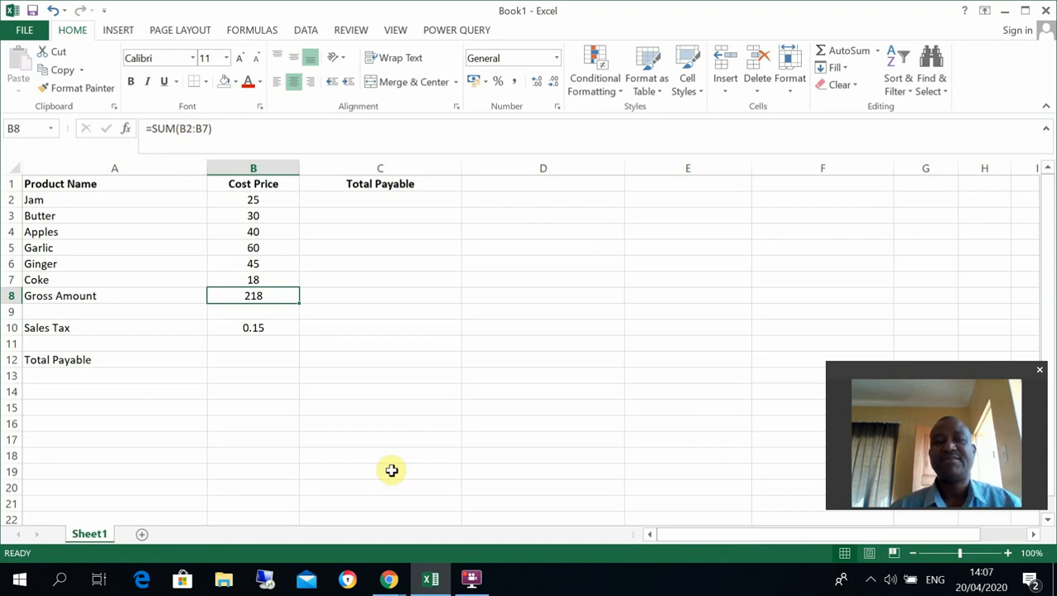
- Enter the label "Sales Tax Chargeable" in cell A11, between the Sales Tax and Total Payable rows
{"action": "left_click", "coordinate": [238, 362]}
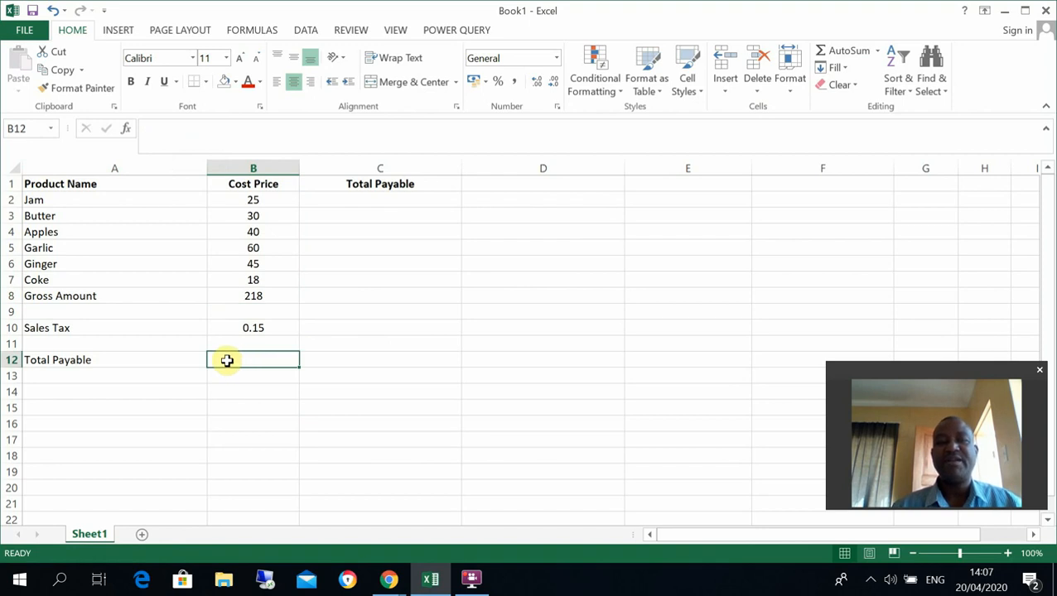
{"action": "left_click", "coordinate": [89, 347]}
{"action": "type", "text": "Sales "}
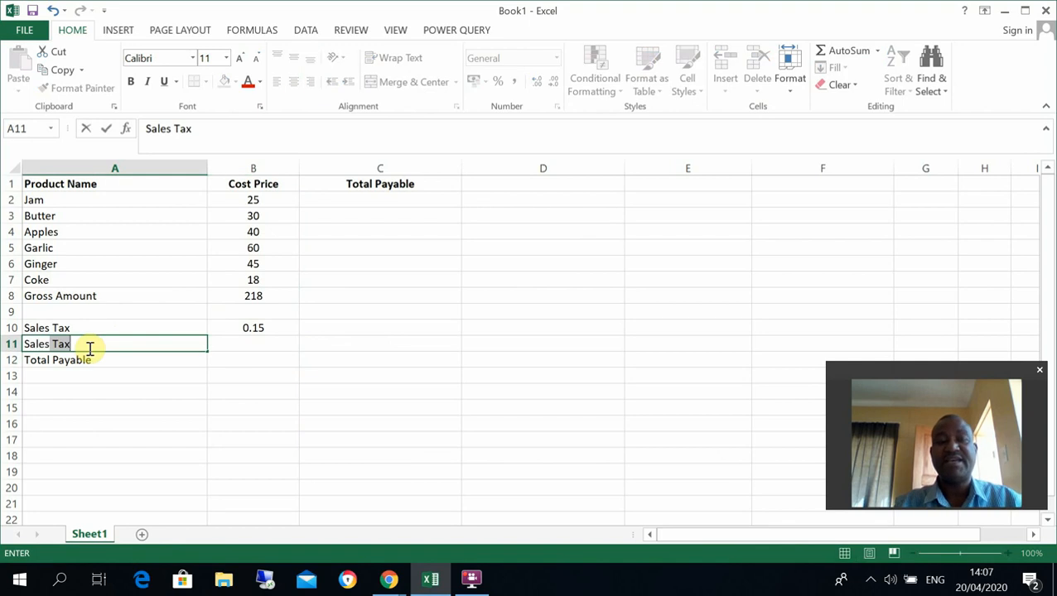
{"action": "type", "text": "Tax"}
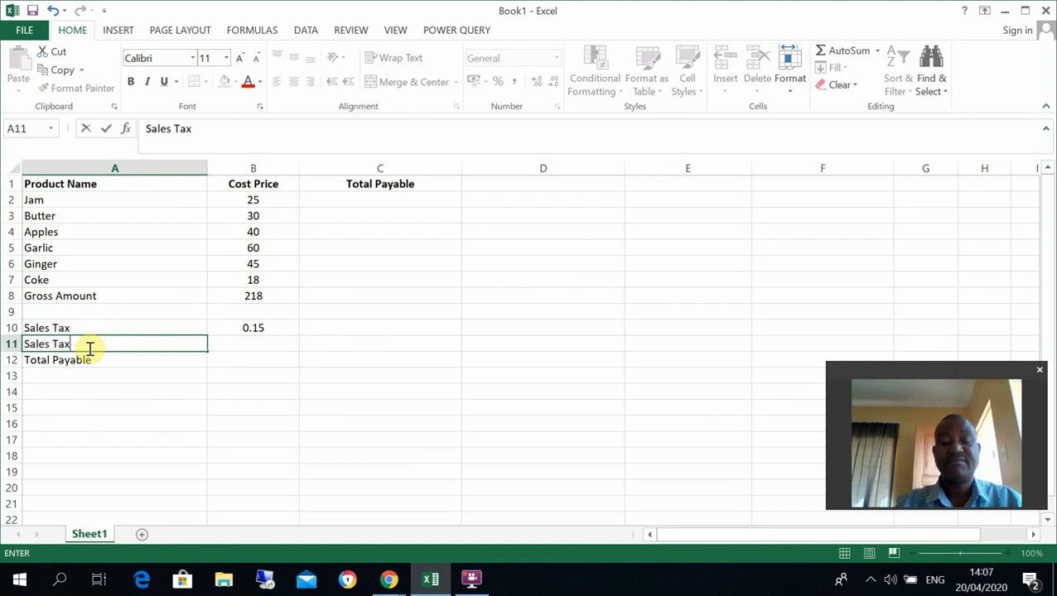
{"action": "type", "text": " Chargeable"}
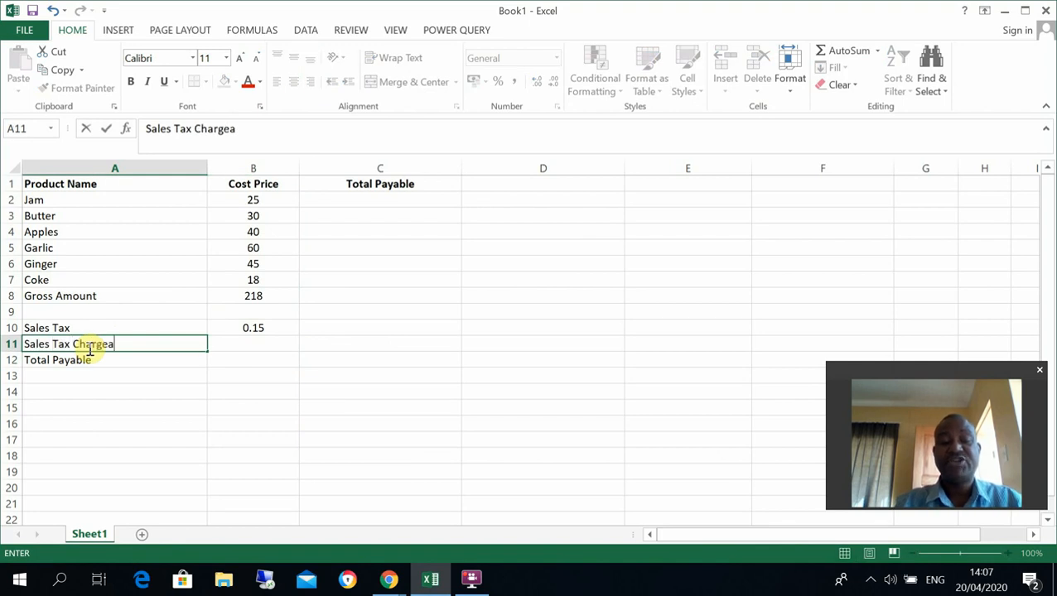
- Calculate the sales tax chargeable in cell B11 by multiplying the sales tax rate by the gross amount with =B10*B8
{"action": "left_click", "coordinate": [241, 348]}
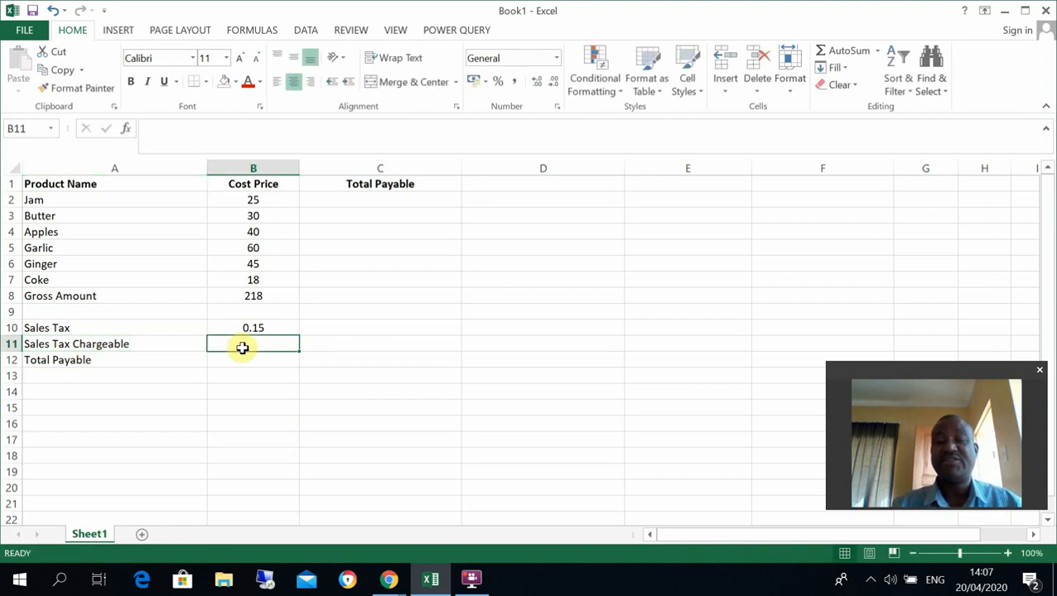
{"action": "type", "text": "="}
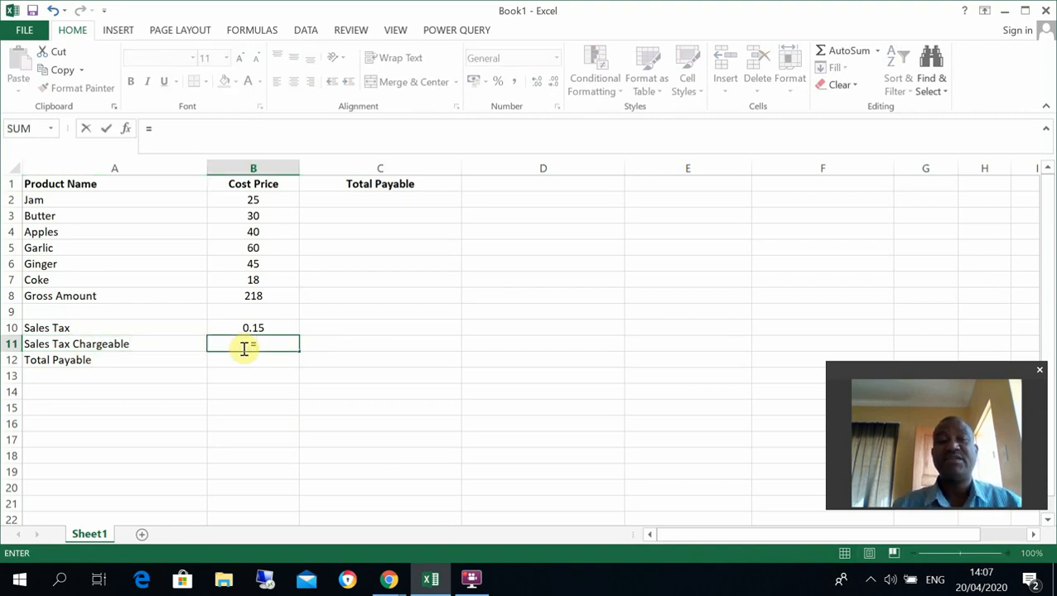
{"action": "left_click", "coordinate": [261, 328]}
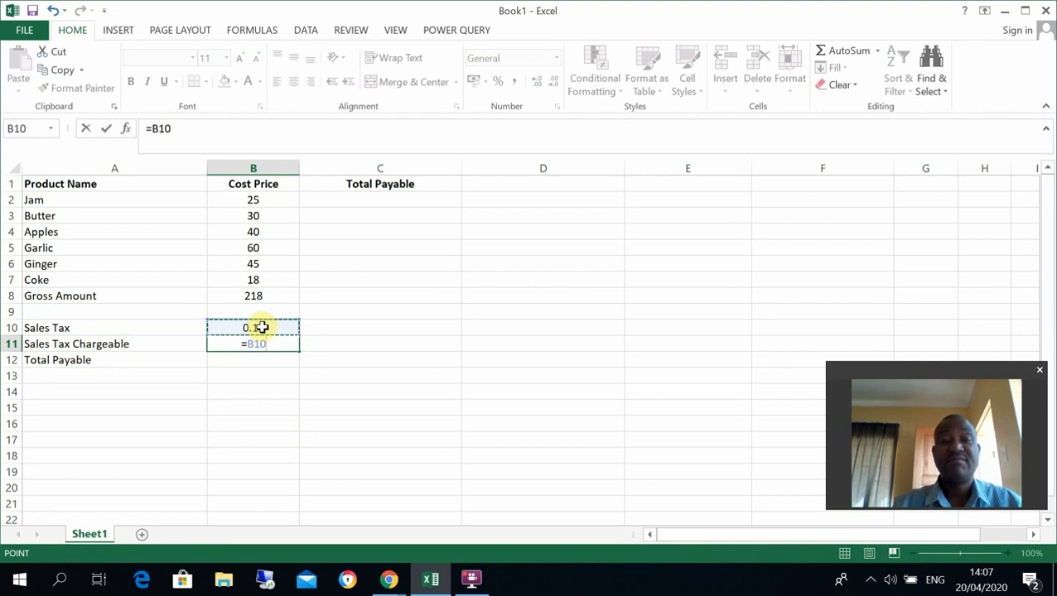
{"action": "type", "text": "*"}
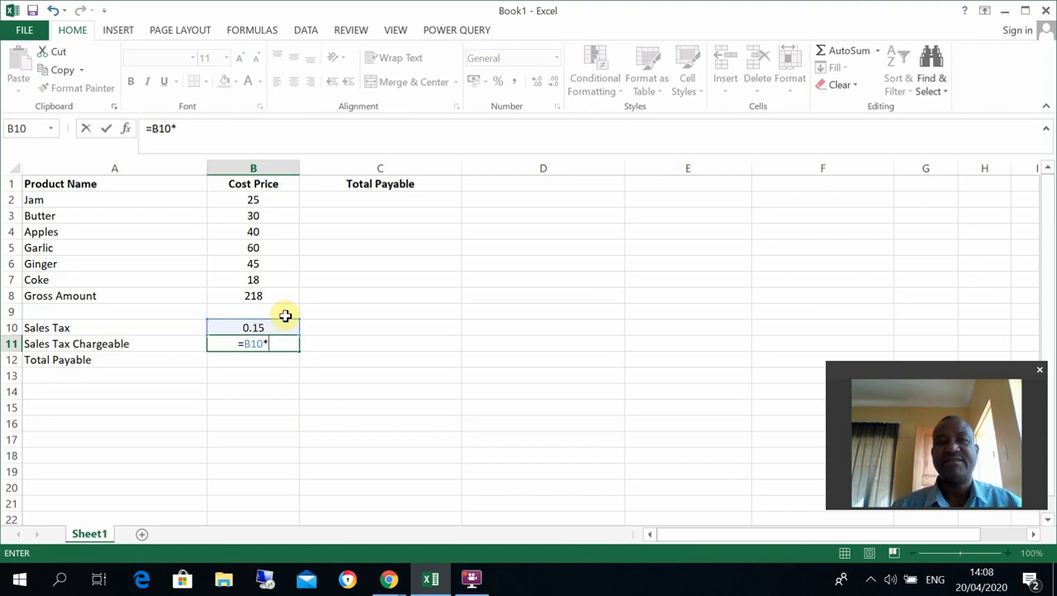
{"action": "left_click", "coordinate": [274, 296]}
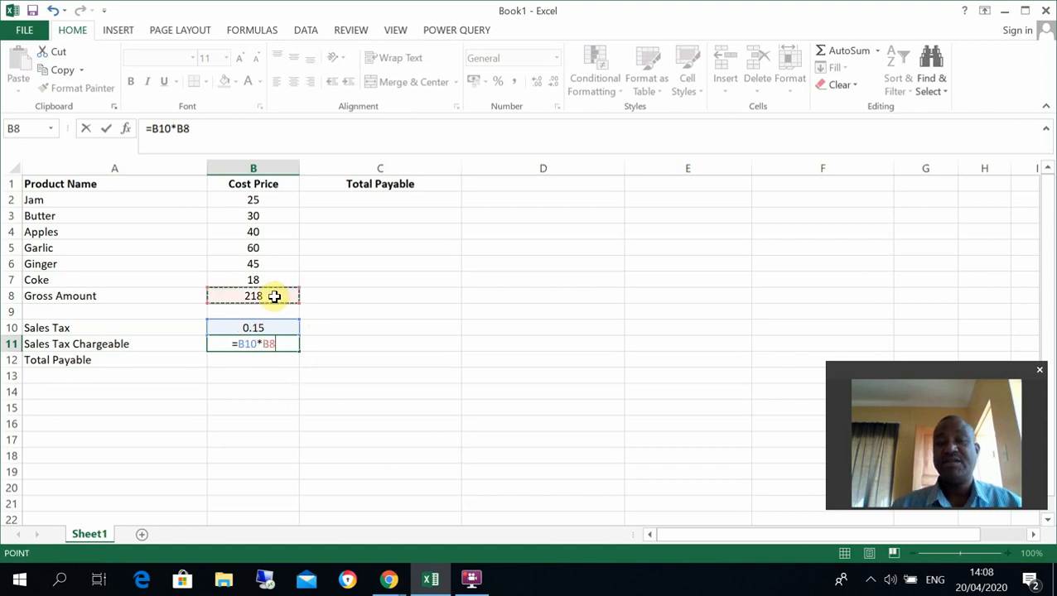
{"action": "key", "text": "Return"}
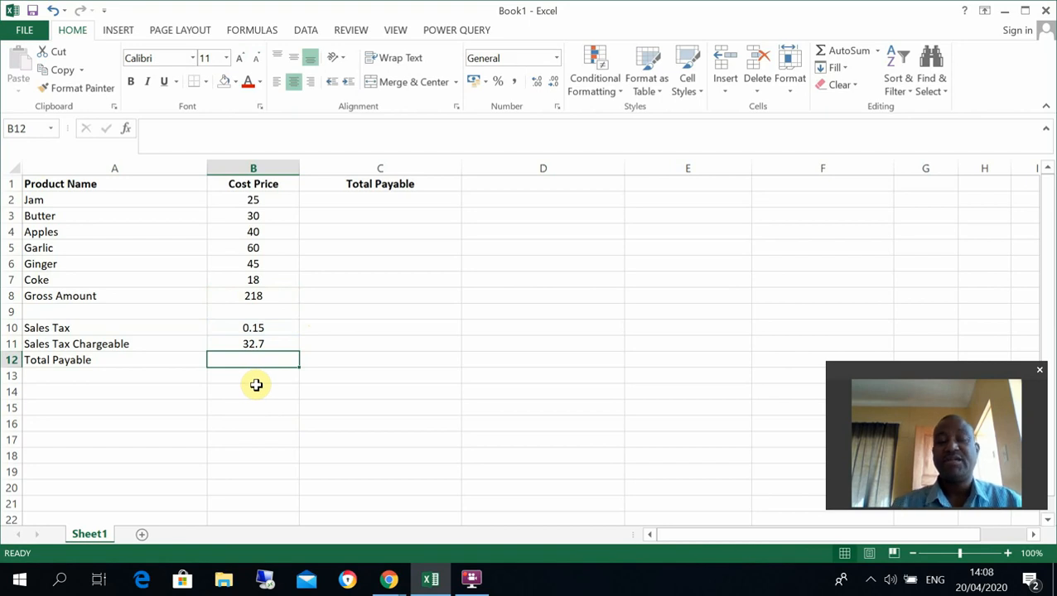
- Calculate the total payable in cell B12 by adding the gross amount and the sales tax chargeable with =B8+B11
{"action": "type", "text": "="}
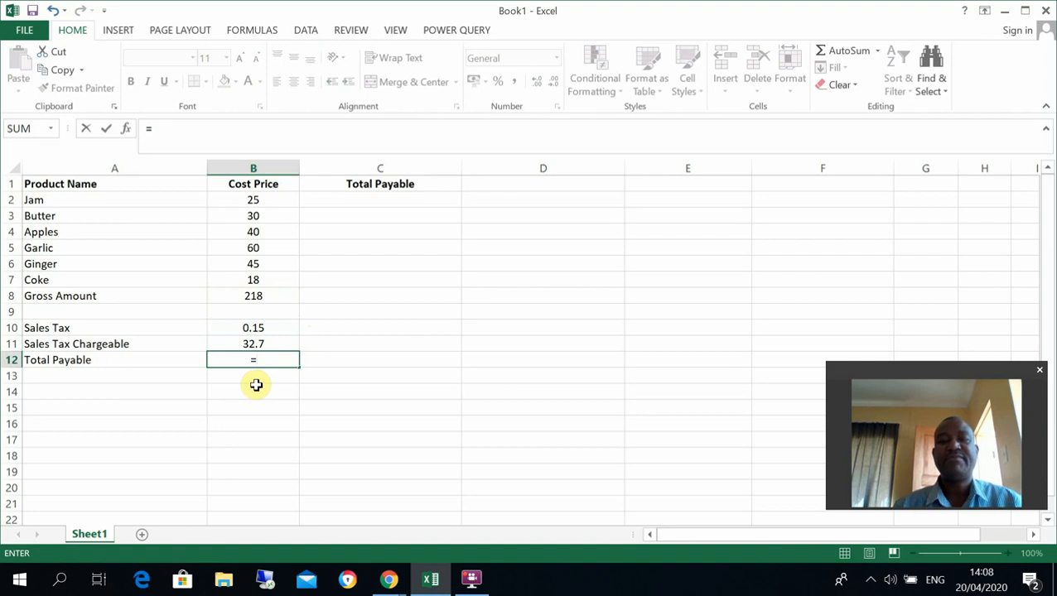
{"action": "left_click", "coordinate": [260, 297]}
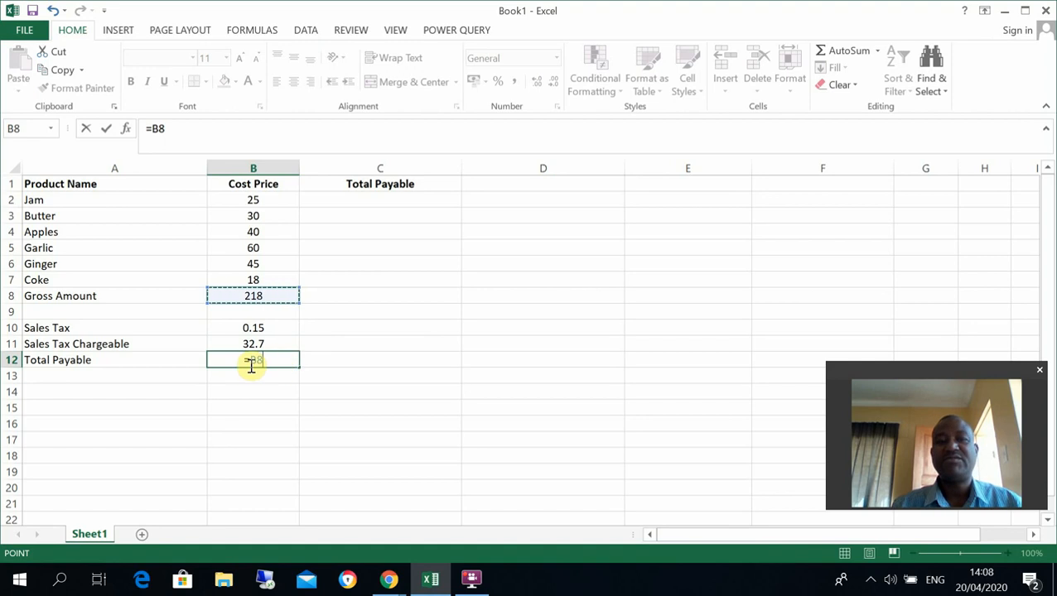
{"action": "type", "text": "+"}
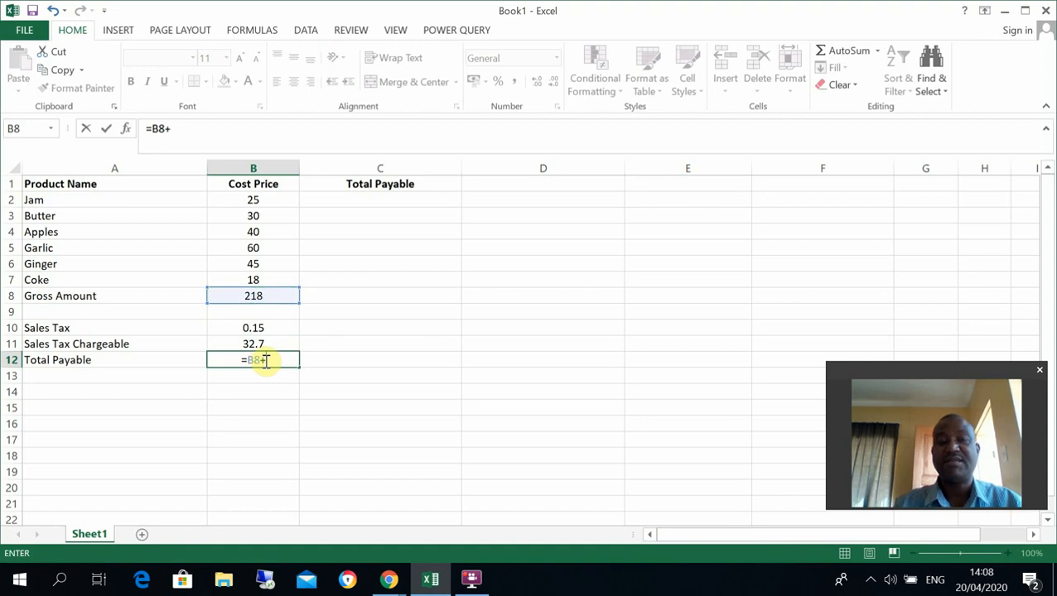
{"action": "left_click", "coordinate": [274, 344]}
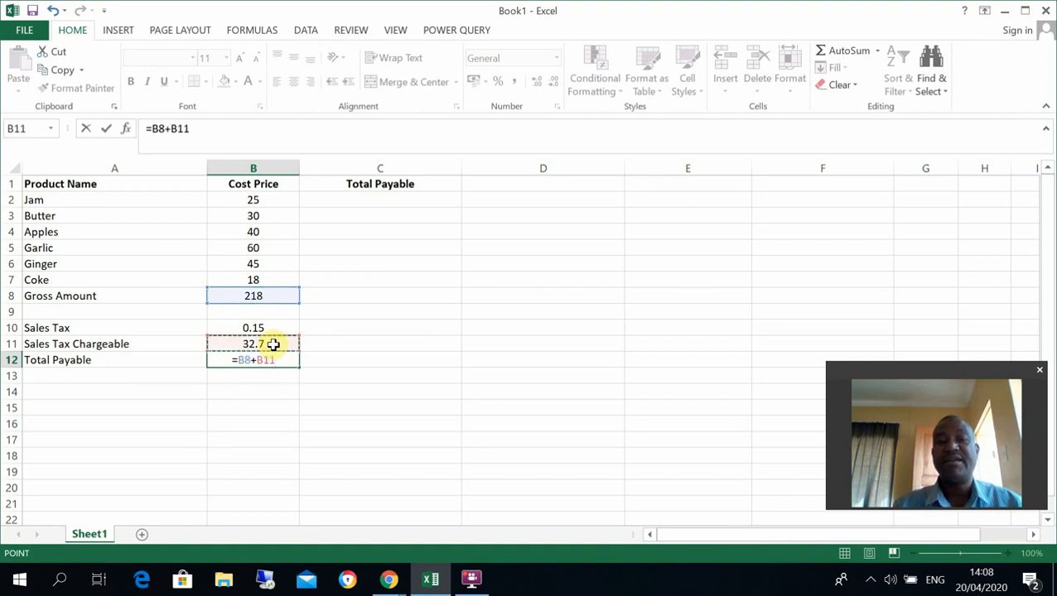
{"action": "key", "text": "Return"}
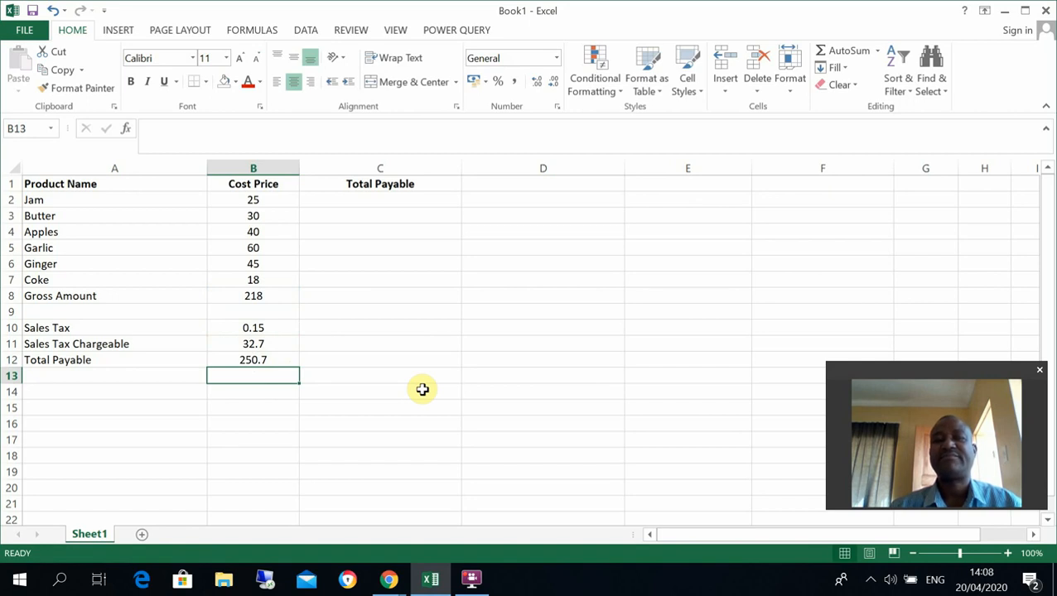
- Insert a new column between Cost Price and Total Payable and give it the heading "Tax Chargeable" in cell C1
{"action": "left_click", "coordinate": [339, 188]}
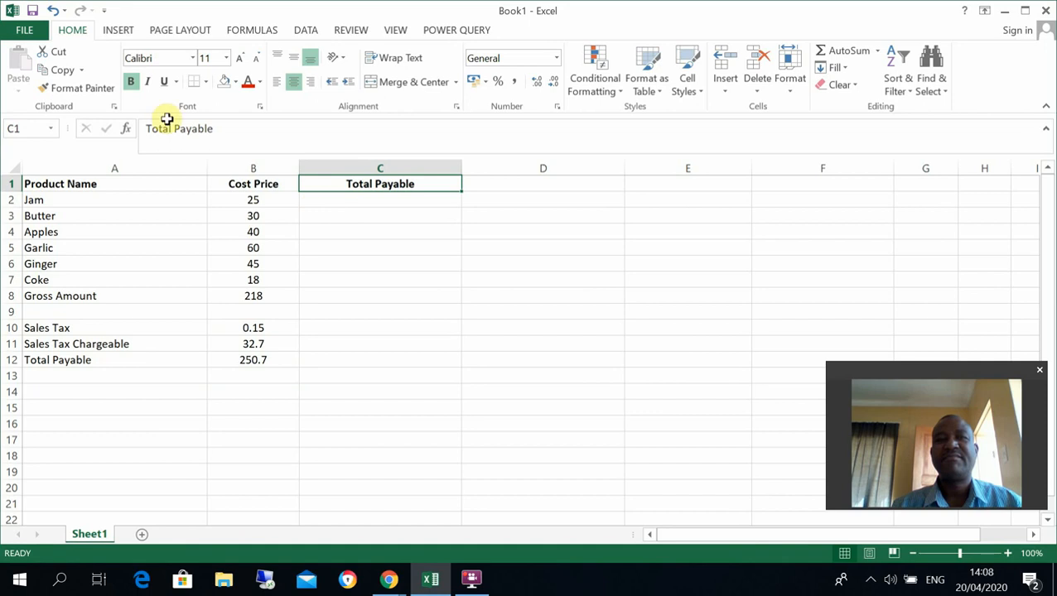
{"action": "left_click", "coordinate": [325, 169]}
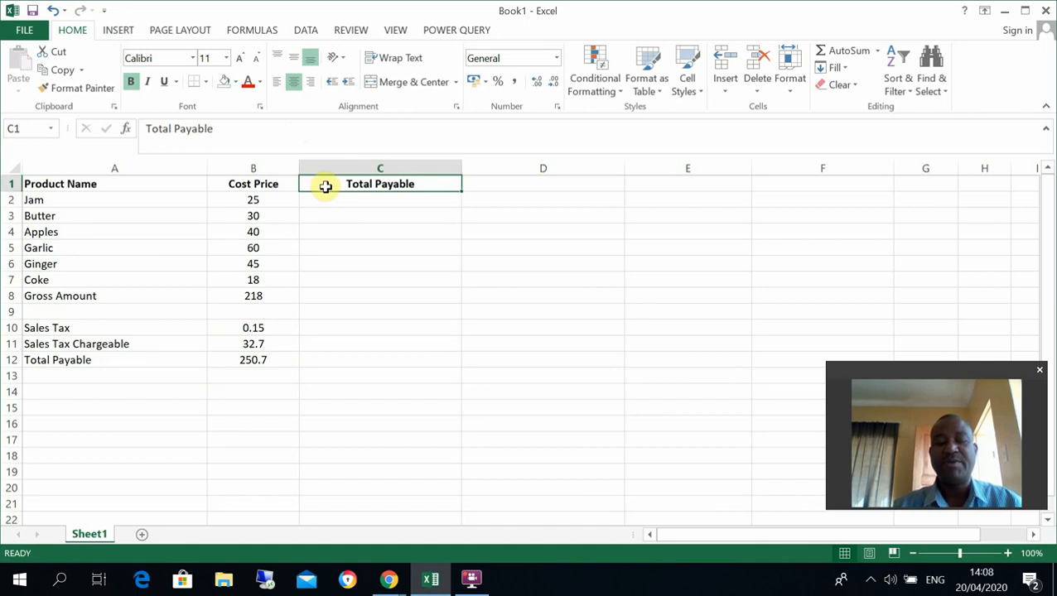
{"action": "key", "text": "alt"}
{"action": "key", "text": "i"}
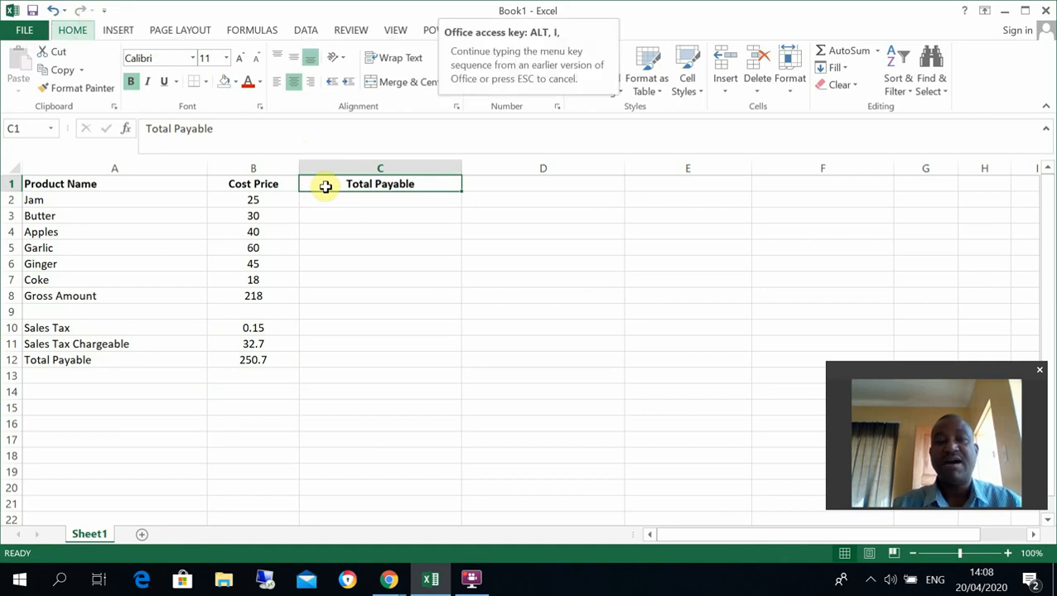
{"action": "key", "text": "c"}
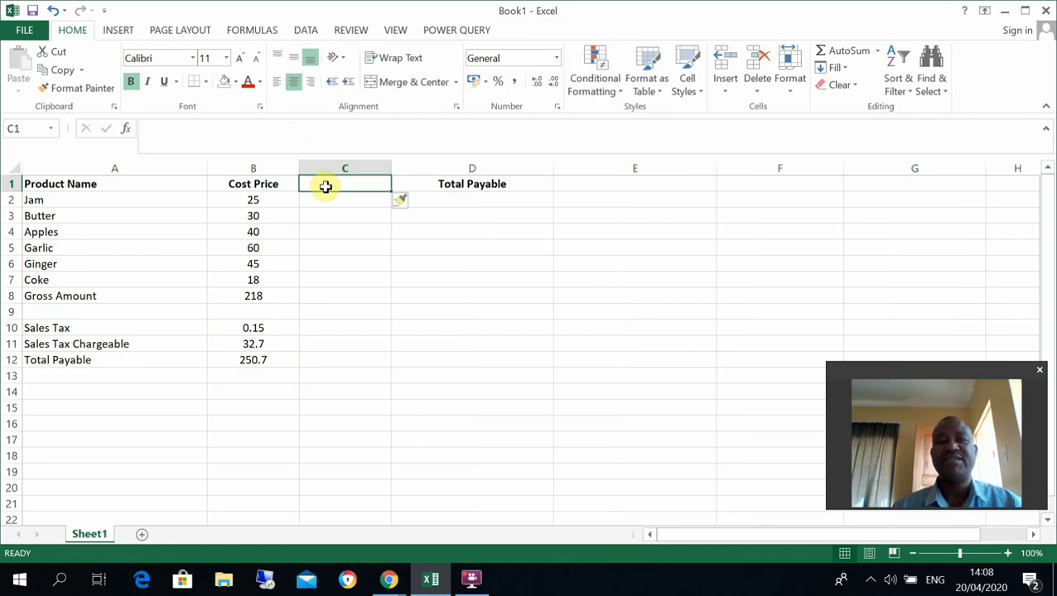
{"action": "type", "text": "Tax C"}
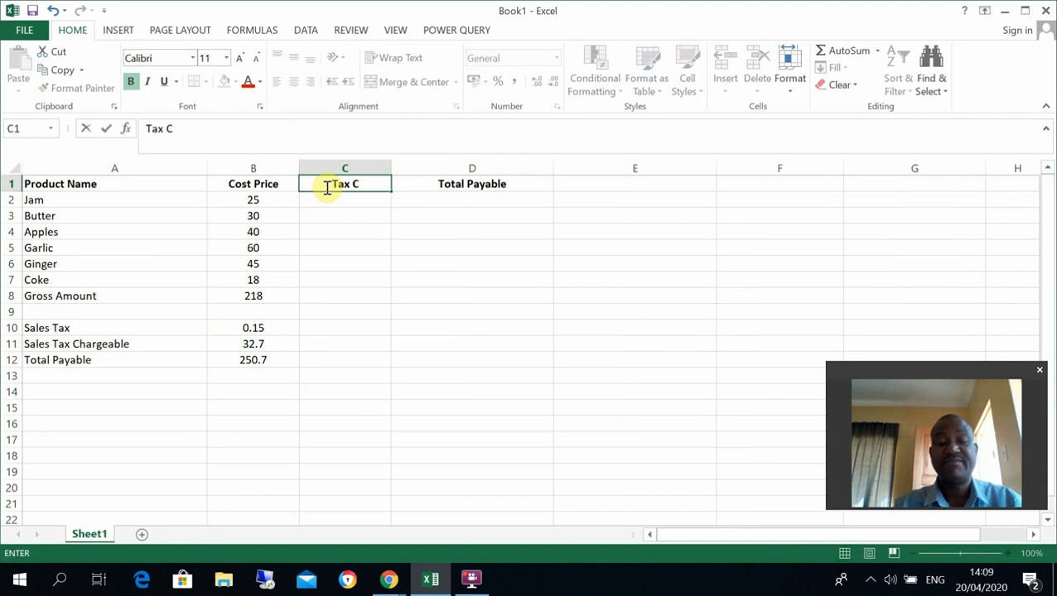
{"action": "type", "text": "hargeav"}
{"action": "key", "text": "BackSpace"}
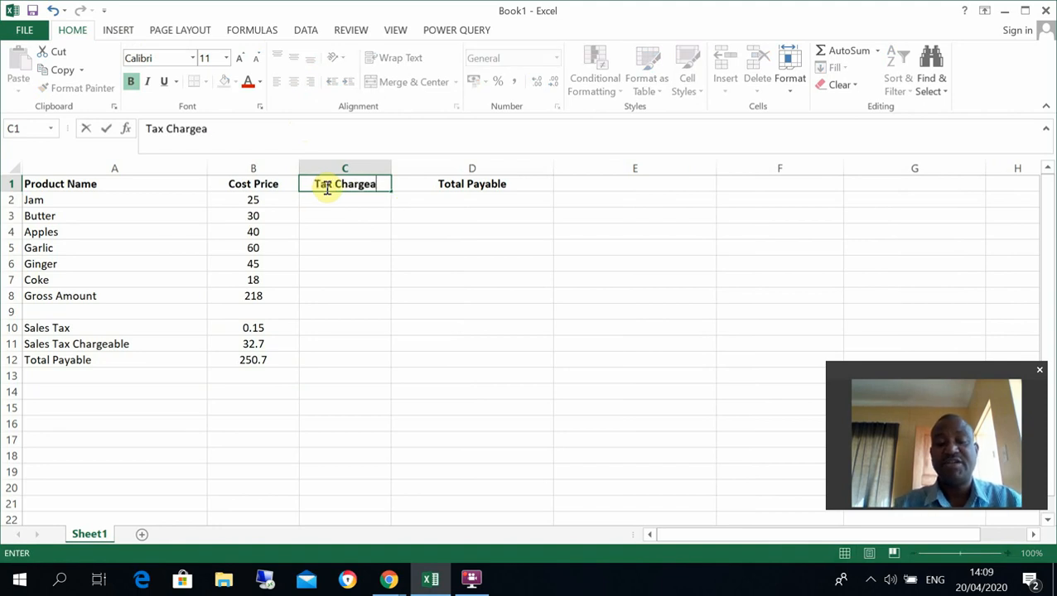
{"action": "type", "text": "ble"}
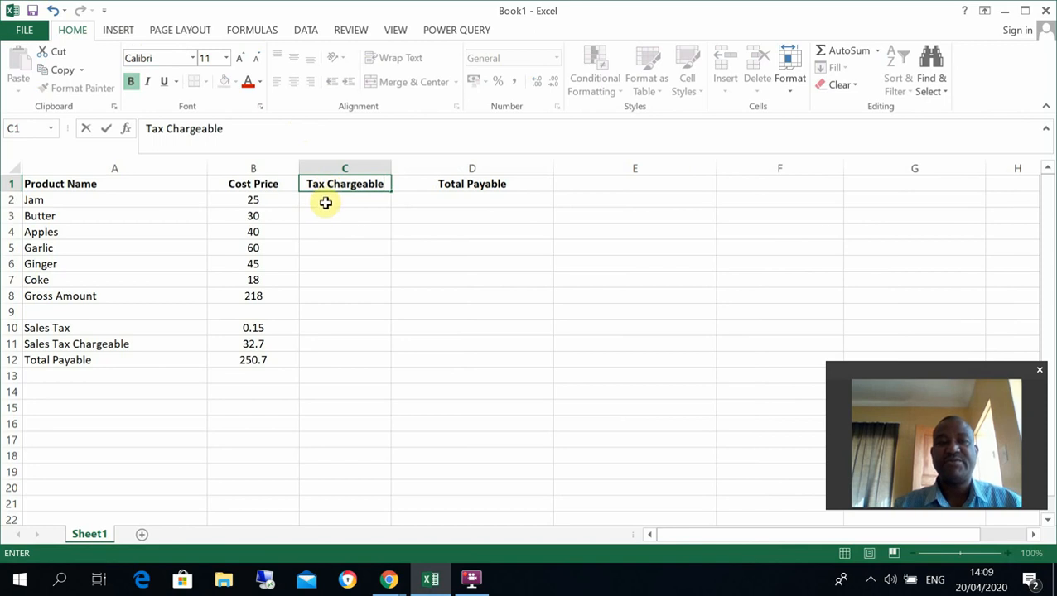
- Calculate the tax on Jam in cell C2 with =$B$10*B2, keeping the sales tax rate as an absolute reference
{"action": "left_click", "coordinate": [326, 207]}
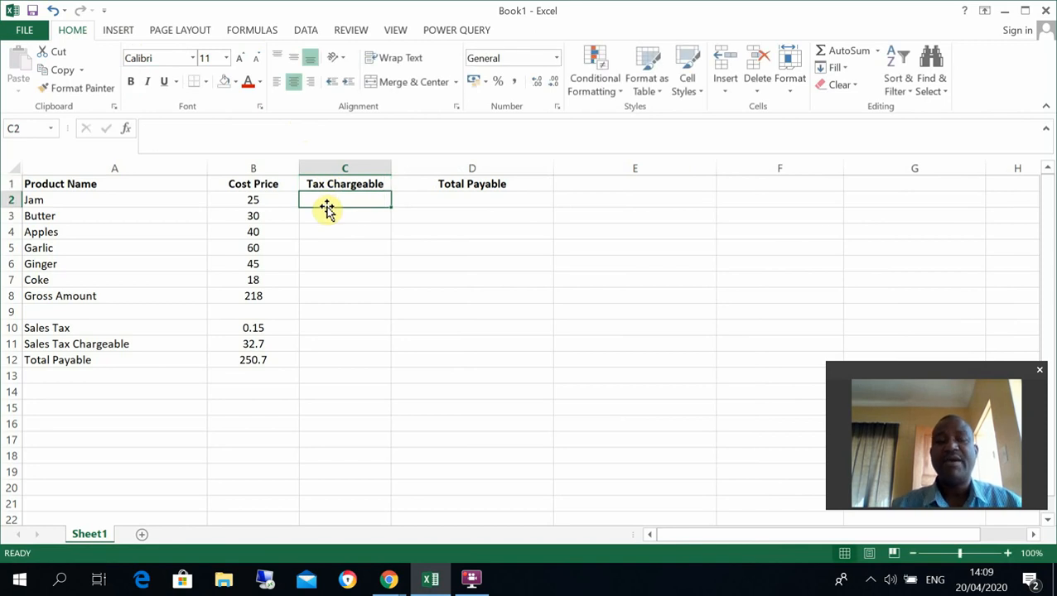
{"action": "type", "text": "="}
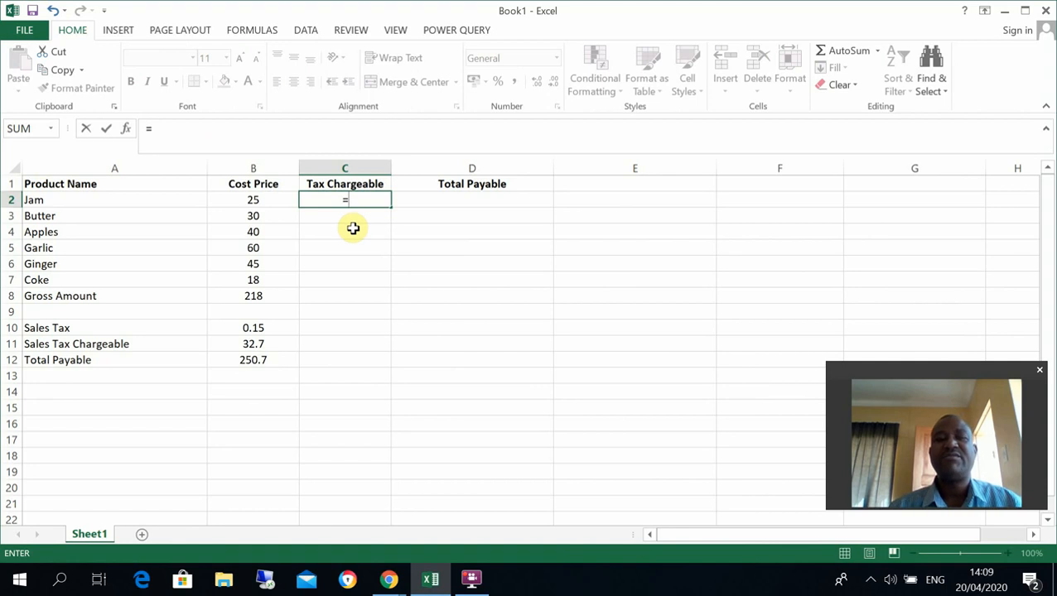
{"action": "left_click", "coordinate": [263, 327]}
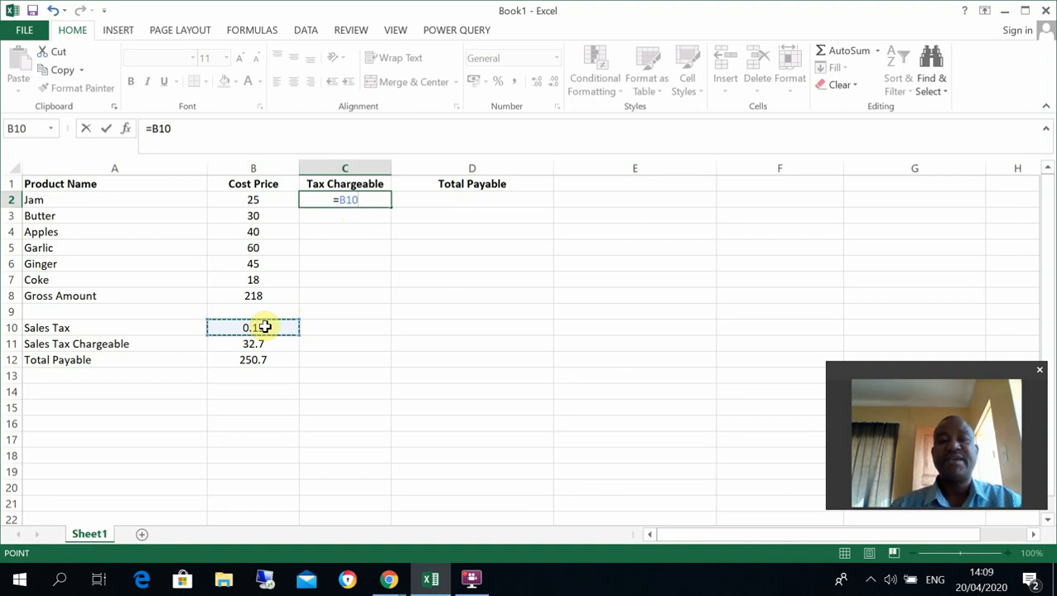
{"action": "key", "text": "F4"}
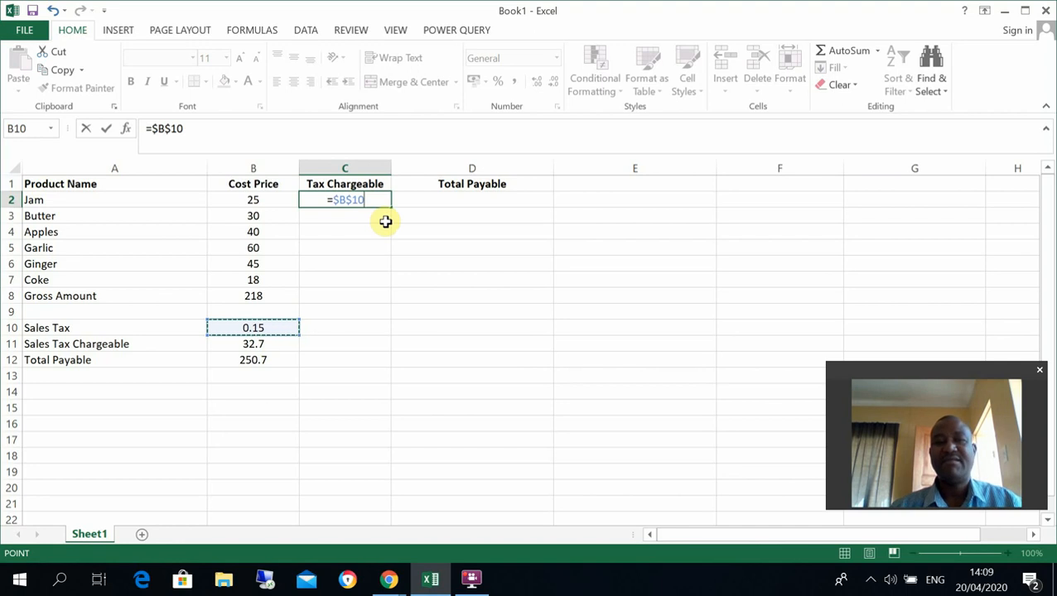
{"action": "type", "text": "*"}
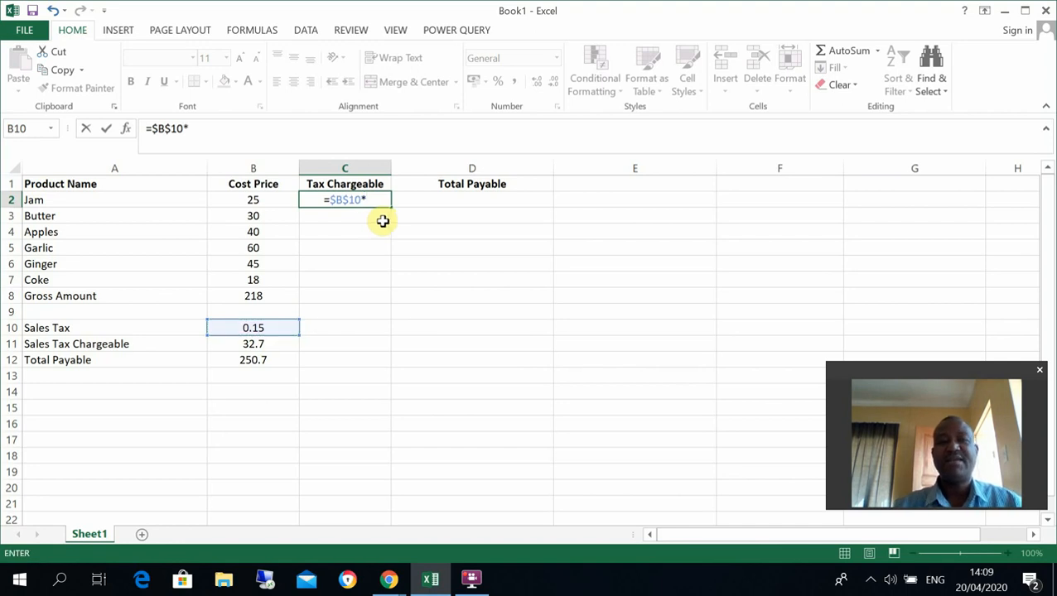
{"action": "left_click", "coordinate": [255, 202]}
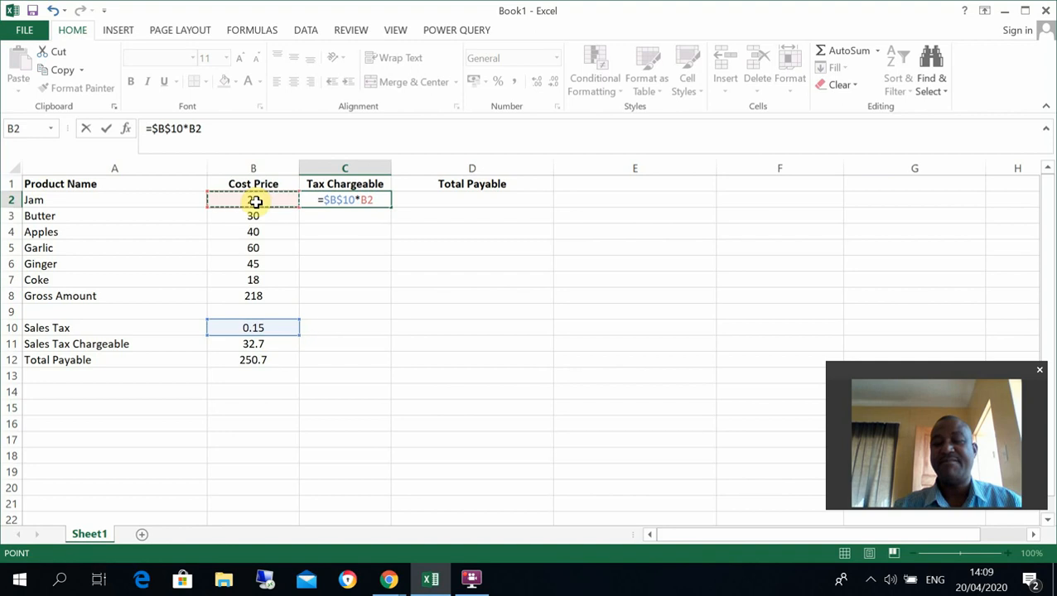
{"action": "key", "text": "Return"}
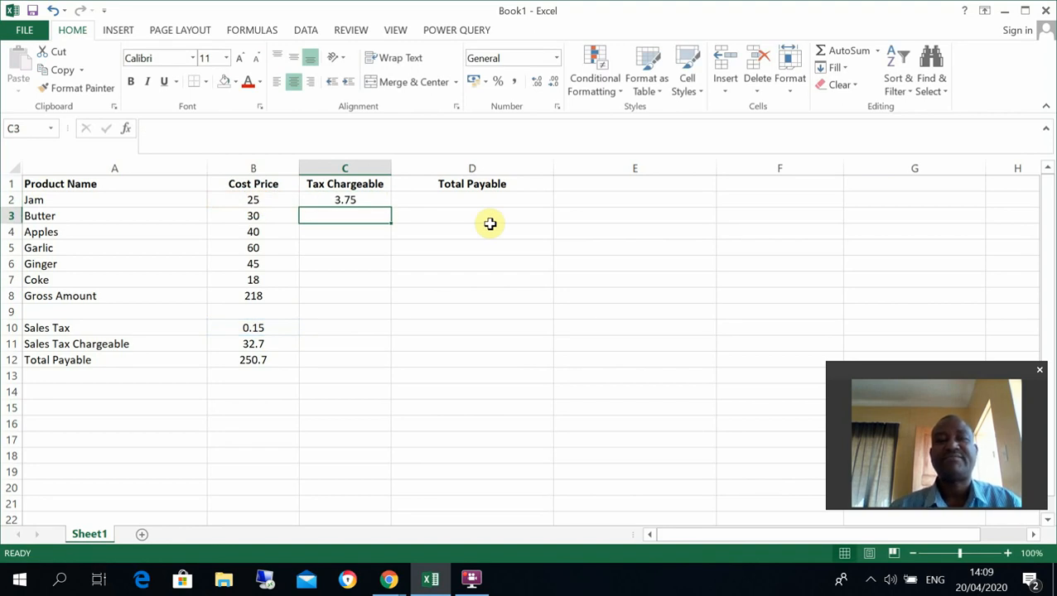
- Fill the tax formula from C2 down to the Coke row, and clear the filled copies in C3:C7 again
{"action": "left_click", "coordinate": [348, 199]}
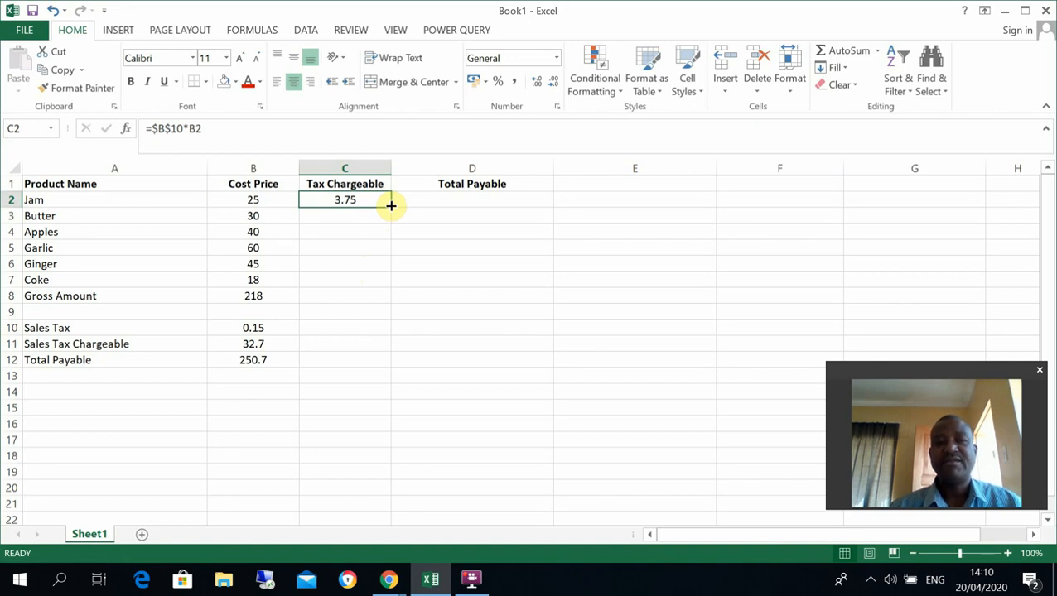
{"action": "double_click", "coordinate": [391, 205]}
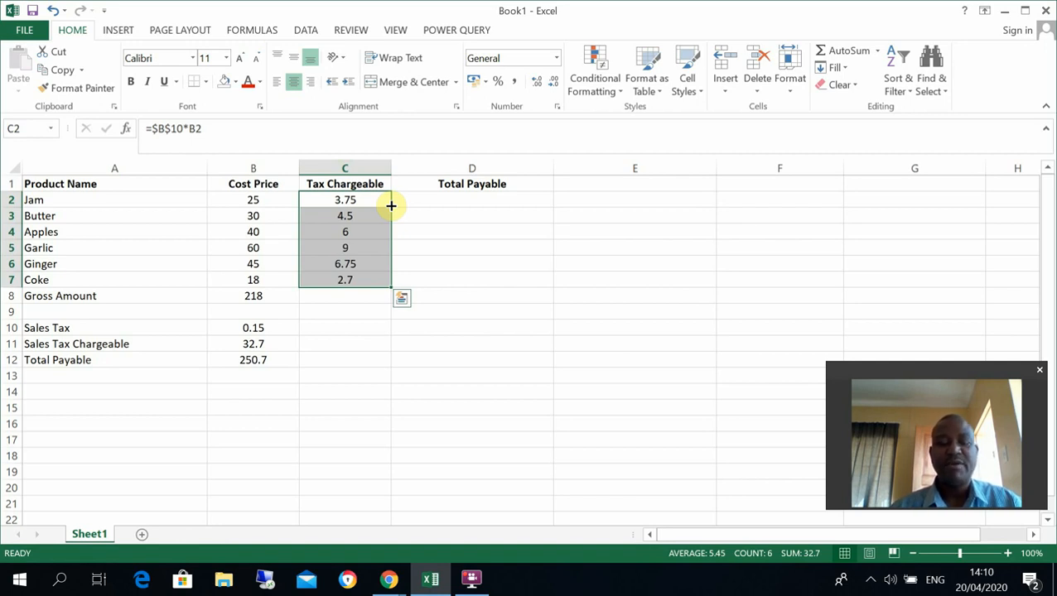
{"action": "left_click", "coordinate": [340, 219]}
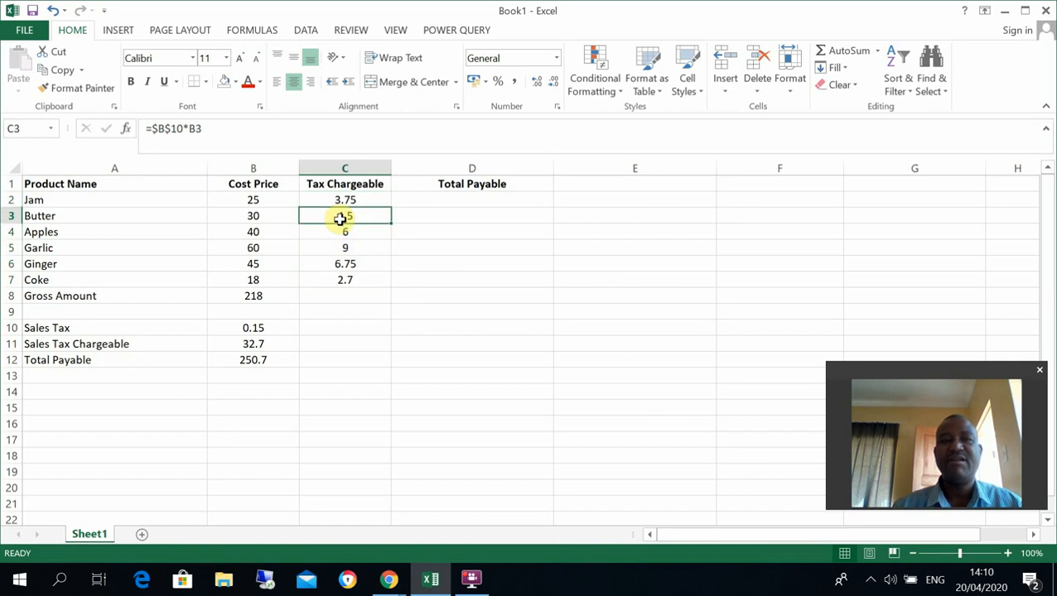
{"action": "key", "text": "shift+Down"}
{"action": "key", "text": "shift+Down"}
{"action": "key", "text": "shift+Down"}
{"action": "key", "text": "shift+Down"}
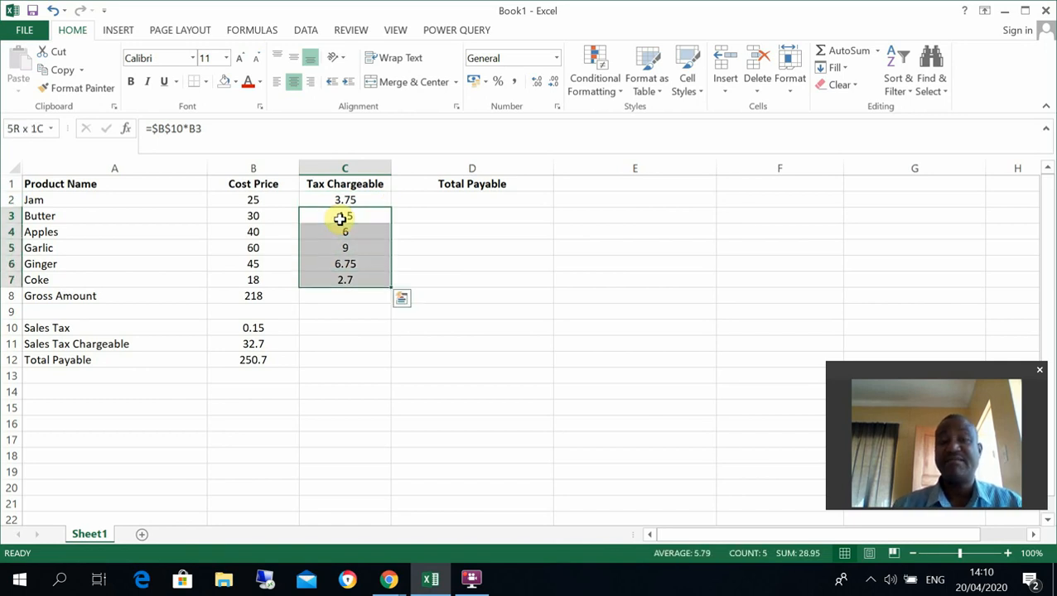
{"action": "key", "text": "Delete"}
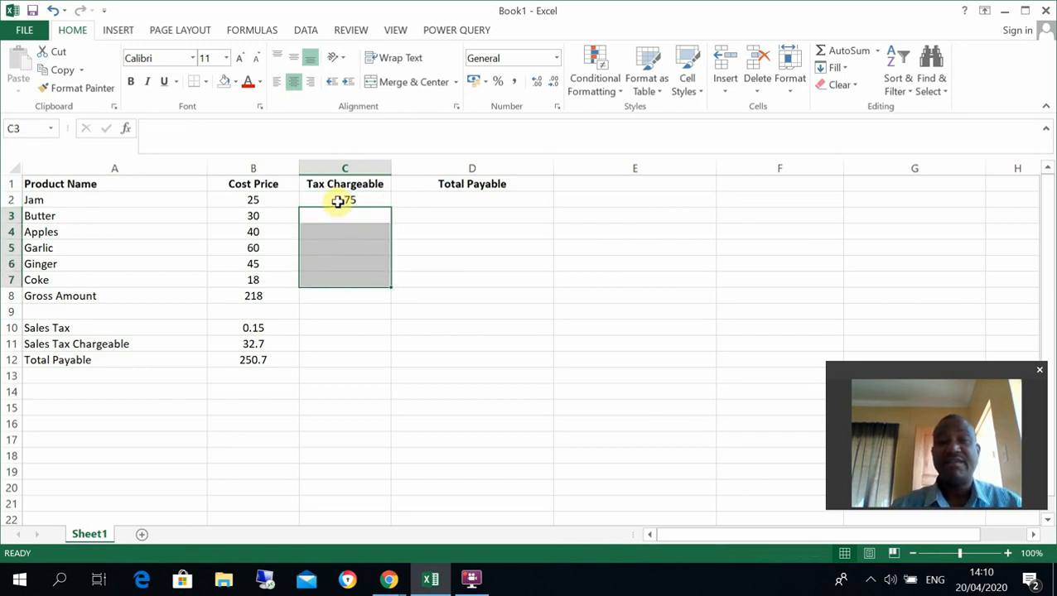
- Copy the Jam tax formula in C2 down the Tax Chargeable column through C7
{"action": "left_click", "coordinate": [342, 201]}
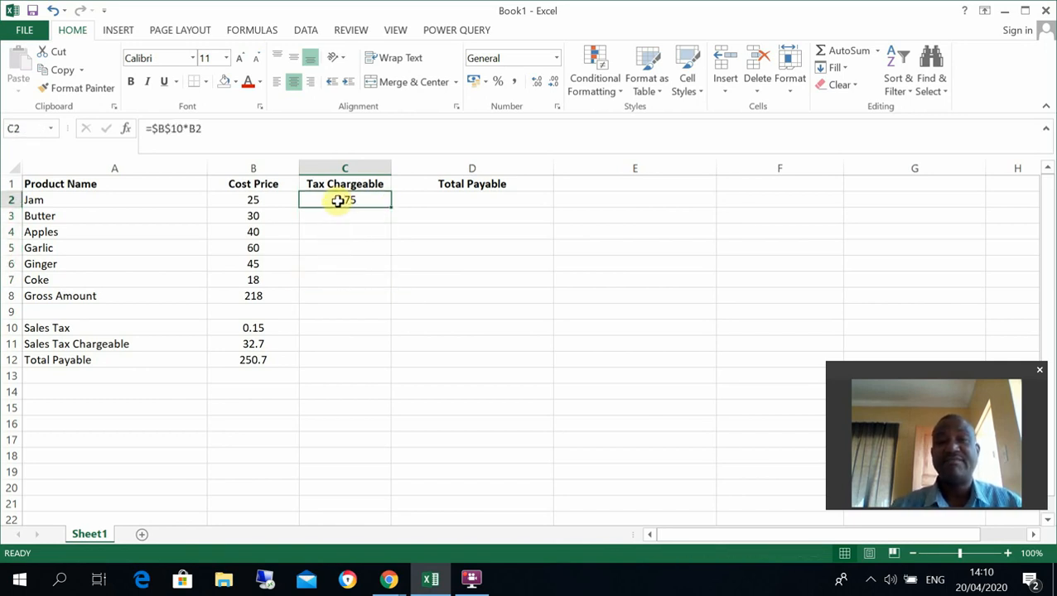
{"action": "double_click", "coordinate": [390, 208]}
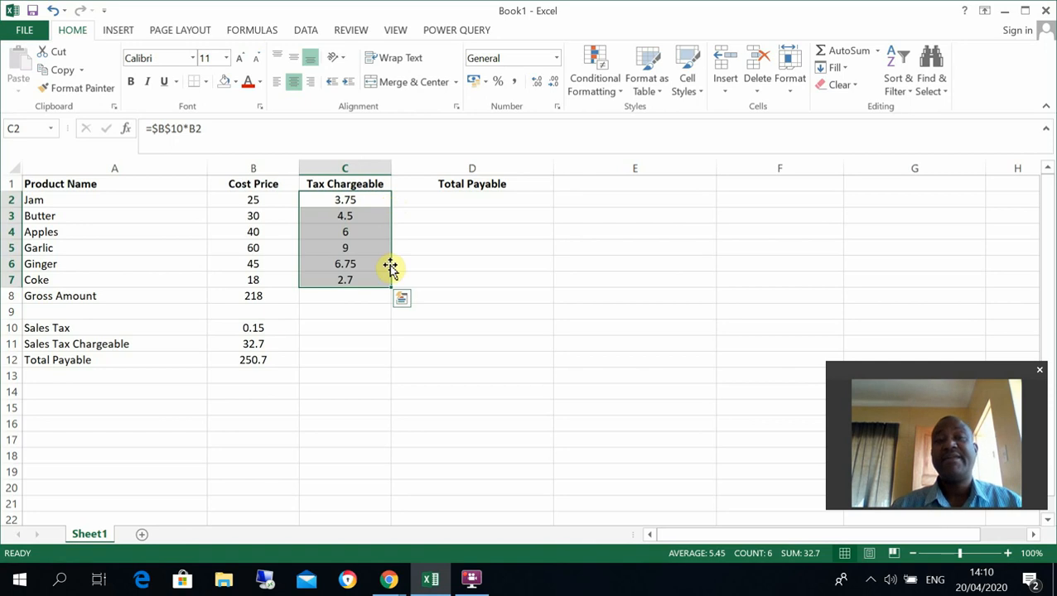
{"action": "left_click", "coordinate": [356, 296]}
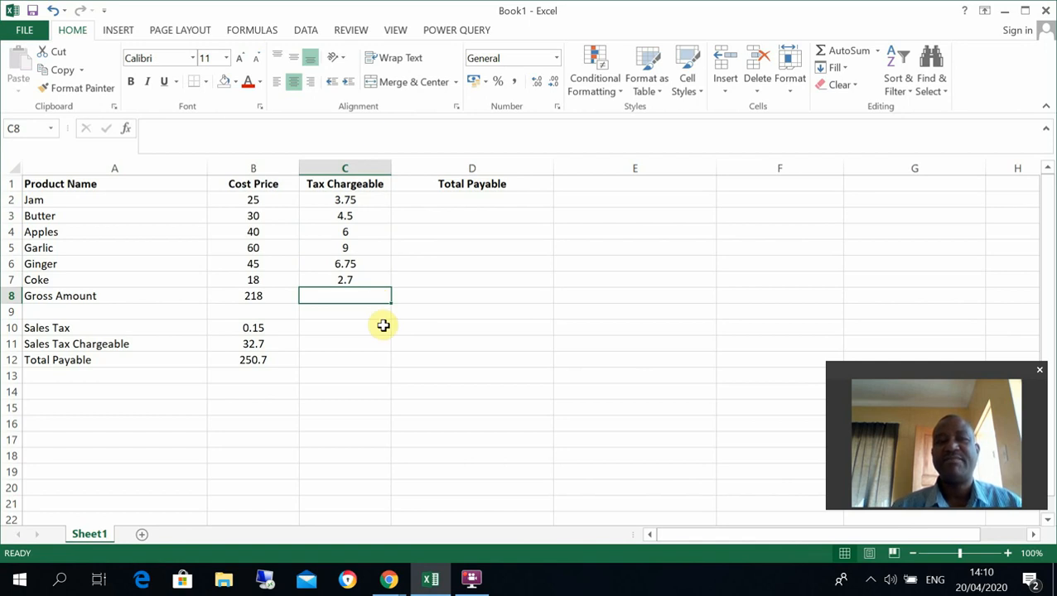
- Calculate the total payable for Jam in cell D2 with =SUM(B2:C2), adding its cost price and tax chargeable
{"action": "left_click", "coordinate": [478, 297]}
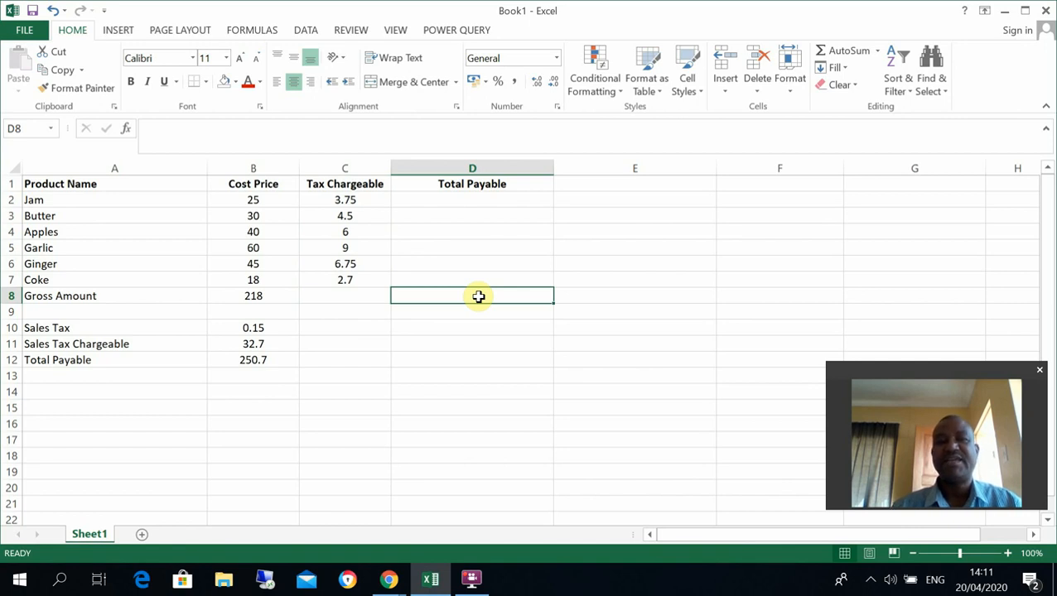
{"action": "left_click", "coordinate": [466, 202]}
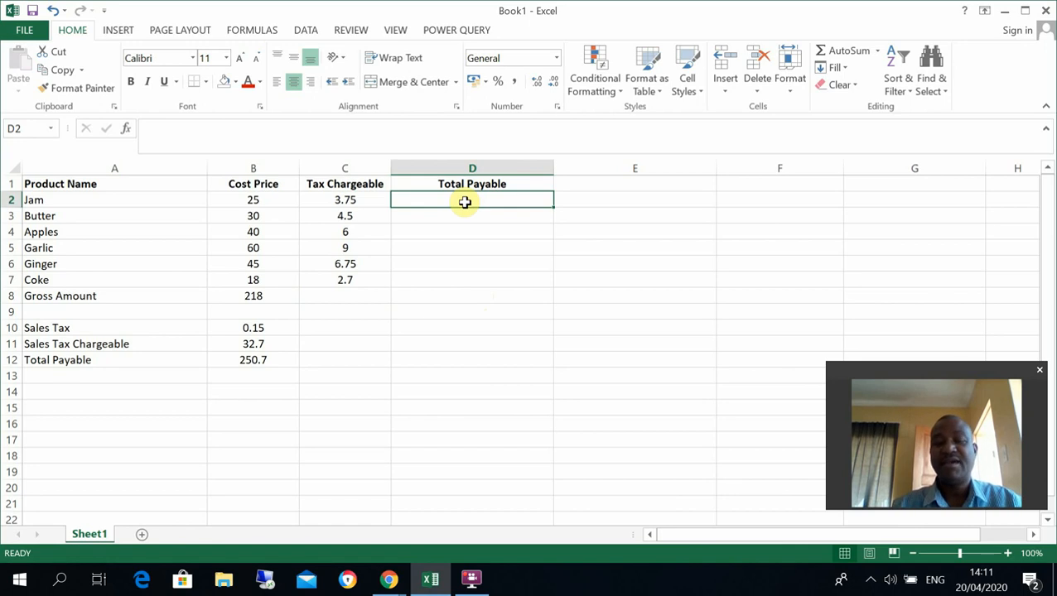
{"action": "type", "text": "=sum"}
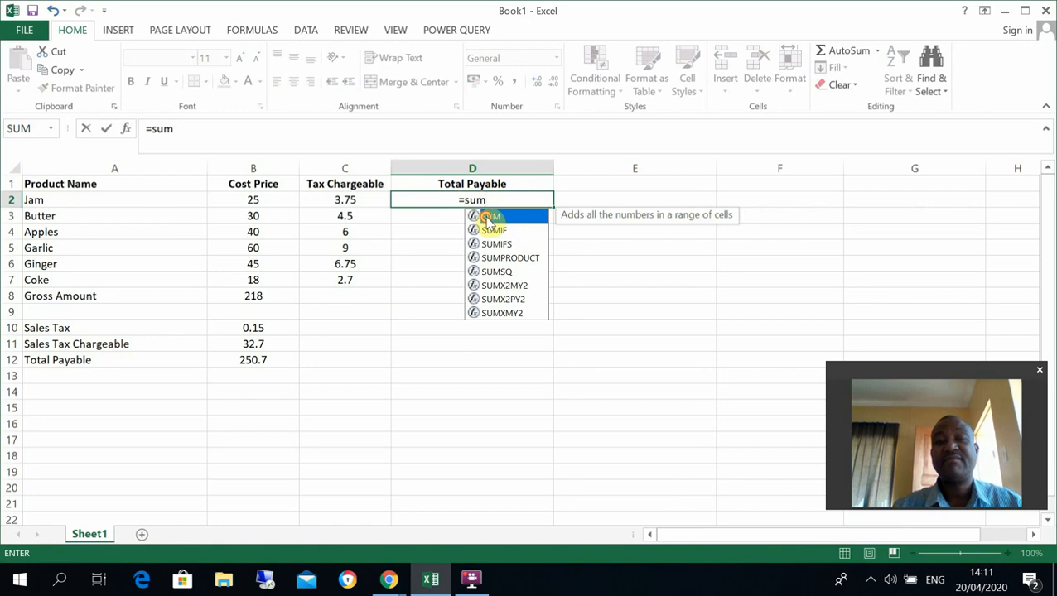
{"action": "double_click", "coordinate": [485, 219]}
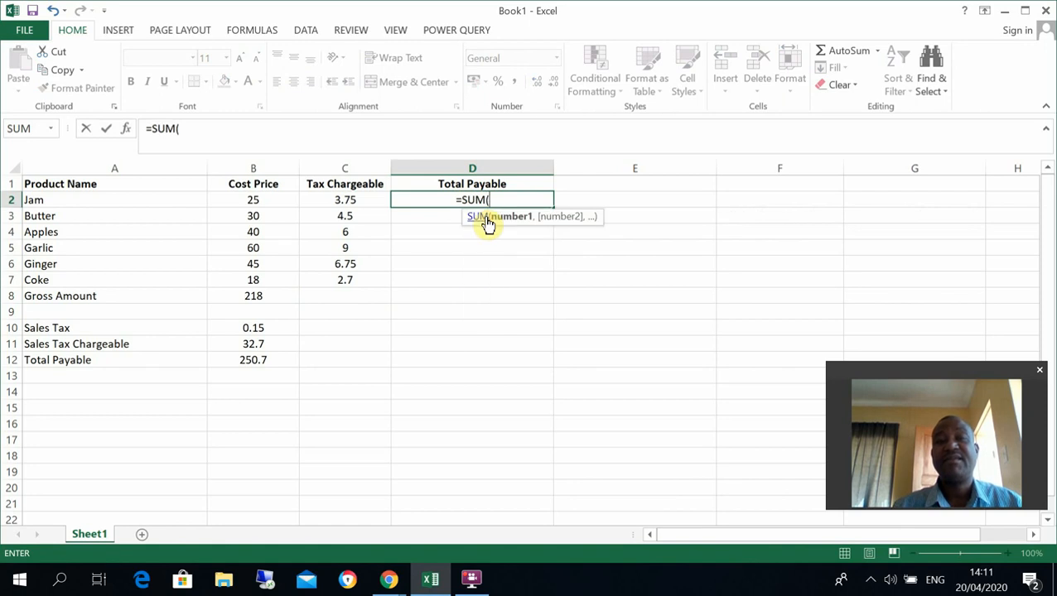
{"action": "left_click", "coordinate": [265, 207]}
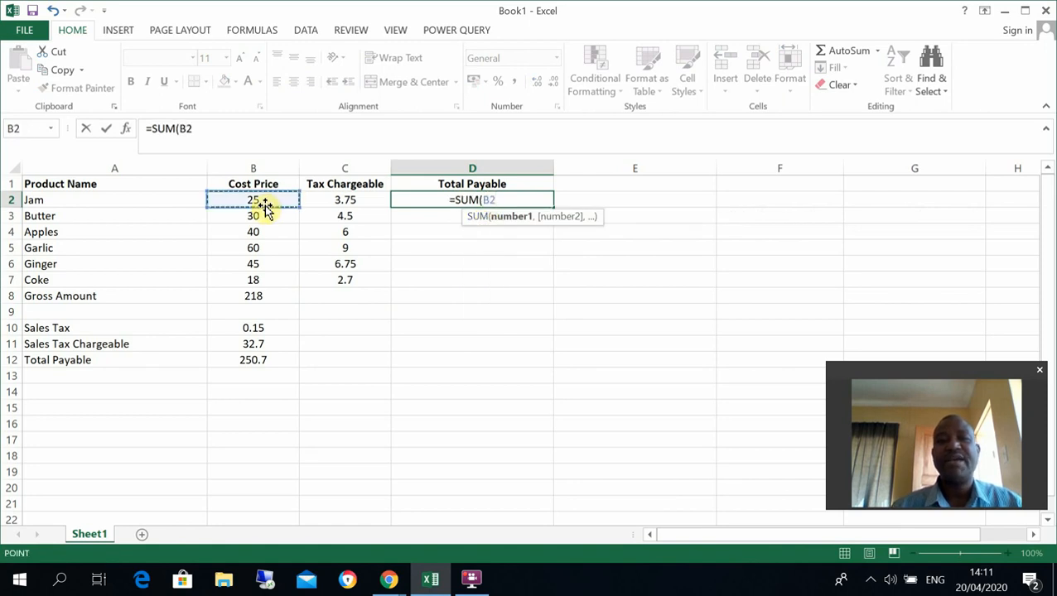
{"action": "key", "text": "F8"}
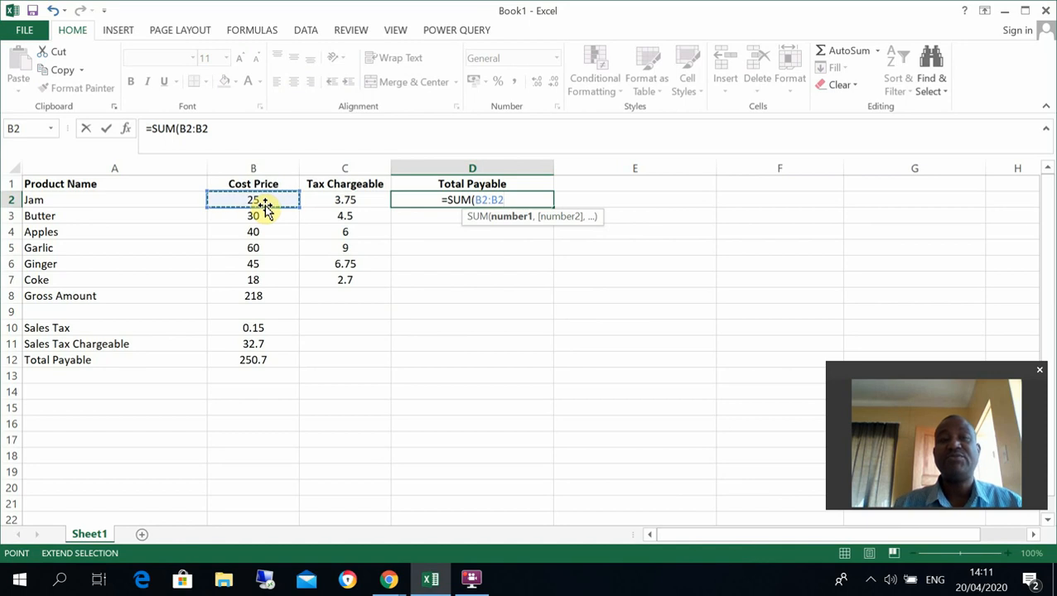
{"action": "left_click", "coordinate": [359, 202]}
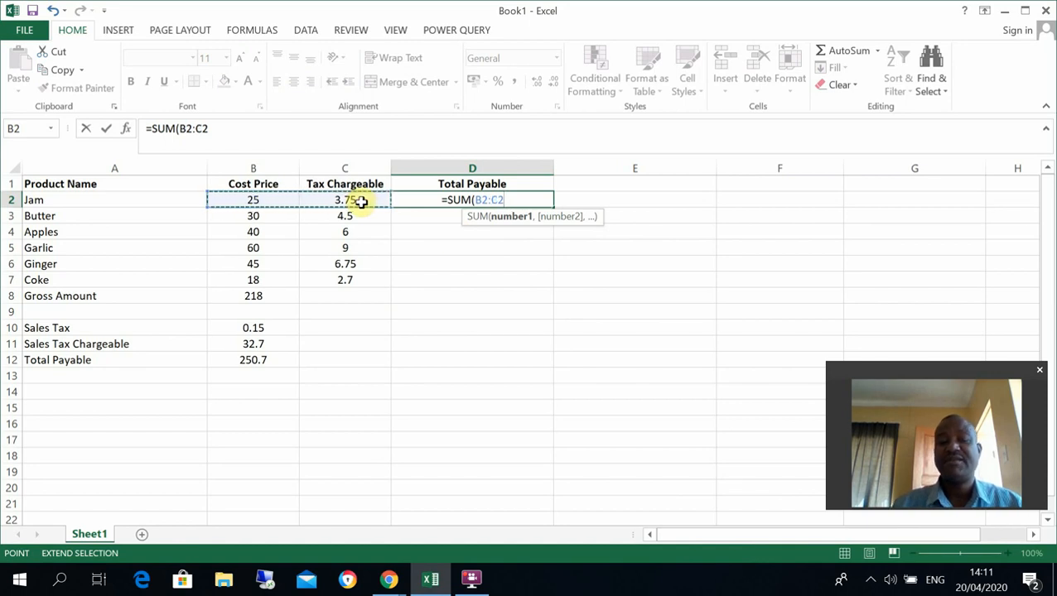
{"action": "type", "text": ")"}
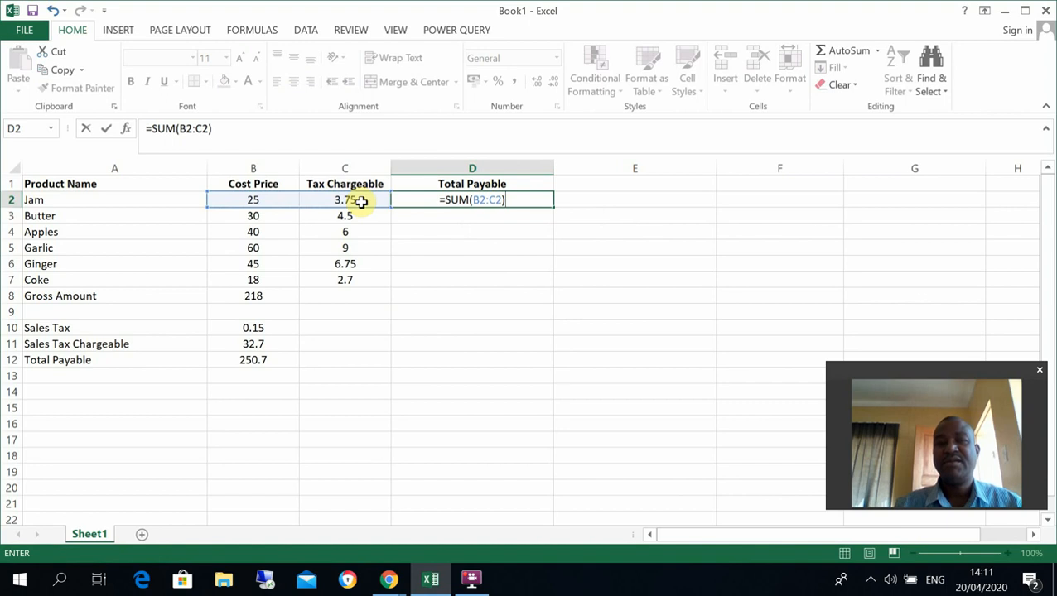
{"action": "key", "text": "Return"}
- Fill the Jam total formula from D2 down through D7, and copy the Gross Amount sum in B8 across to D8
{"action": "left_click", "coordinate": [471, 199]}
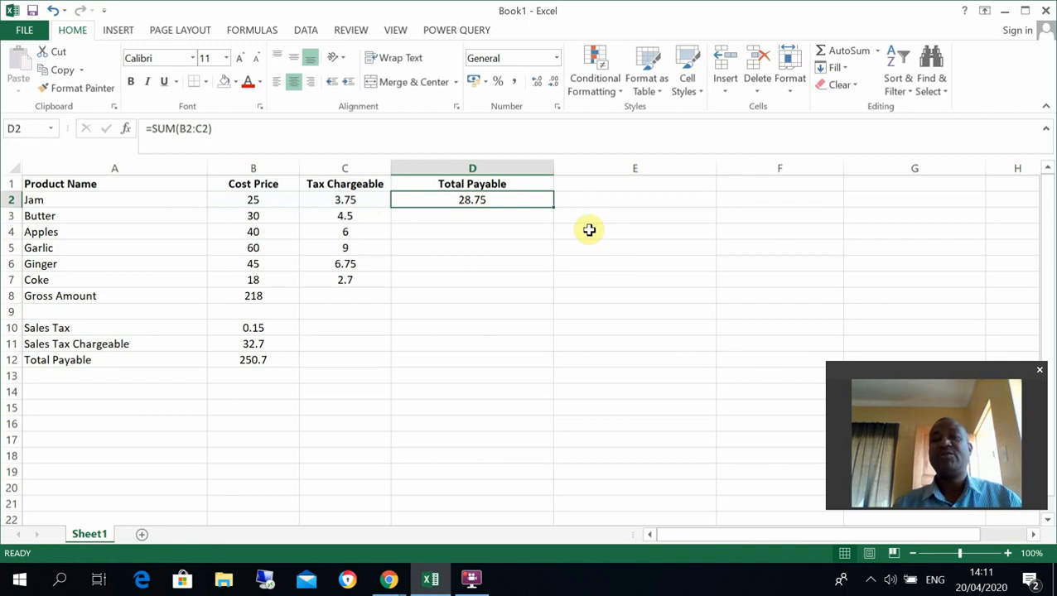
{"action": "double_click", "coordinate": [553, 206]}
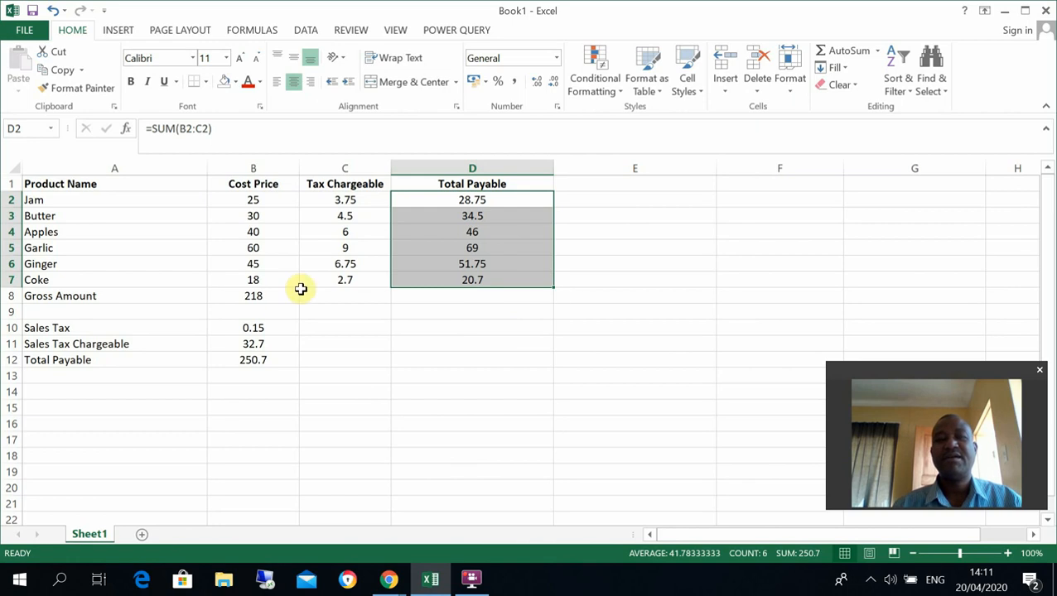
{"action": "left_click", "coordinate": [247, 298]}
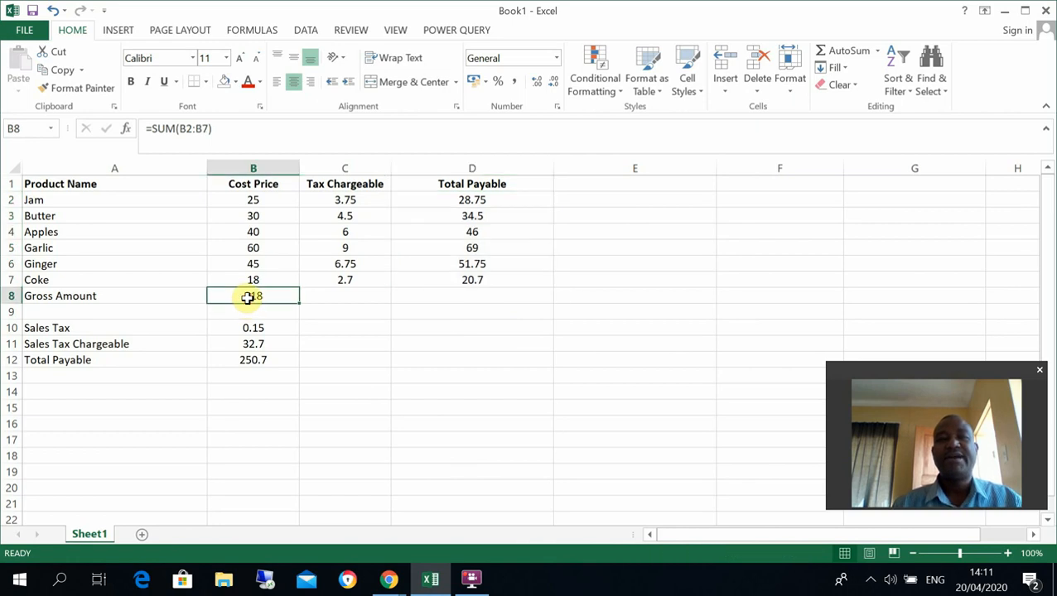
{"action": "left_click_drag", "start_coordinate": [299, 300], "coordinate": [489, 298]}
- Highlight the Tax Chargeable sum in C8 and the Sales Tax Chargeable amount in B11 with a yellow fill
{"action": "left_click", "coordinate": [362, 294]}
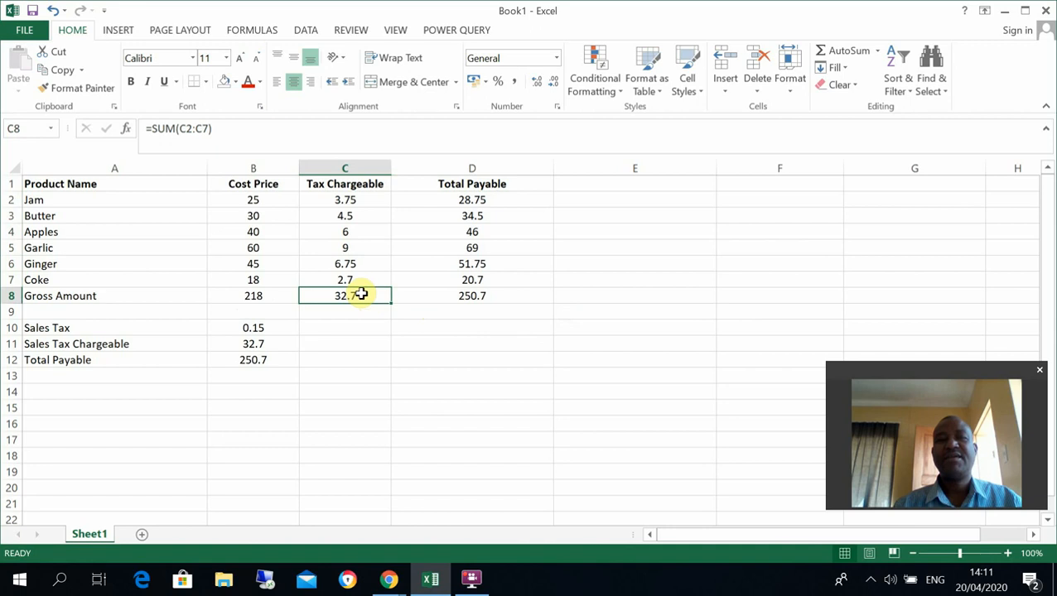
{"action": "left_click", "coordinate": [236, 82]}
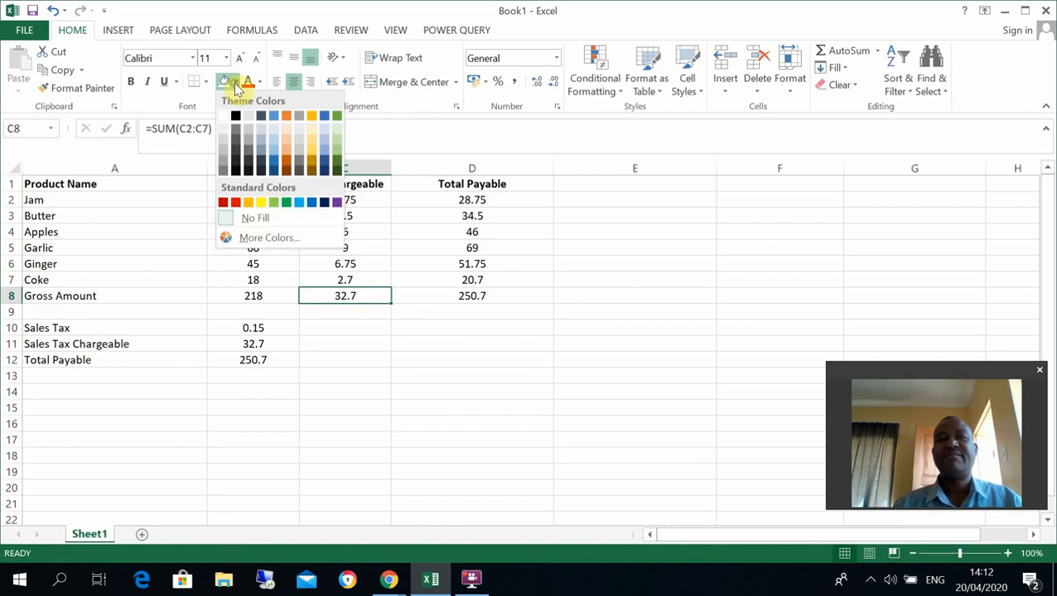
{"action": "left_click", "coordinate": [261, 202]}
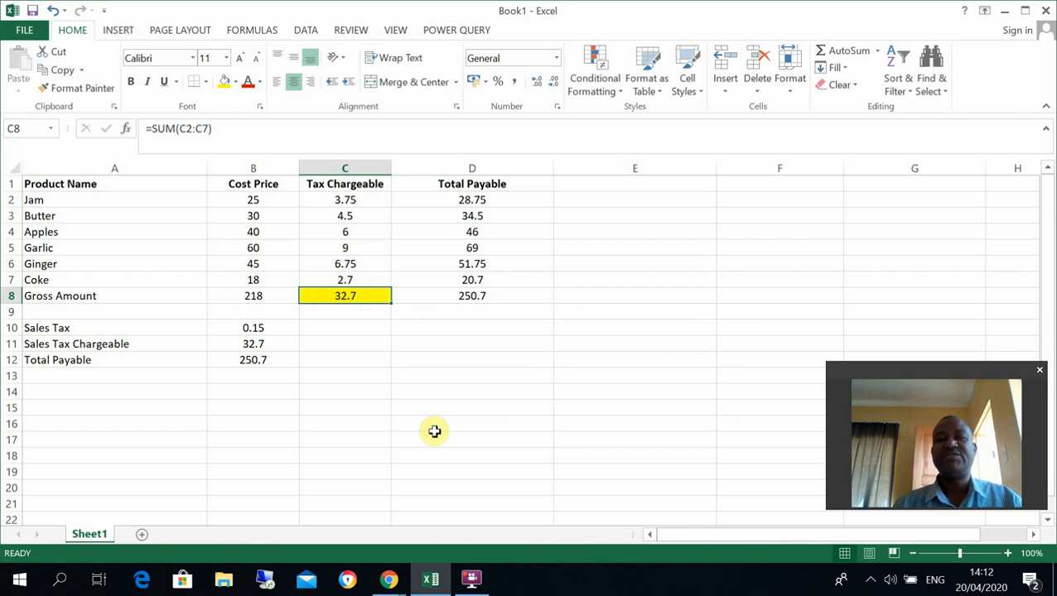
{"action": "left_click", "coordinate": [267, 344]}
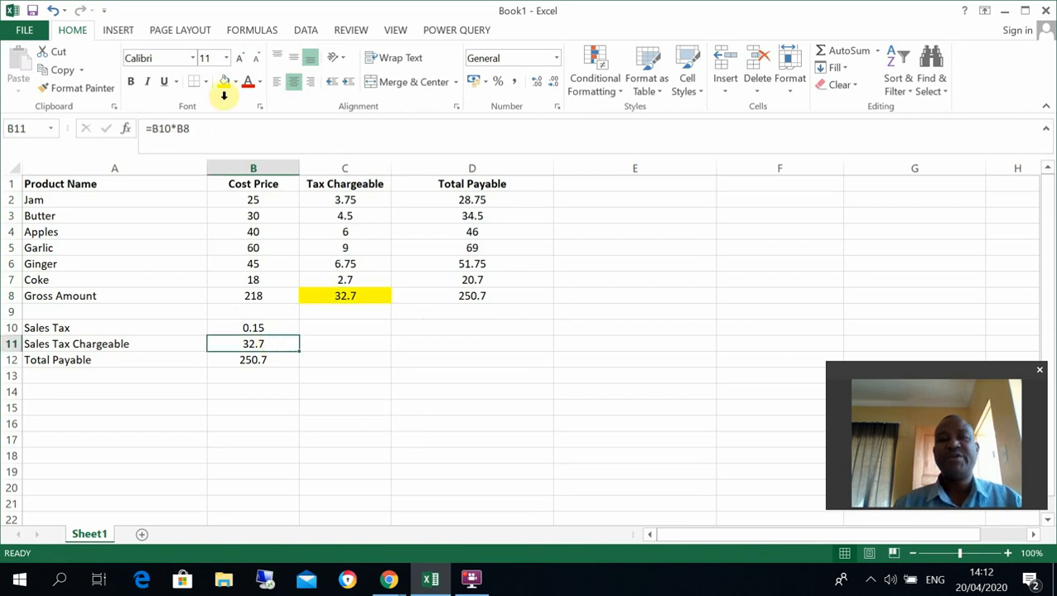
{"action": "left_click", "coordinate": [224, 81]}
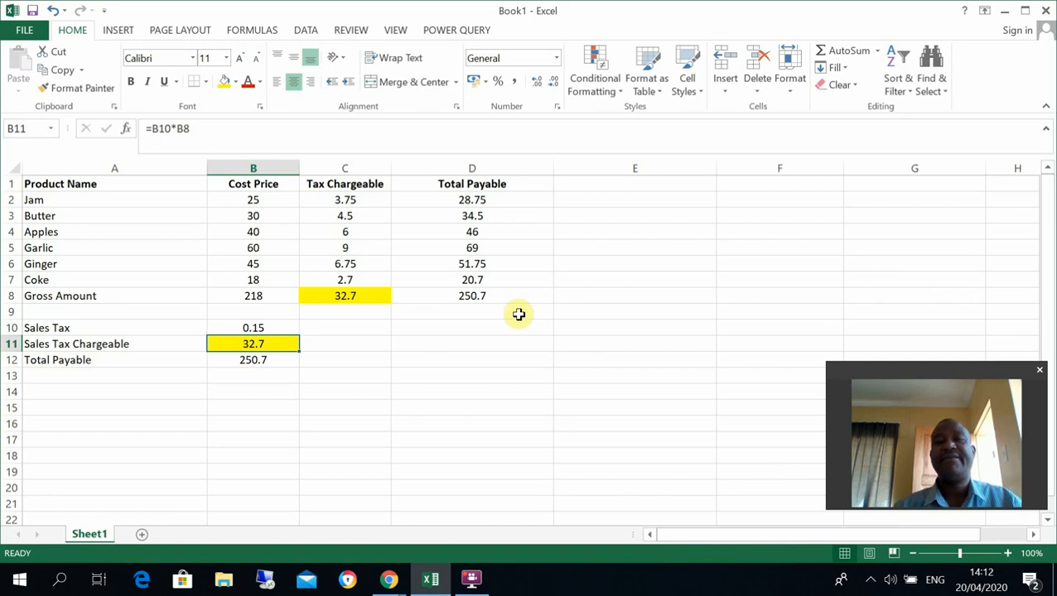
- Highlight the Total Payable sum in D8 and the Total Payable amount in B12 with a green fill
{"action": "left_click", "coordinate": [473, 298]}
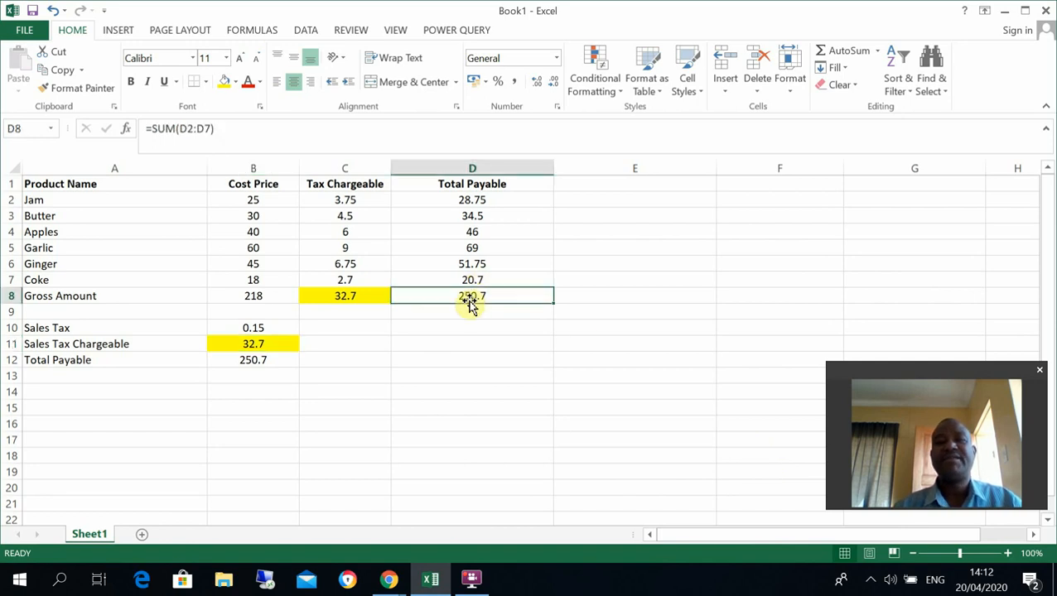
{"action": "left_click", "coordinate": [236, 82]}
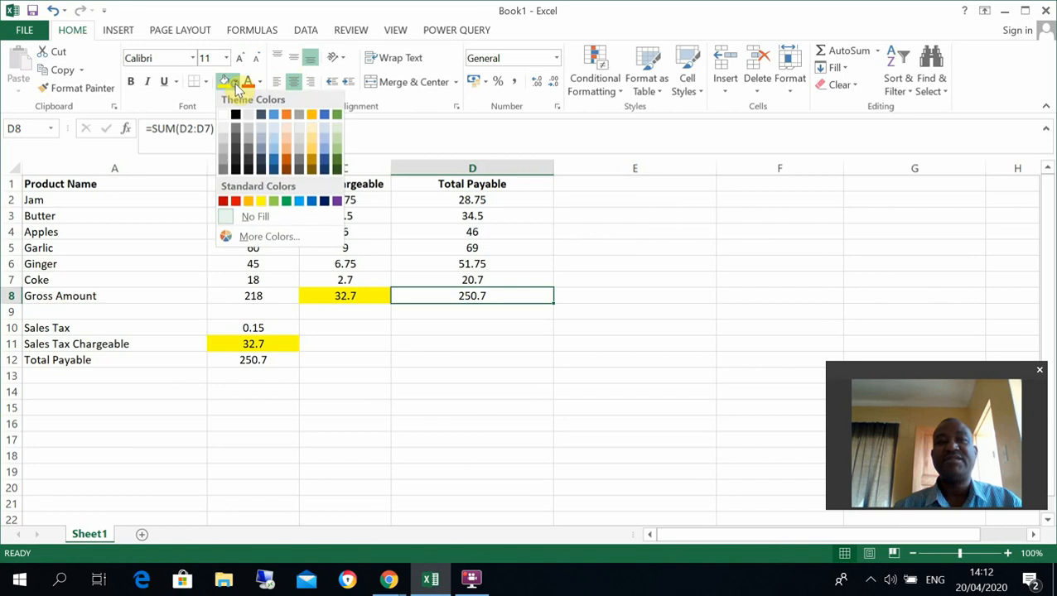
{"action": "left_click", "coordinate": [335, 118]}
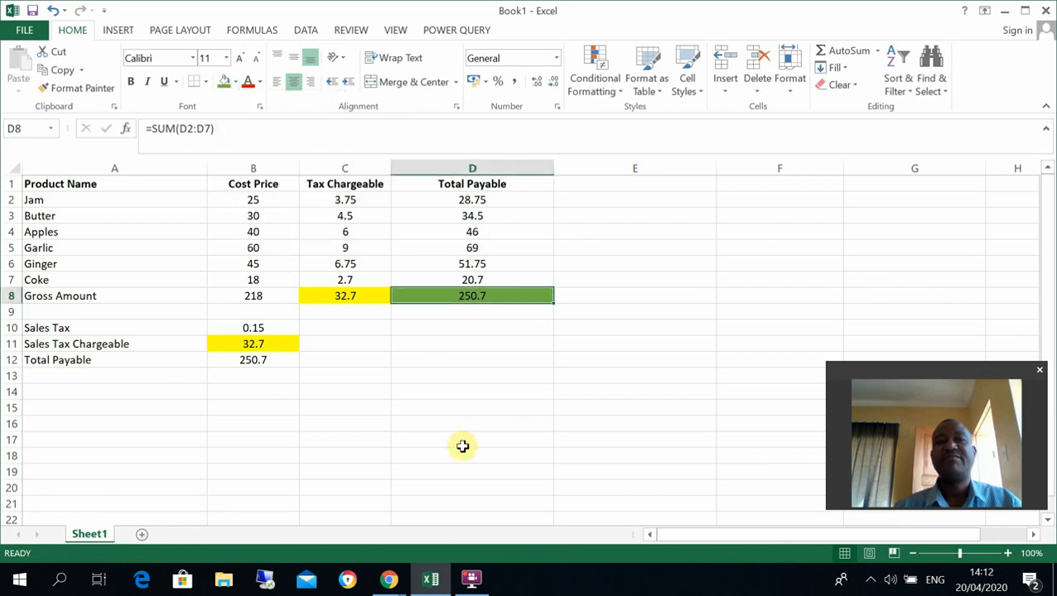
{"action": "left_click", "coordinate": [258, 365]}
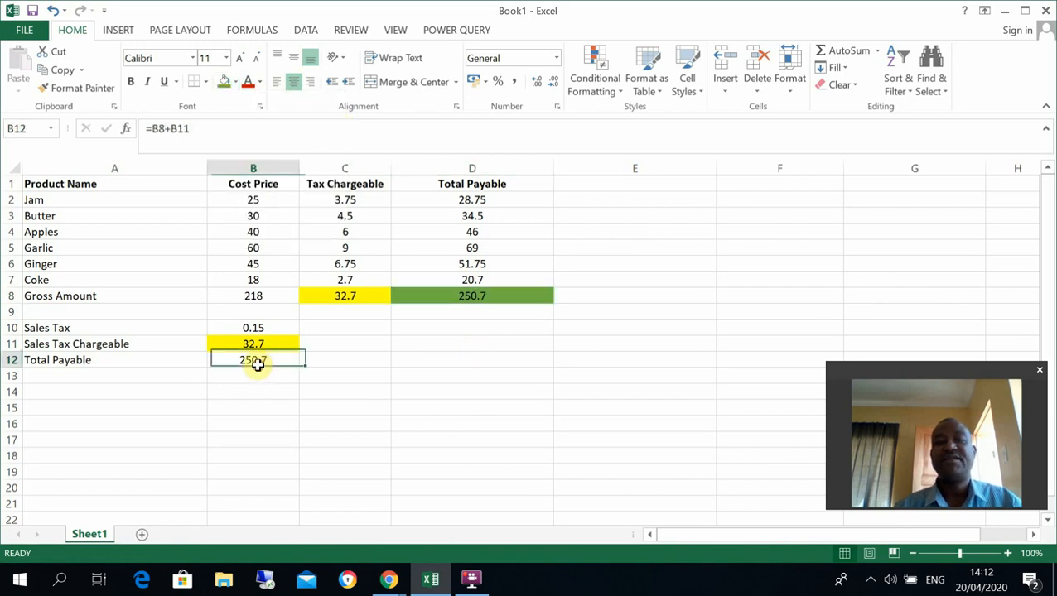
{"action": "left_click", "coordinate": [224, 81]}
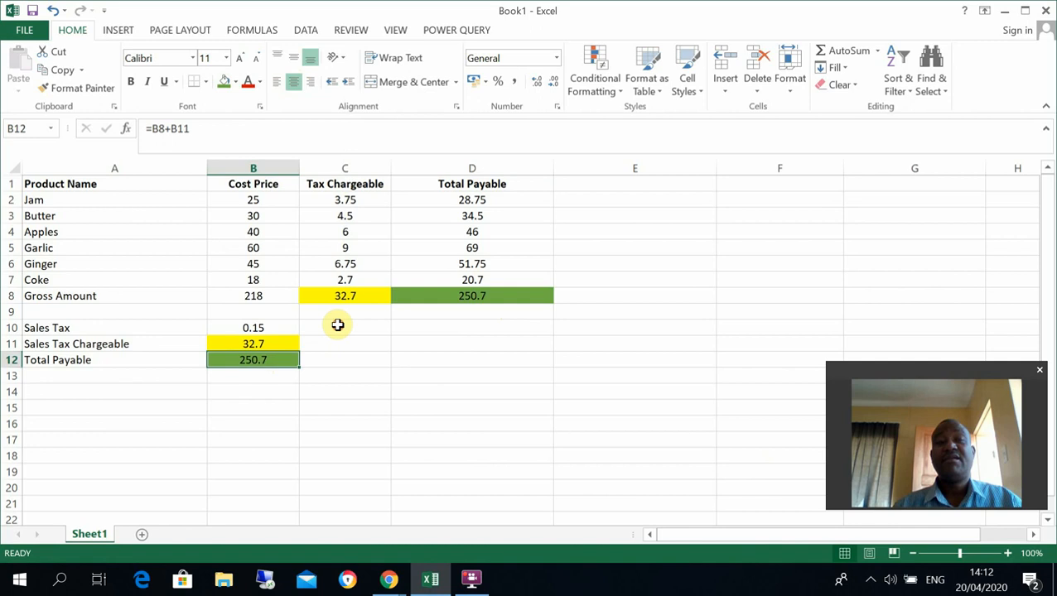
{"action": "left_click", "coordinate": [337, 326]}
{"action": "left_click", "coordinate": [273, 296]}
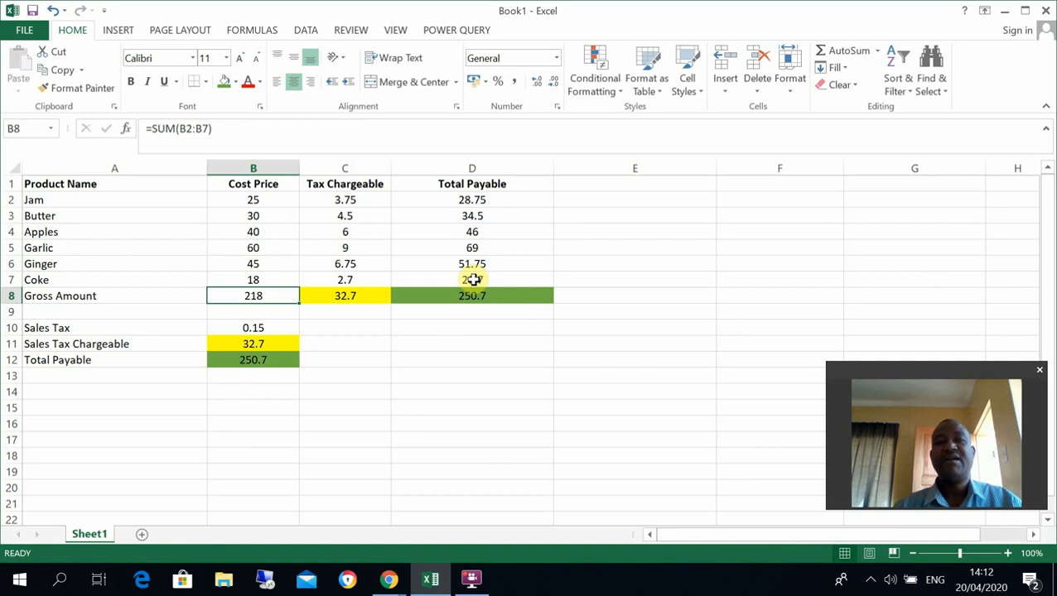
{"action": "left_click", "coordinate": [352, 201]}
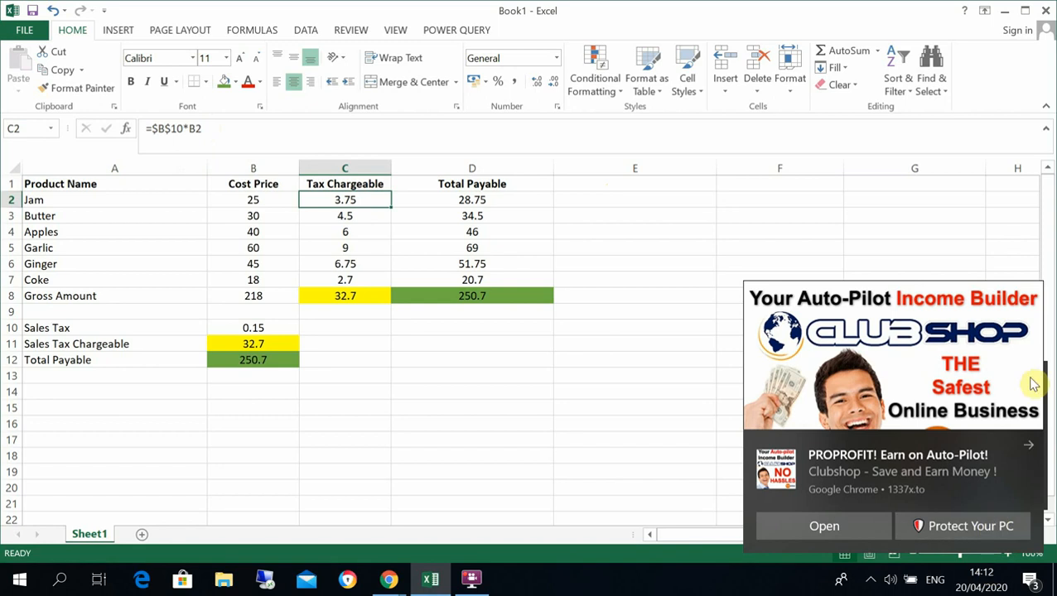
- Dismiss the advertisement notification and enter the row label "Average Tax Payable" in cell A9
{"action": "left_click", "coordinate": [1030, 447]}
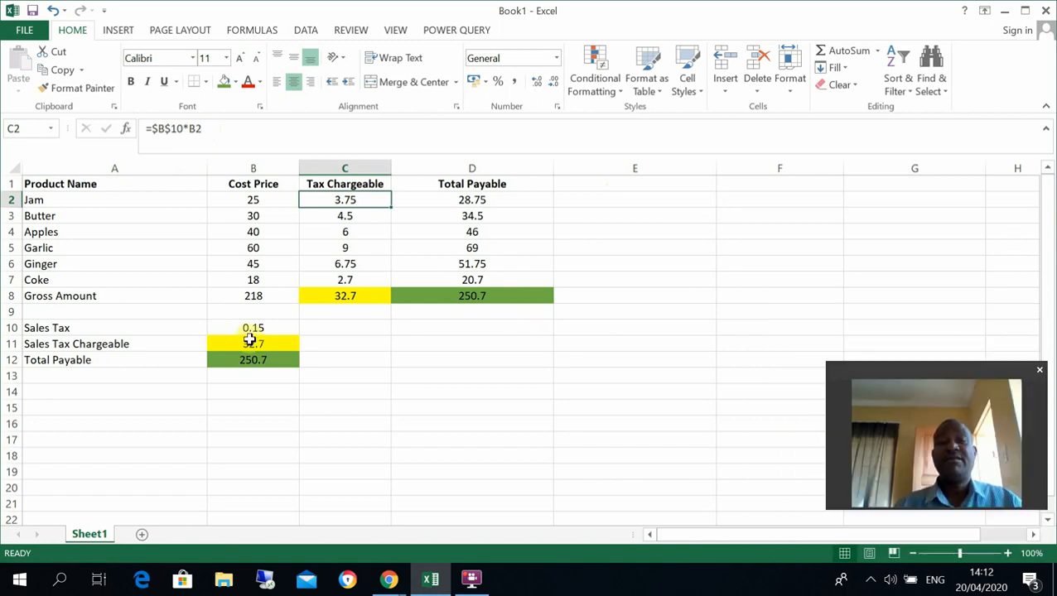
{"action": "left_click", "coordinate": [98, 313]}
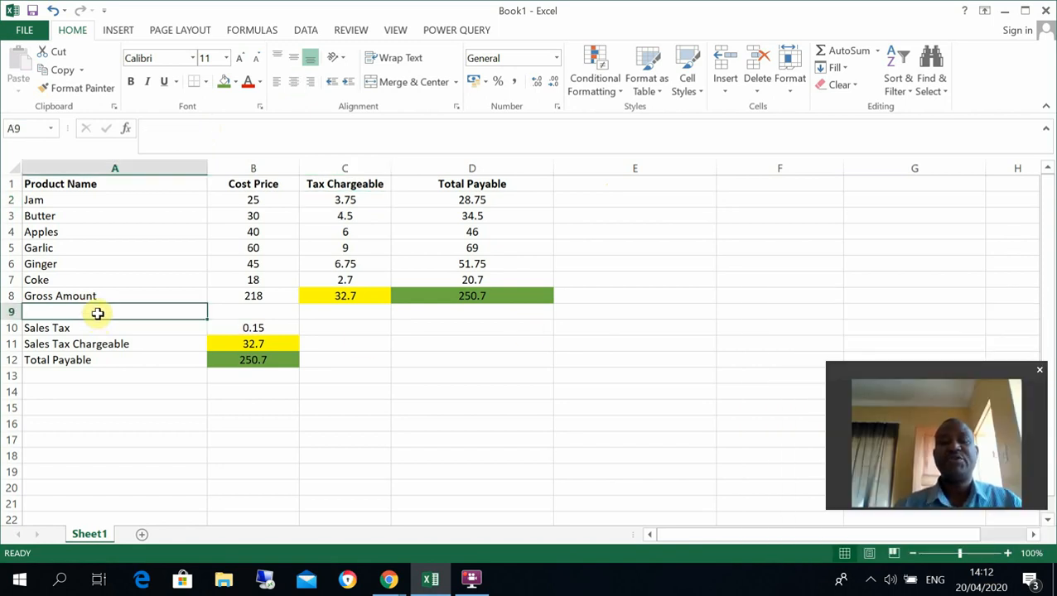
{"action": "type", "text": "Avera"}
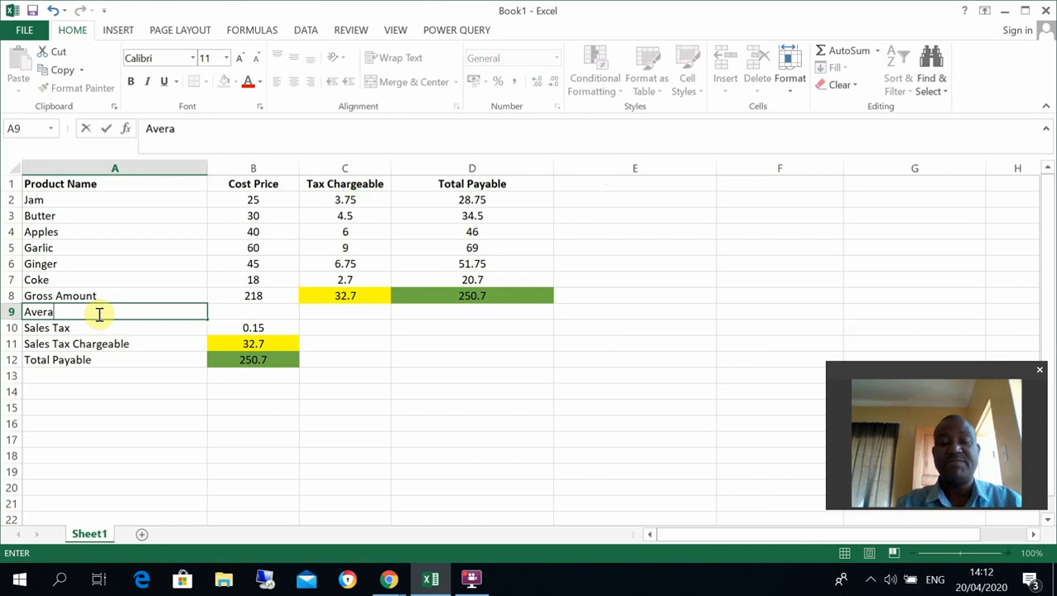
{"action": "type", "text": "ge Ta"}
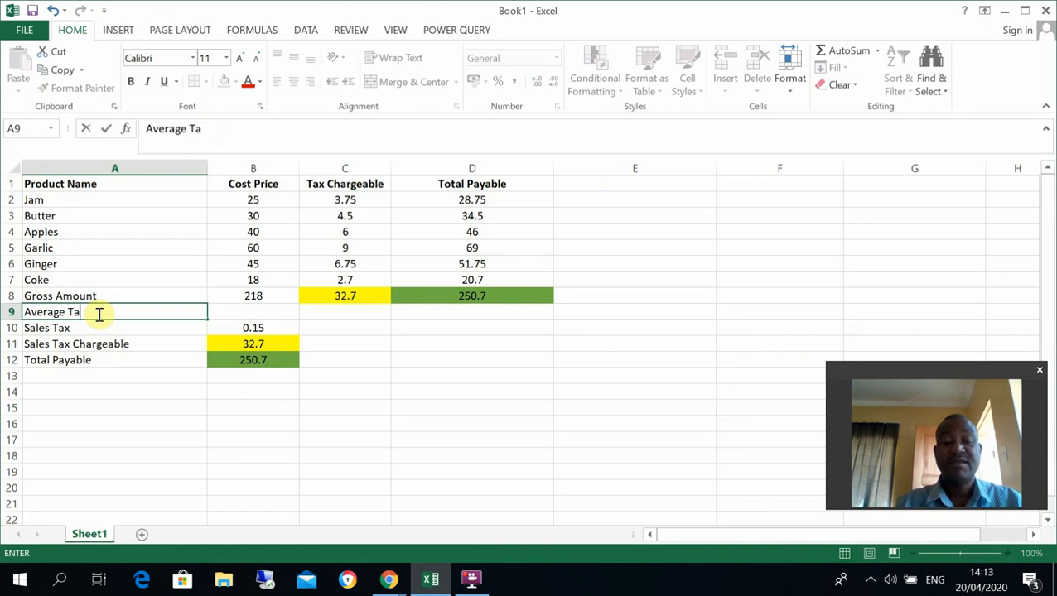
{"action": "type", "text": "x"}
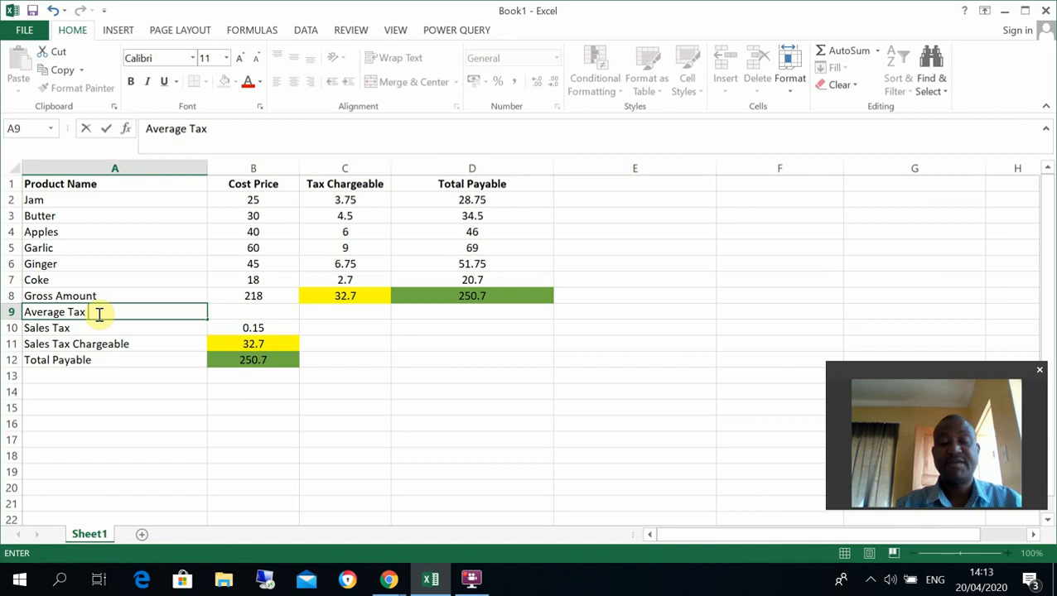
{"action": "type", "text": " Payable"}
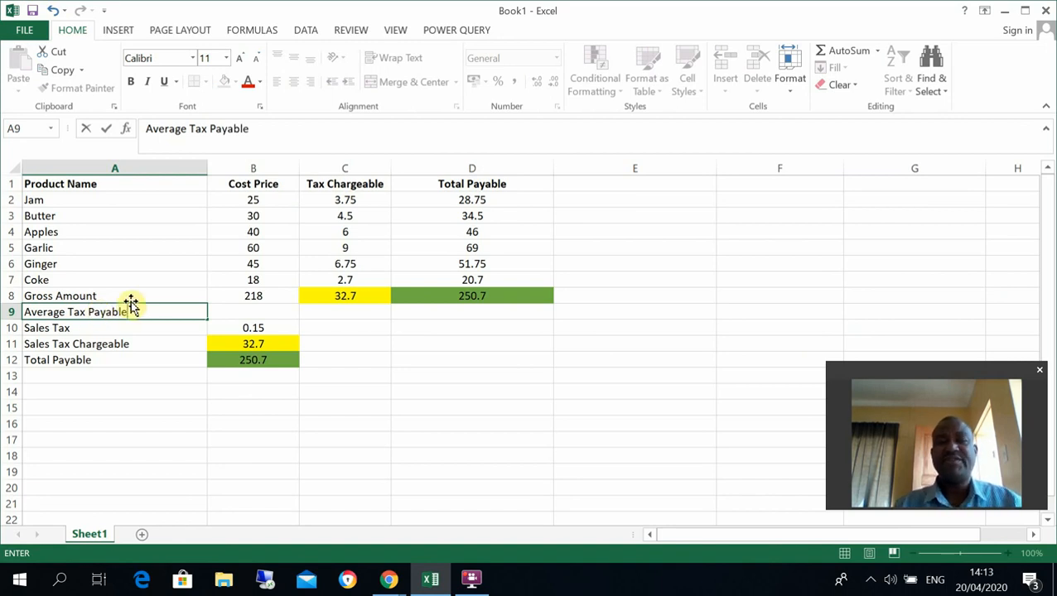
- Calculate the average tax in cell C9 with the formula =AVERAGE(C2:C7)
{"action": "left_click", "coordinate": [332, 318]}
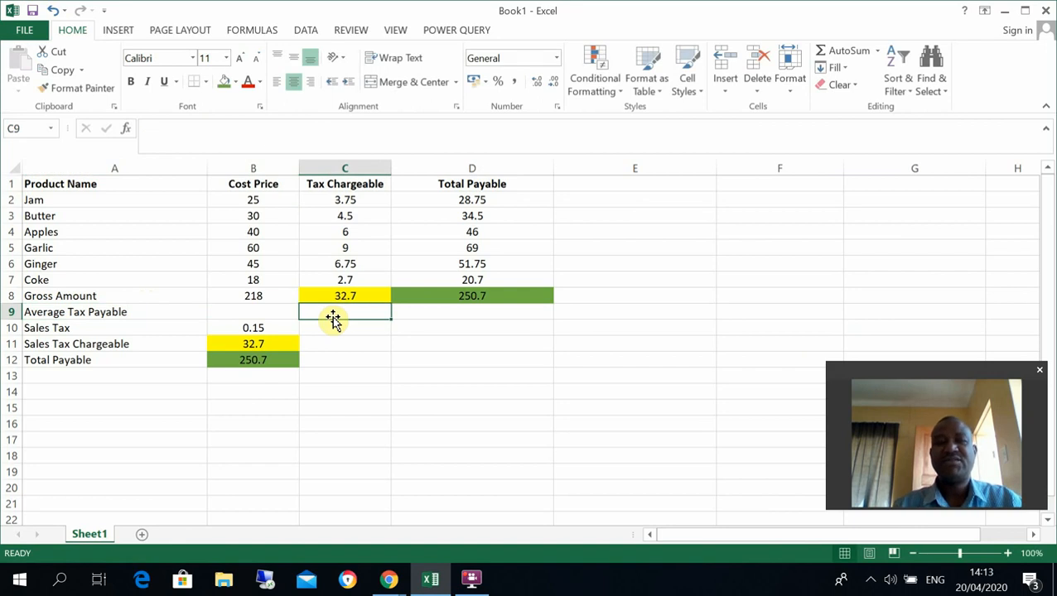
{"action": "type", "text": "="}
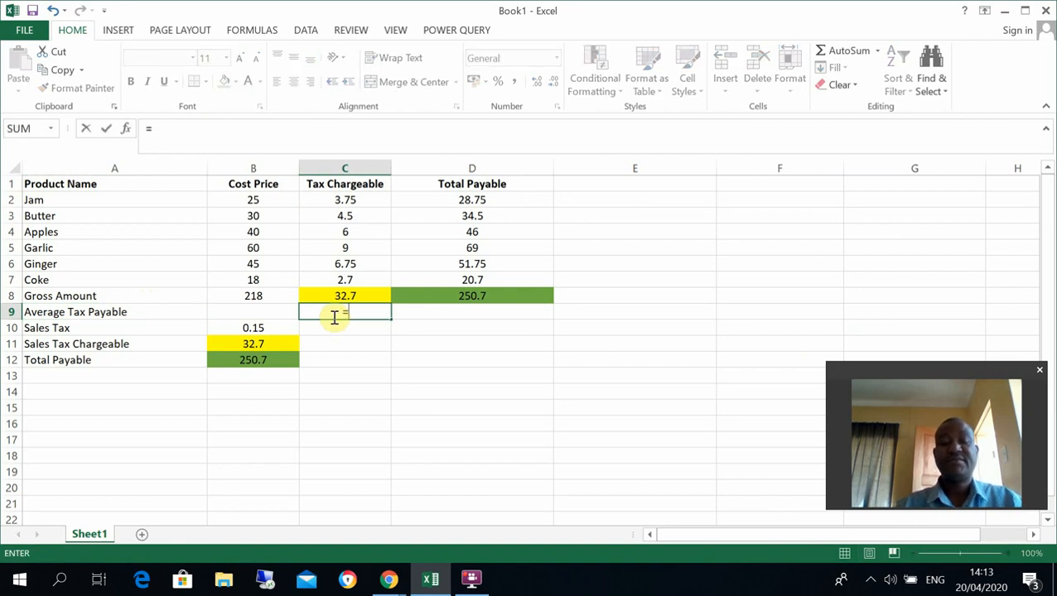
{"action": "type", "text": "ave"}
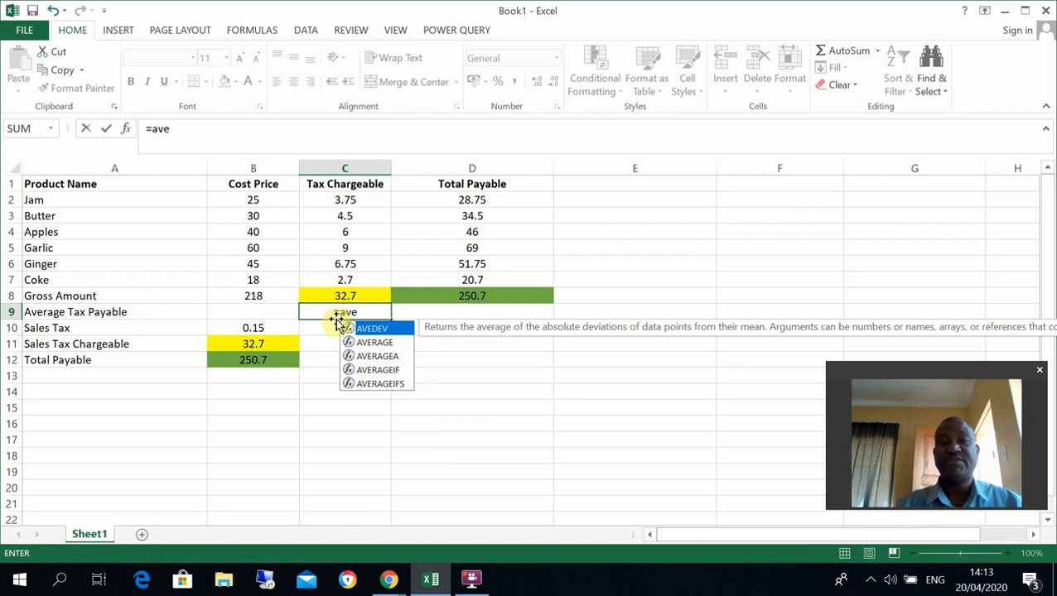
{"action": "double_click", "coordinate": [380, 341]}
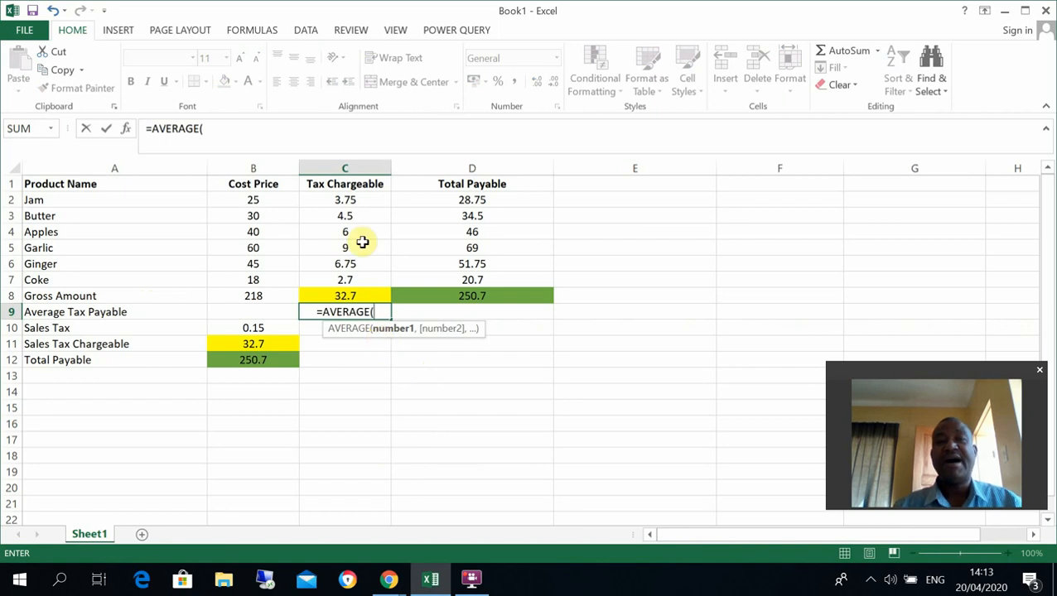
{"action": "left_click", "coordinate": [347, 200]}
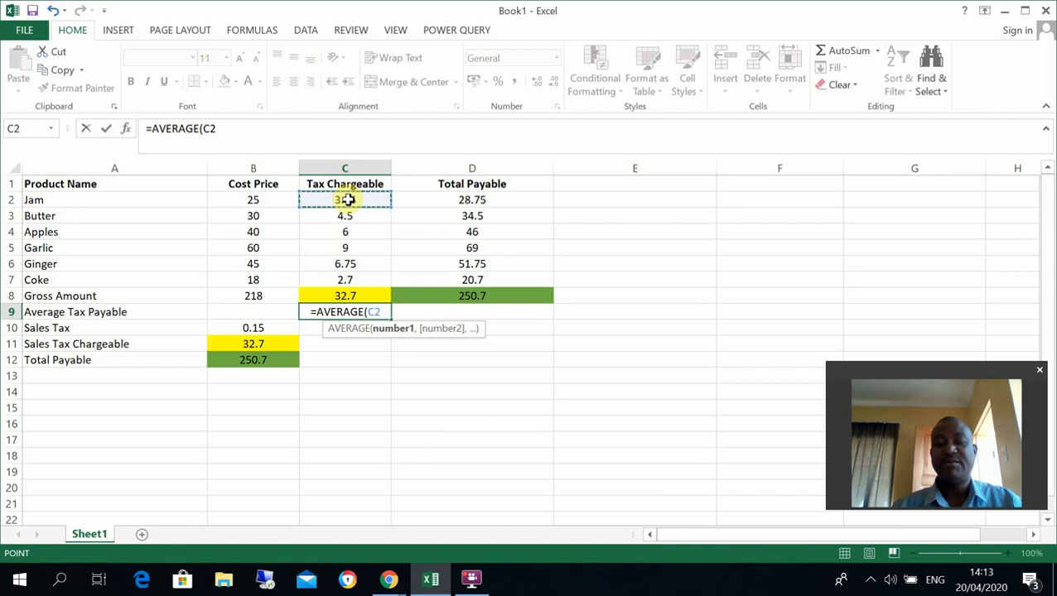
{"action": "key", "text": "shift+Down"}
{"action": "key", "text": "shift+Down"}
{"action": "key", "text": "shift+Down"}
{"action": "key", "text": "shift+Down"}
{"action": "key", "text": "shift+Down"}
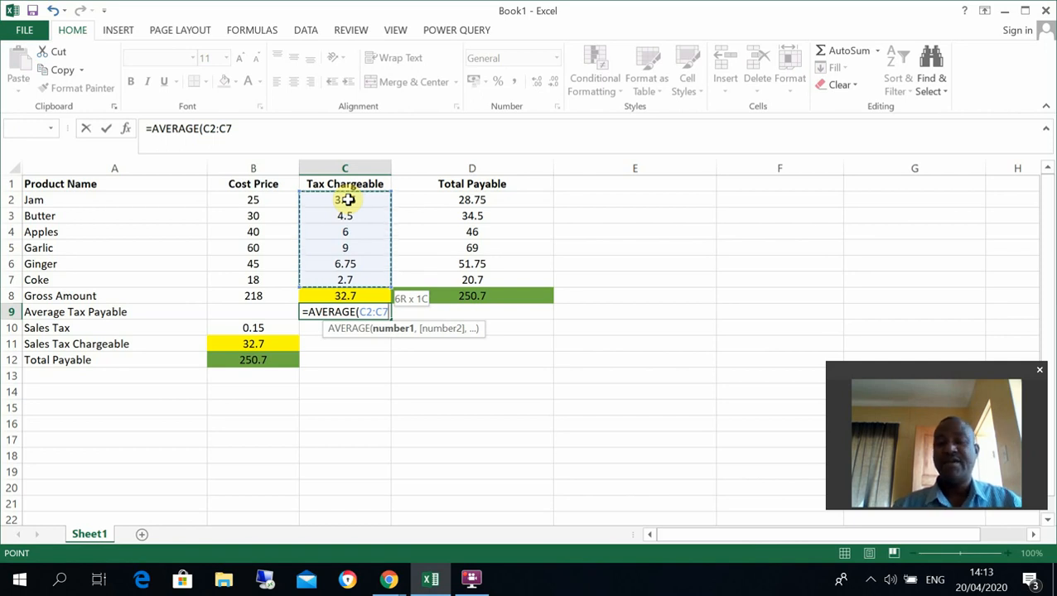
{"action": "type", "text": ")"}
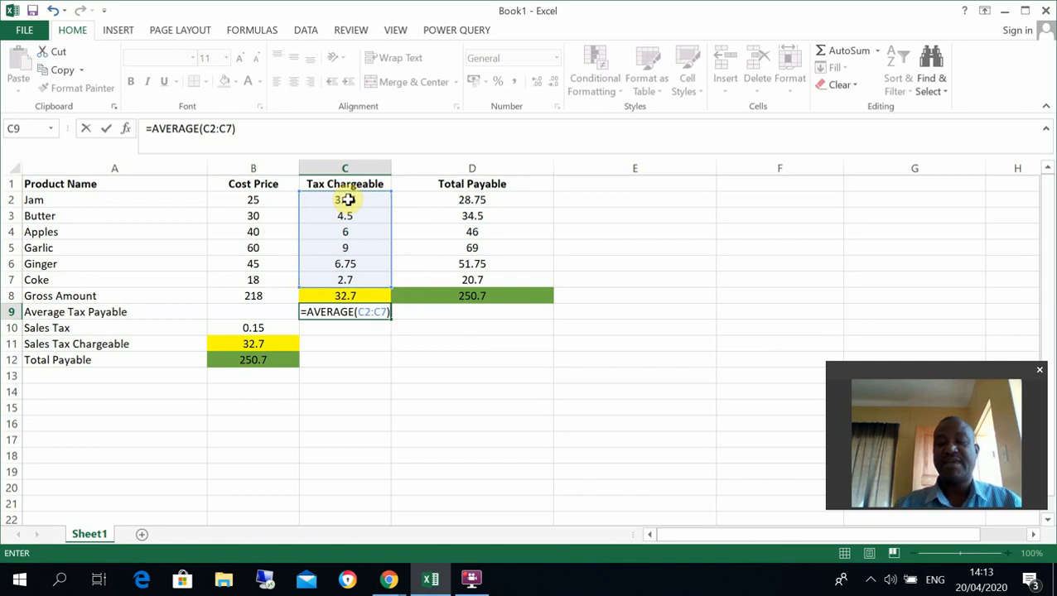
{"action": "key", "text": "Return"}
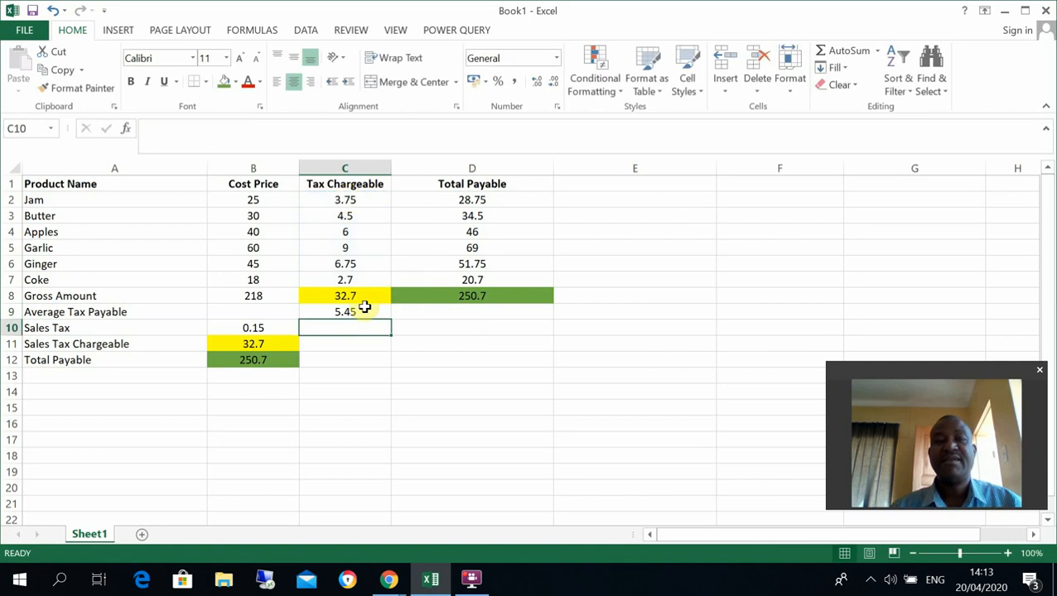
- Copy the average formula from C9 across to D9 and check the formulas in D9, C9 and C8
{"action": "left_click", "coordinate": [364, 312]}
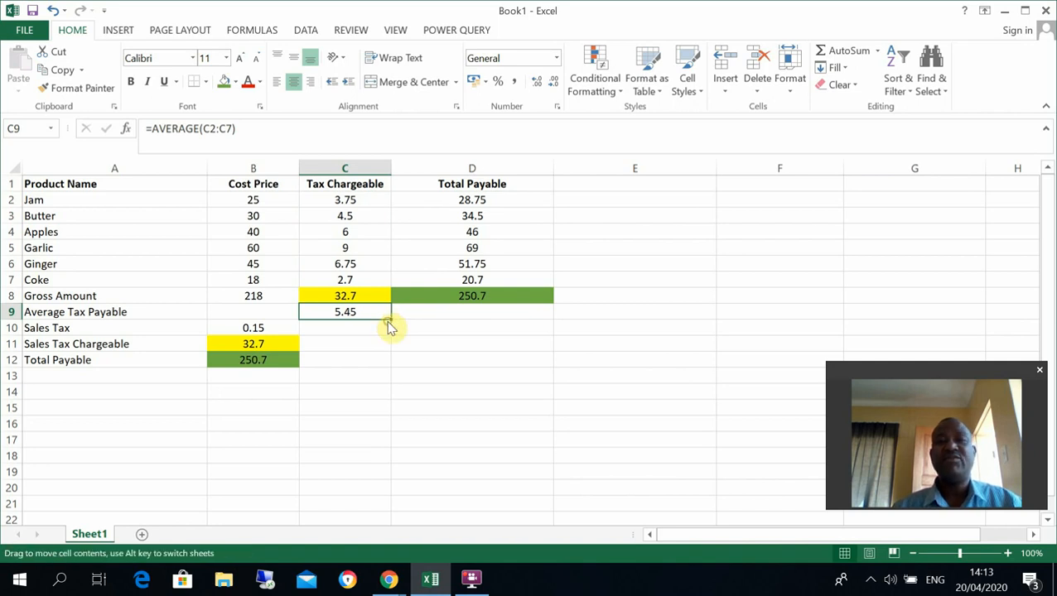
{"action": "left_click_drag", "start_coordinate": [456, 319], "coordinate": [474, 316]}
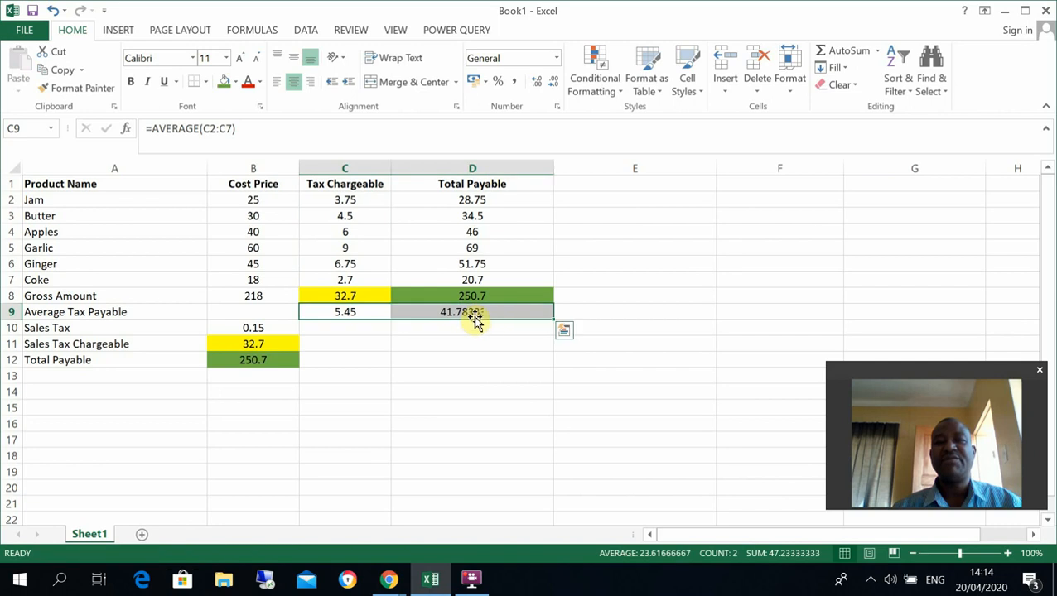
{"action": "left_click", "coordinate": [509, 326]}
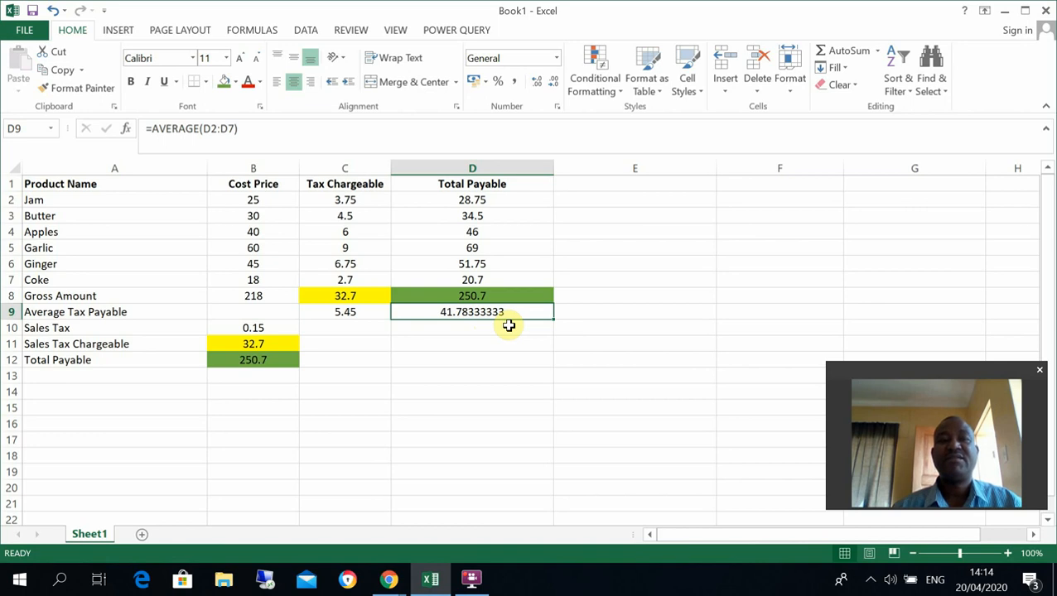
{"action": "left_click", "coordinate": [351, 313]}
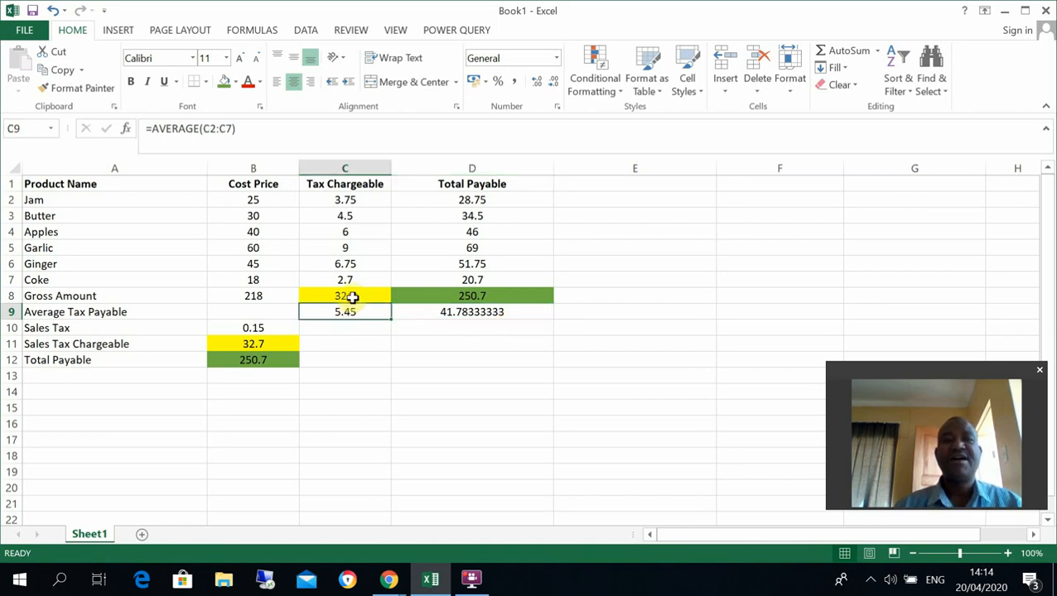
{"action": "left_click", "coordinate": [352, 297]}
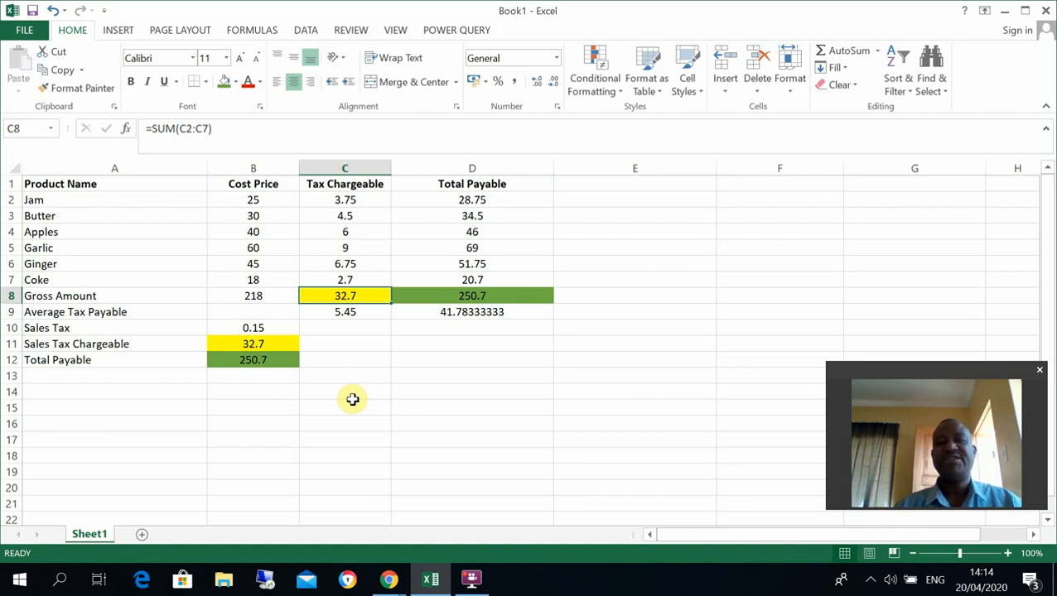
- Select the product names and cost prices with their headings in A1:B7 and open the full list of chart types
{"action": "left_click", "coordinate": [90, 184]}
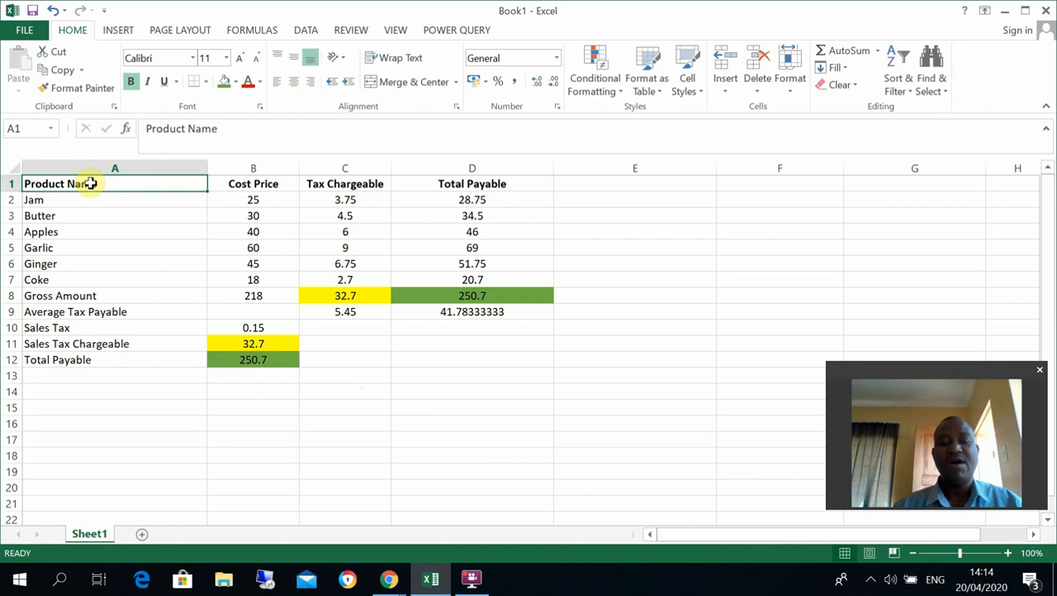
{"action": "left_click", "coordinate": [229, 181], "text": "shift"}
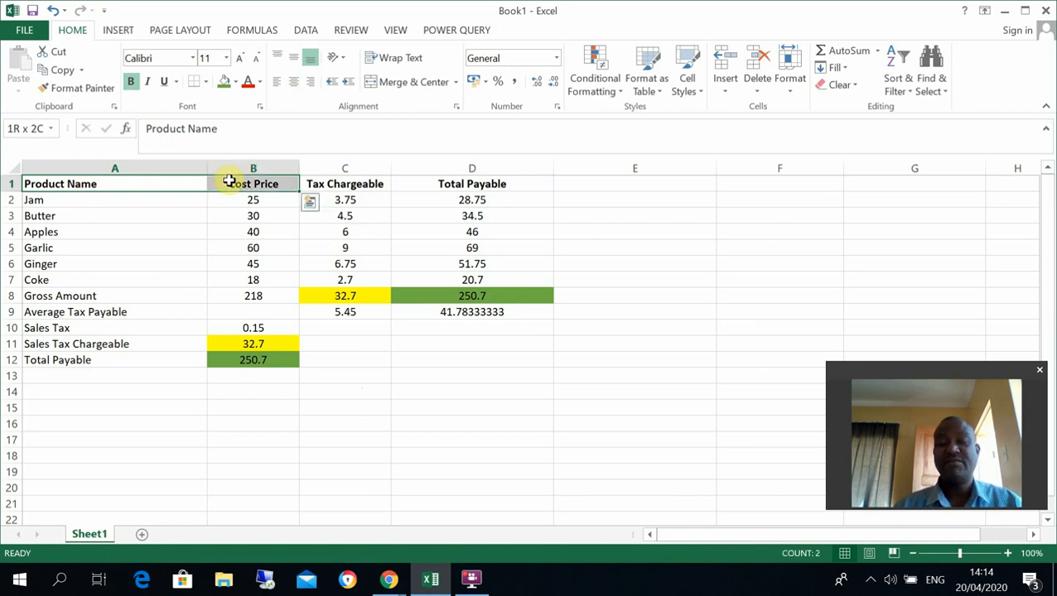
{"action": "key", "text": "shift+Down"}
{"action": "key", "text": "shift+Down"}
{"action": "key", "text": "shift+Down"}
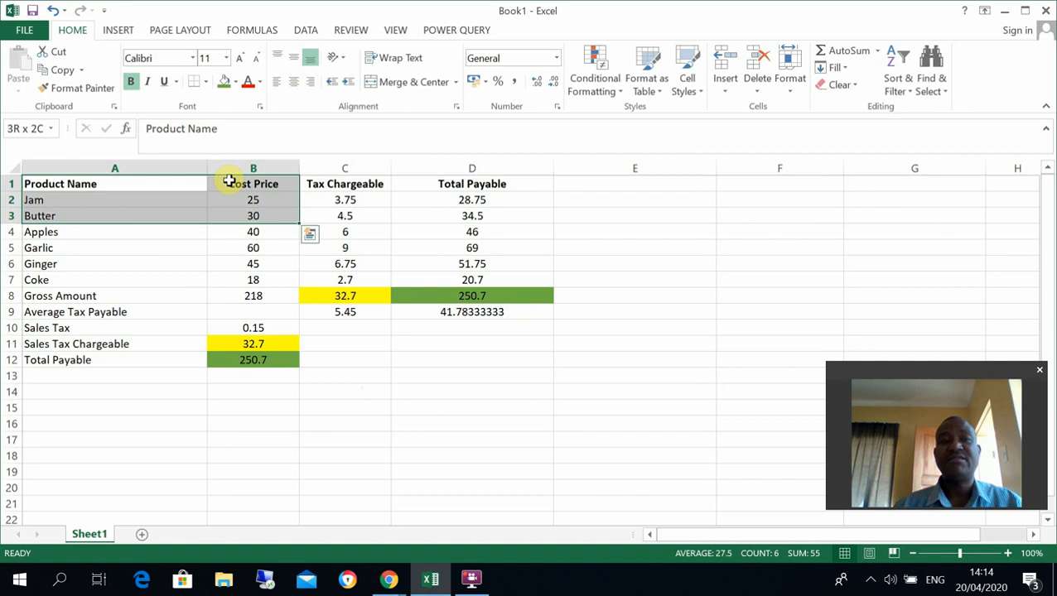
{"action": "key", "text": "shift+Down"}
{"action": "key", "text": "shift+Down"}
{"action": "key", "text": "shift+Down"}
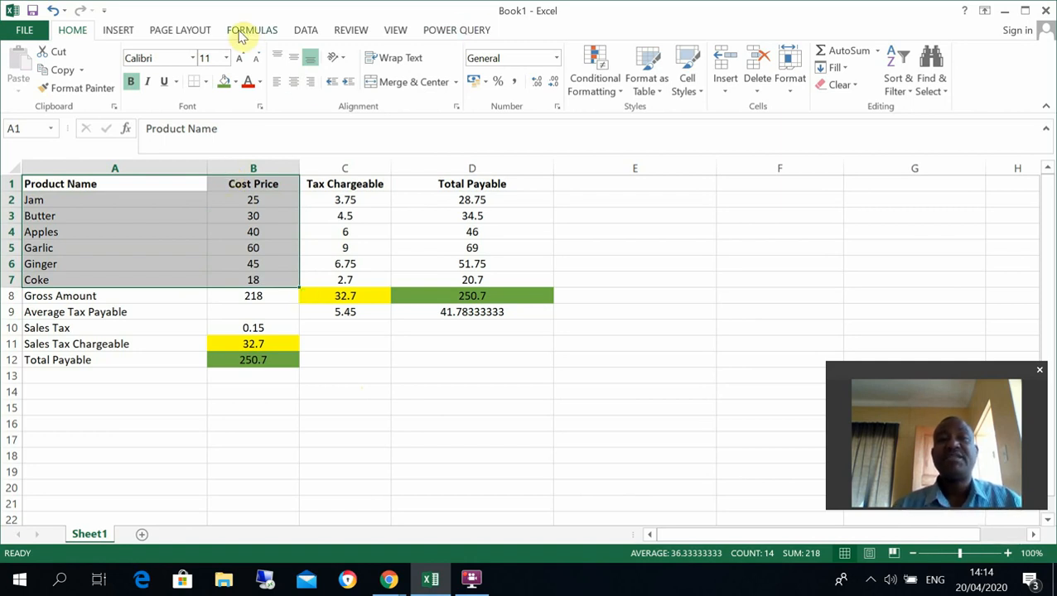
{"action": "left_click", "coordinate": [118, 31]}
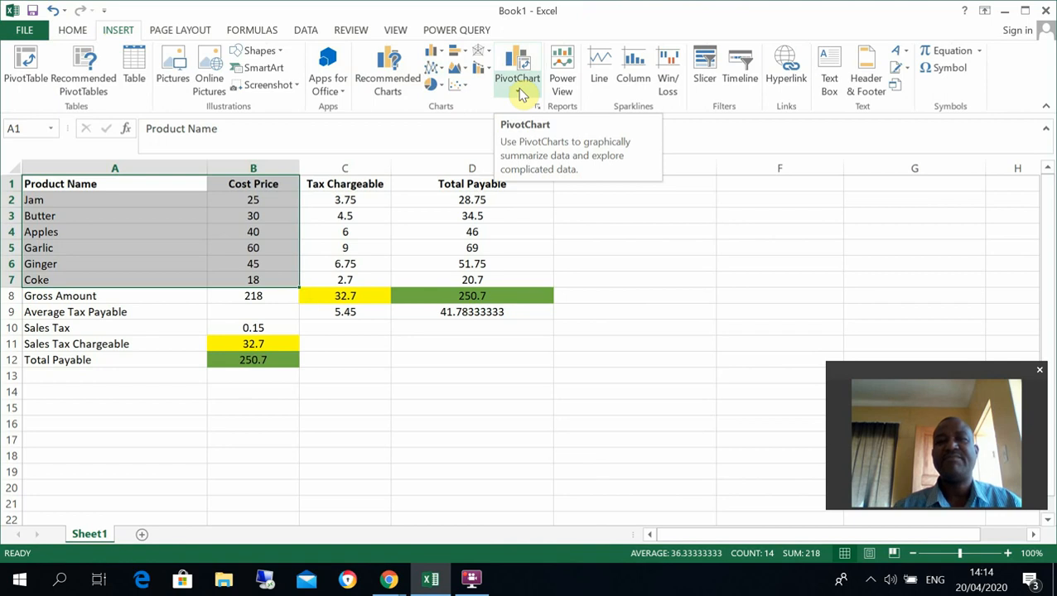
{"action": "left_click", "coordinate": [399, 76]}
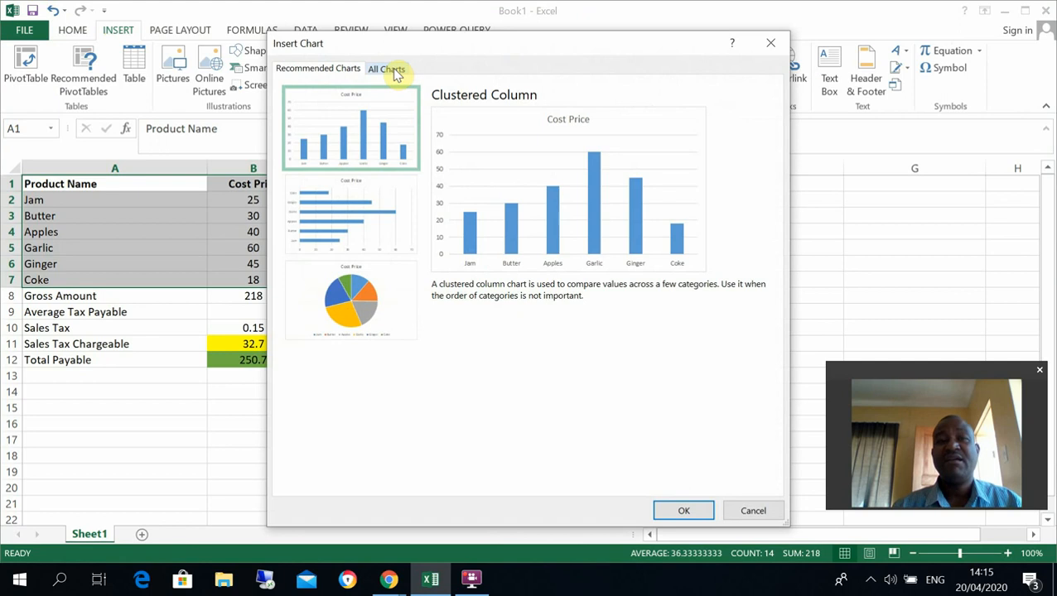
{"action": "left_click", "coordinate": [396, 73]}
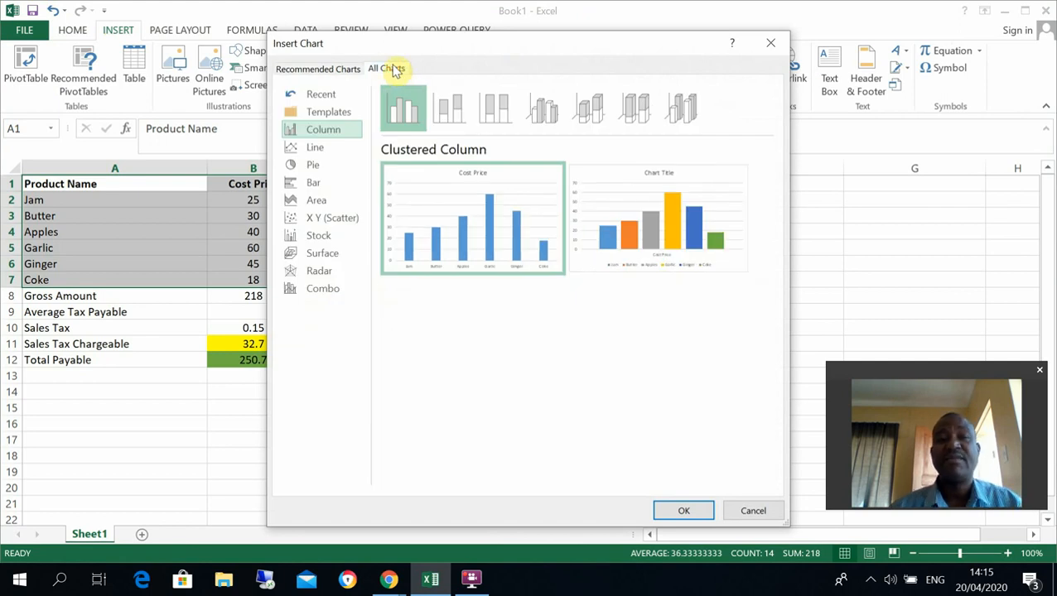
- Preview the line, column, bar and radar chart types for the cost price data
{"action": "left_click", "coordinate": [318, 153]}
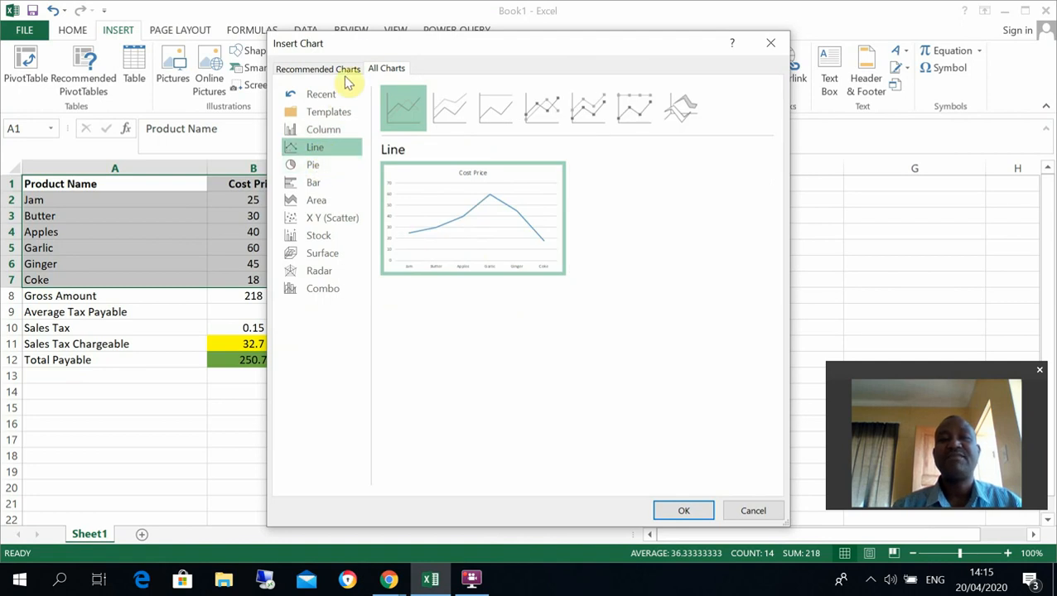
{"action": "left_click_drag", "start_coordinate": [369, 47], "coordinate": [519, 30]}
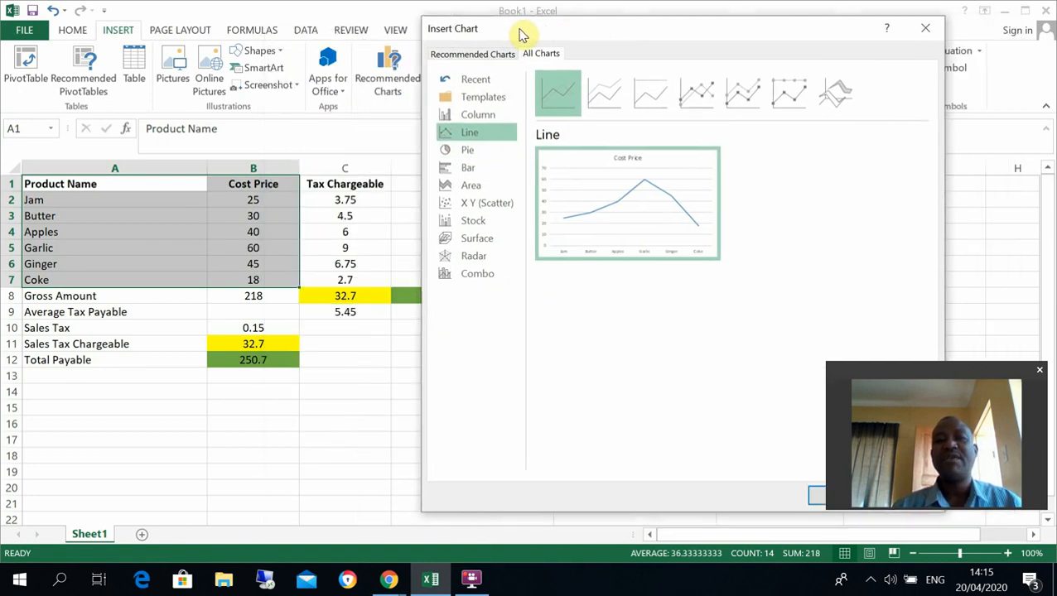
{"action": "mouse_move", "coordinate": [684, 195]}
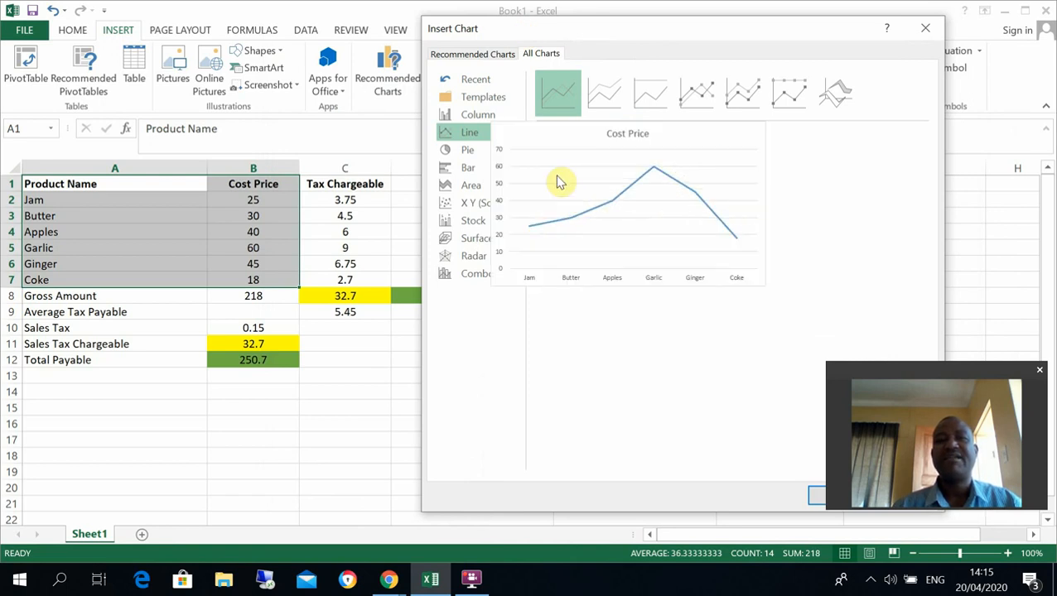
{"action": "left_click", "coordinate": [476, 115]}
{"action": "mouse_move", "coordinate": [617, 206]}
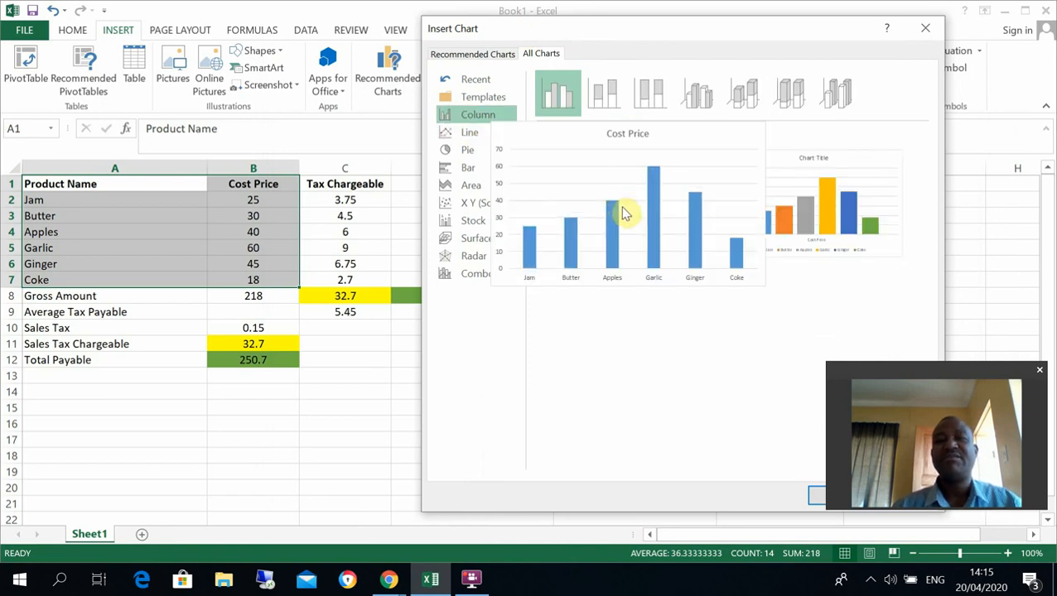
{"action": "left_click", "coordinate": [465, 133]}
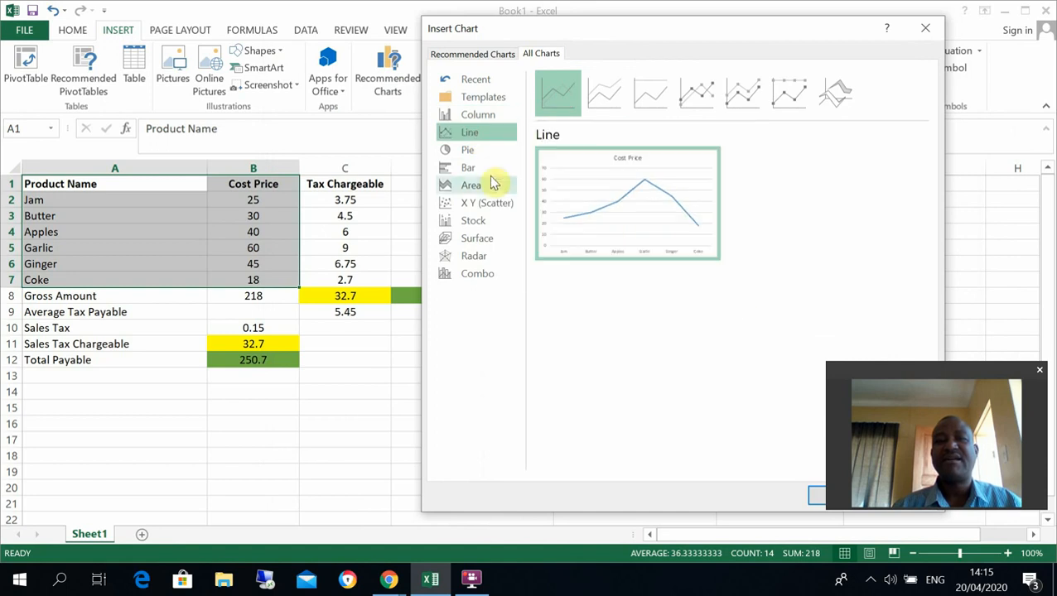
{"action": "left_click", "coordinate": [469, 169]}
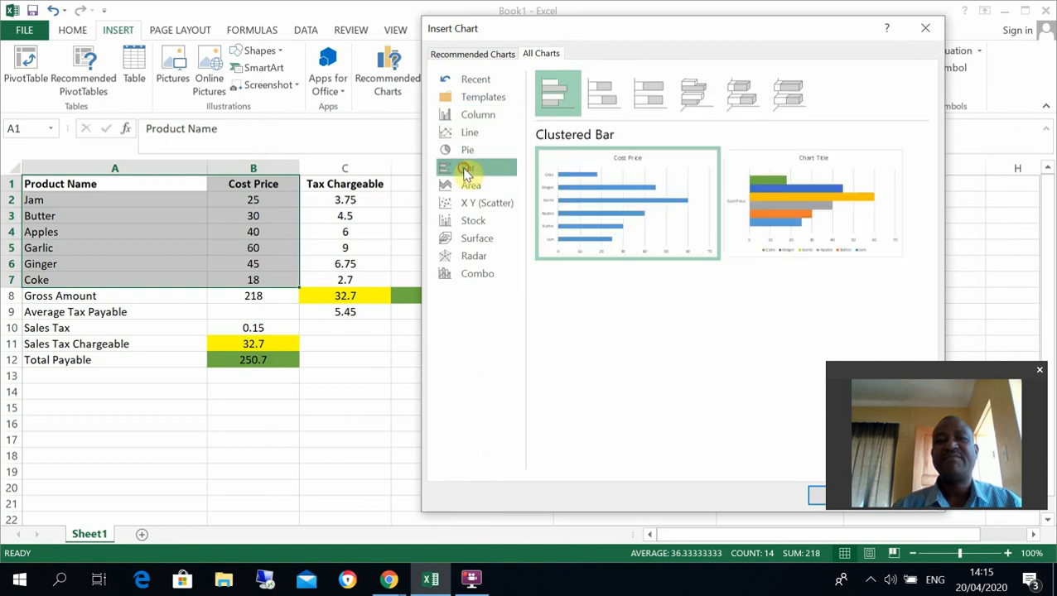
{"action": "left_click", "coordinate": [488, 258]}
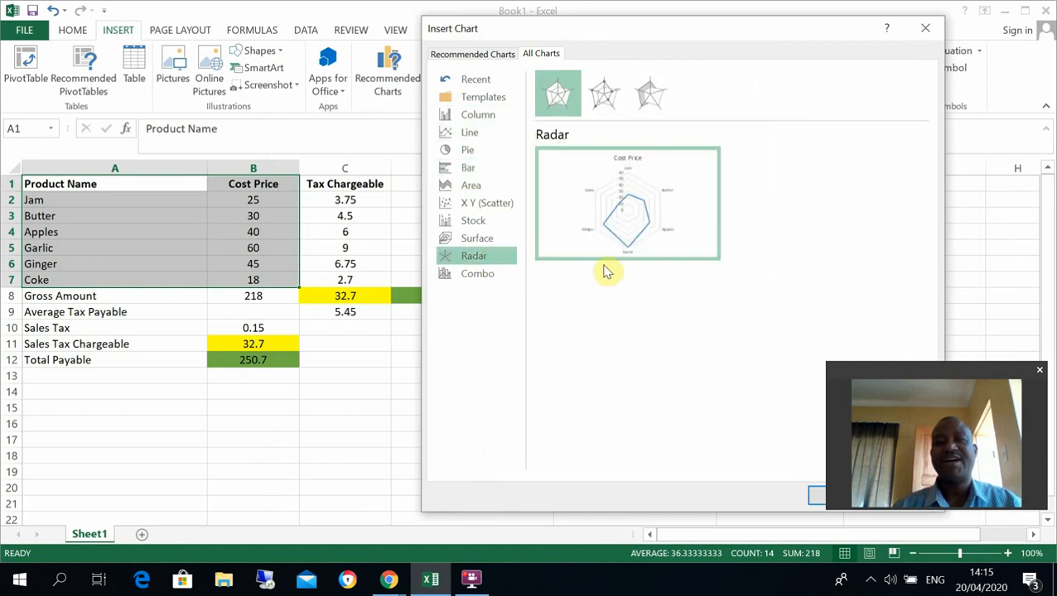
- Insert a clustered column chart of the cost prices and move it below the Average Tax Payable row, starting at column C
{"action": "left_click", "coordinate": [480, 120]}
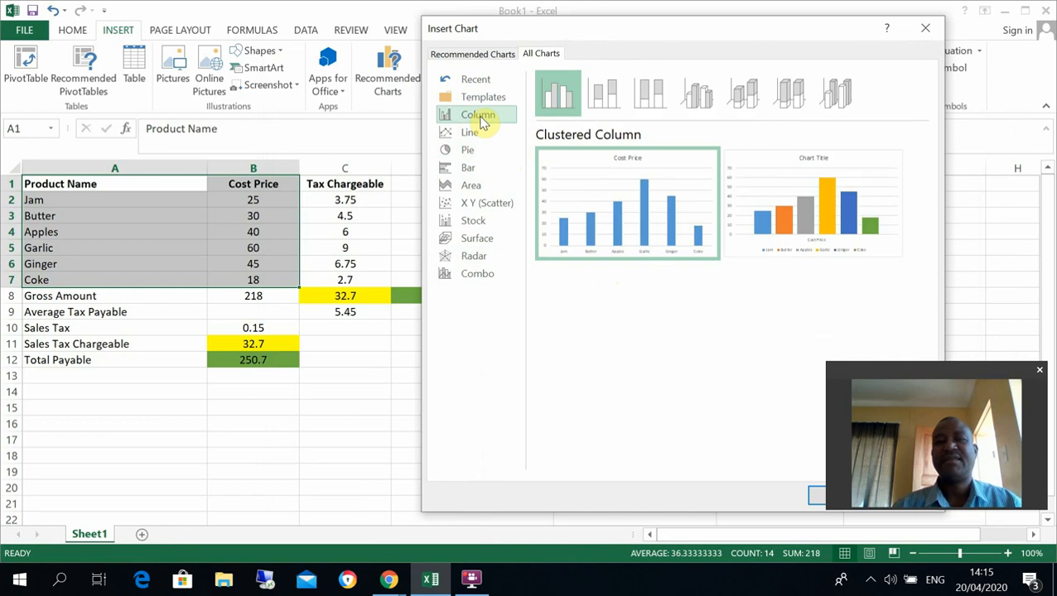
{"action": "double_click", "coordinate": [632, 214]}
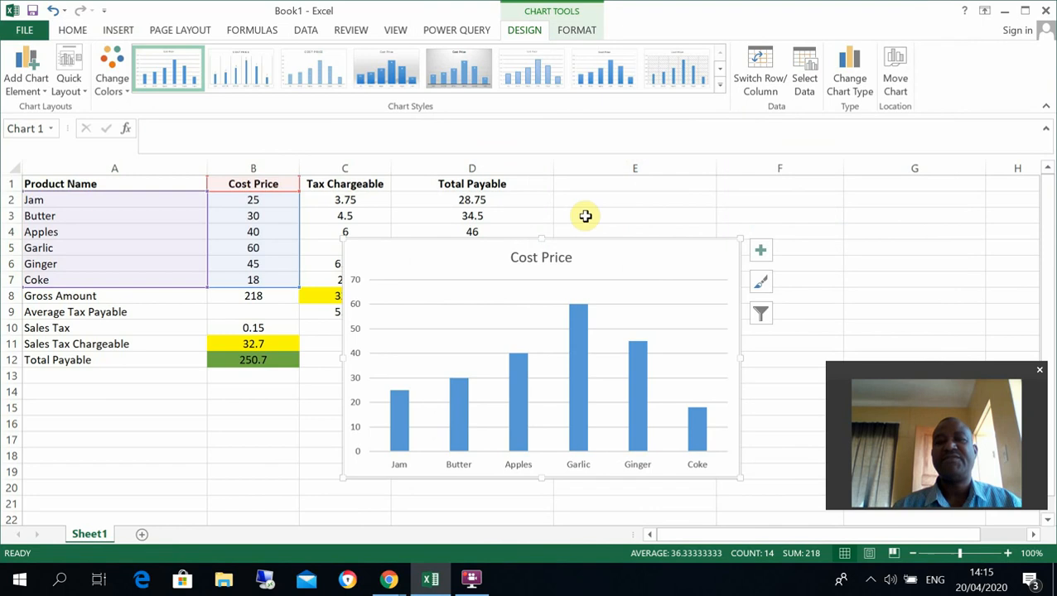
{"action": "mouse_move", "coordinate": [579, 238]}
{"action": "left_mouse_down"}
{"action": "mouse_move", "coordinate": [562, 262]}
{"action": "mouse_move", "coordinate": [743, 144]}
{"action": "mouse_move", "coordinate": [550, 300]}
{"action": "mouse_move", "coordinate": [562, 330]}
{"action": "mouse_move", "coordinate": [549, 337]}
{"action": "mouse_move", "coordinate": [551, 325]}
{"action": "left_mouse_up"}
{"action": "left_click_drag", "start_coordinate": [1048, 216], "coordinate": [1048, 219]}
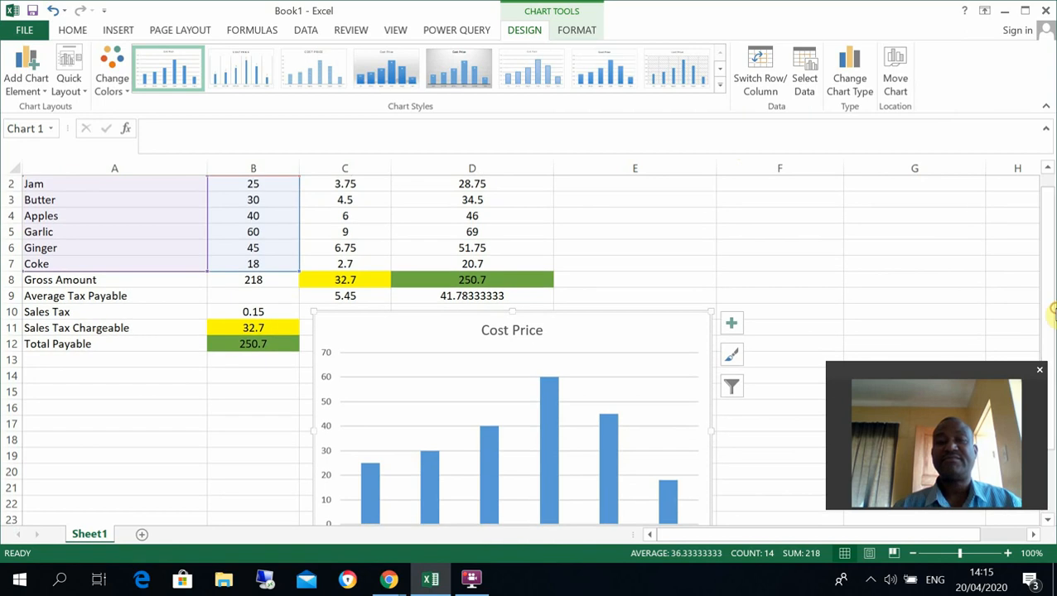
{"action": "left_click", "coordinate": [1047, 520]}
{"action": "left_click", "coordinate": [1047, 519]}
{"action": "left_click", "coordinate": [1047, 520]}
{"action": "left_click", "coordinate": [1047, 519]}
{"action": "left_click", "coordinate": [1047, 520]}
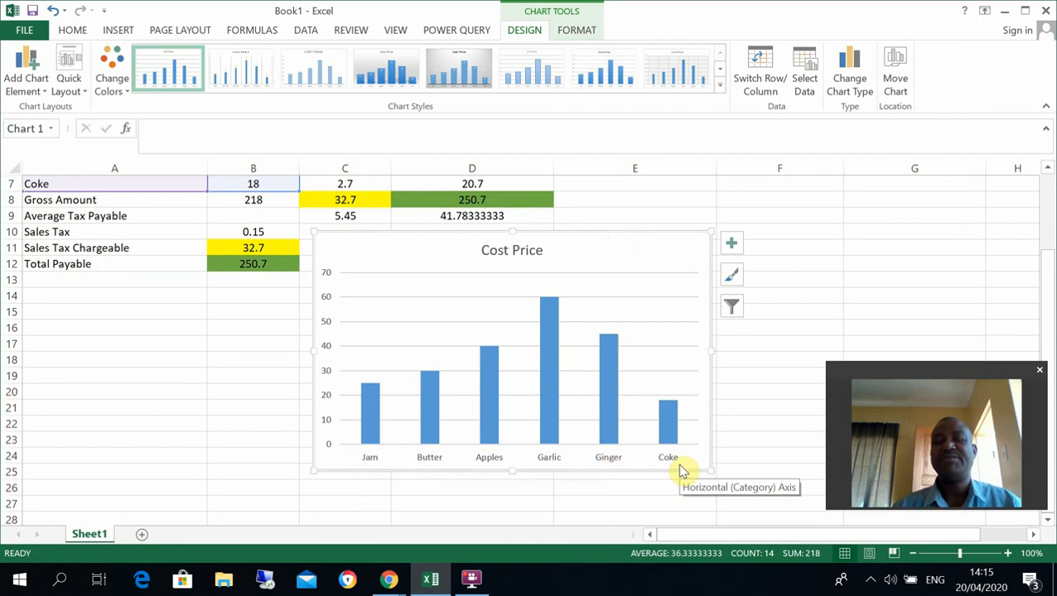
- Add data labels to the Cost Price columns in the chart
{"action": "left_click", "coordinate": [371, 398]}
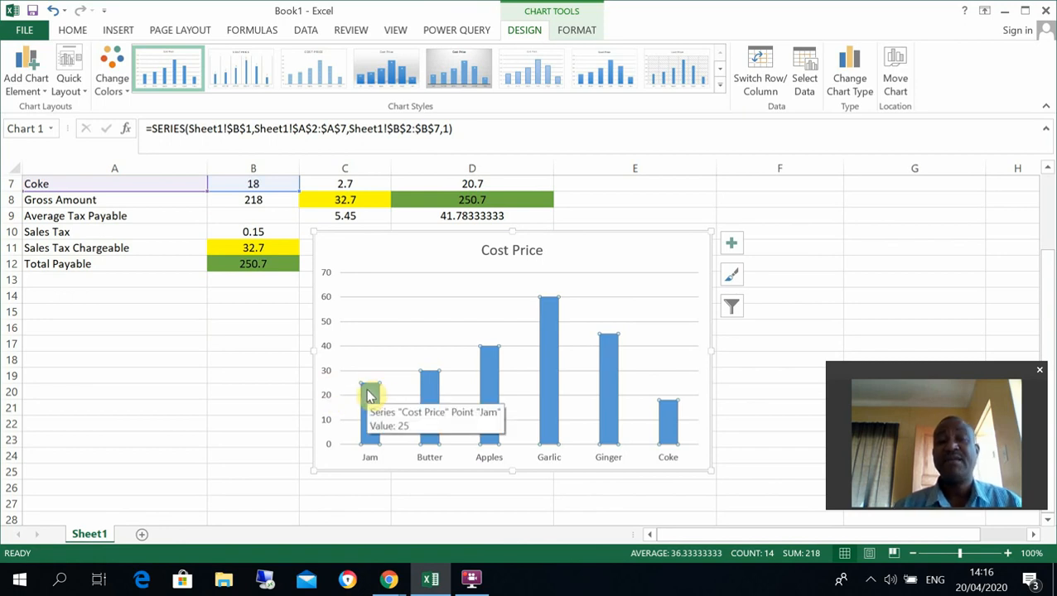
{"action": "right_click", "coordinate": [370, 396]}
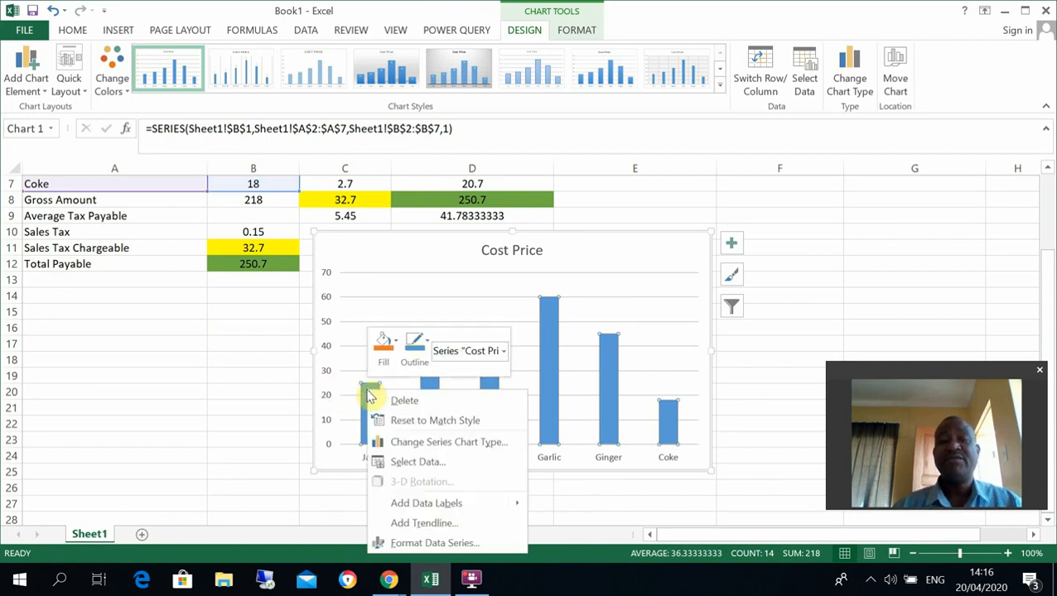
{"action": "left_click", "coordinate": [427, 503]}
{"action": "left_click", "coordinate": [524, 505]}
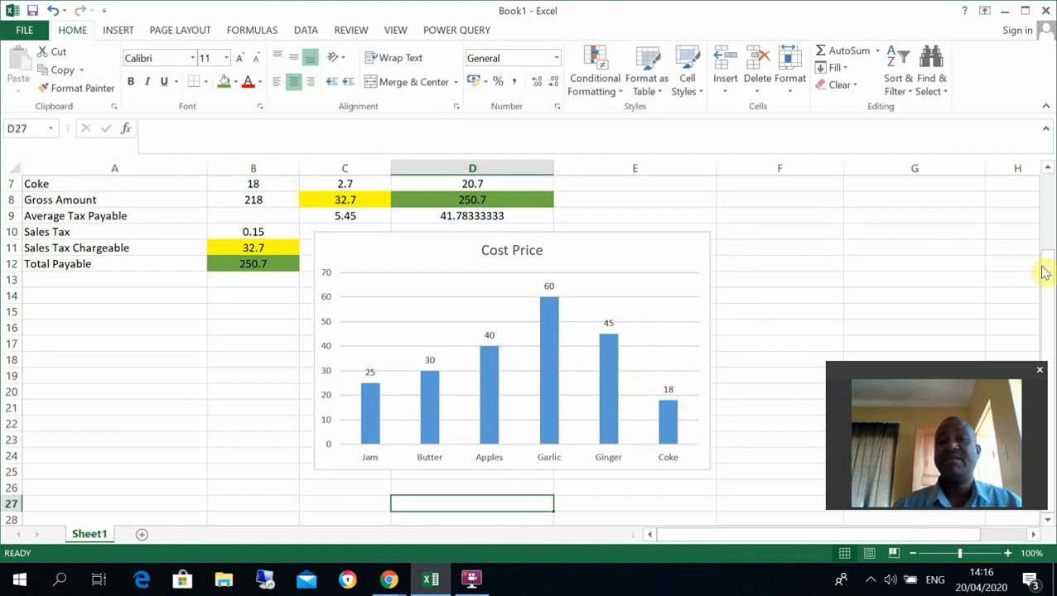
{"action": "left_click_drag", "start_coordinate": [1045, 267], "coordinate": [1050, 176]}
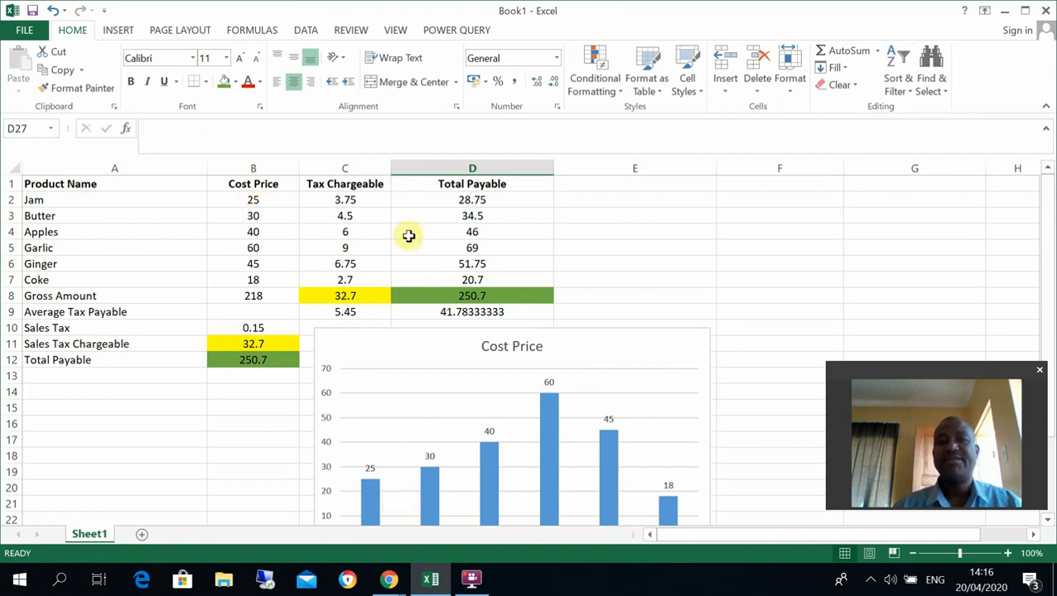
{"action": "left_click_drag", "start_coordinate": [1047, 224], "coordinate": [1050, 313]}
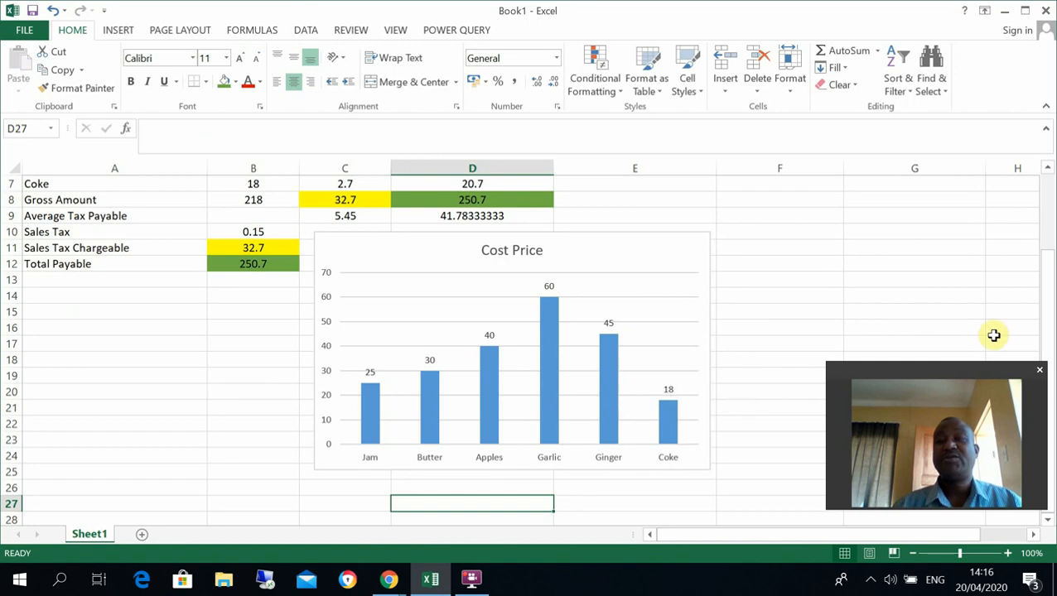
{"action": "left_click_drag", "start_coordinate": [1052, 305], "coordinate": [1050, 298]}
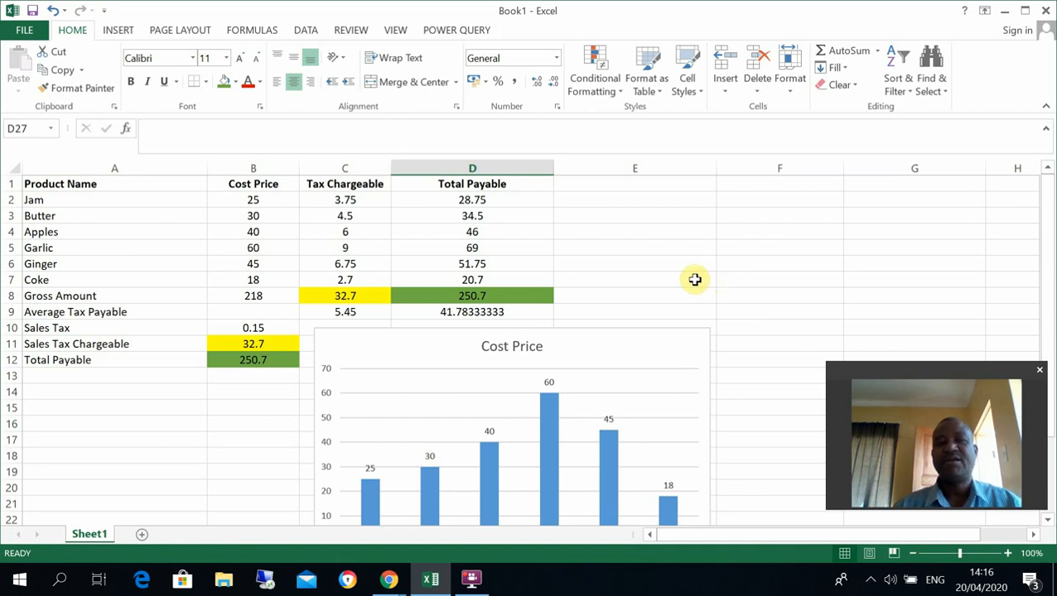
{"action": "left_click", "coordinate": [470, 579]}
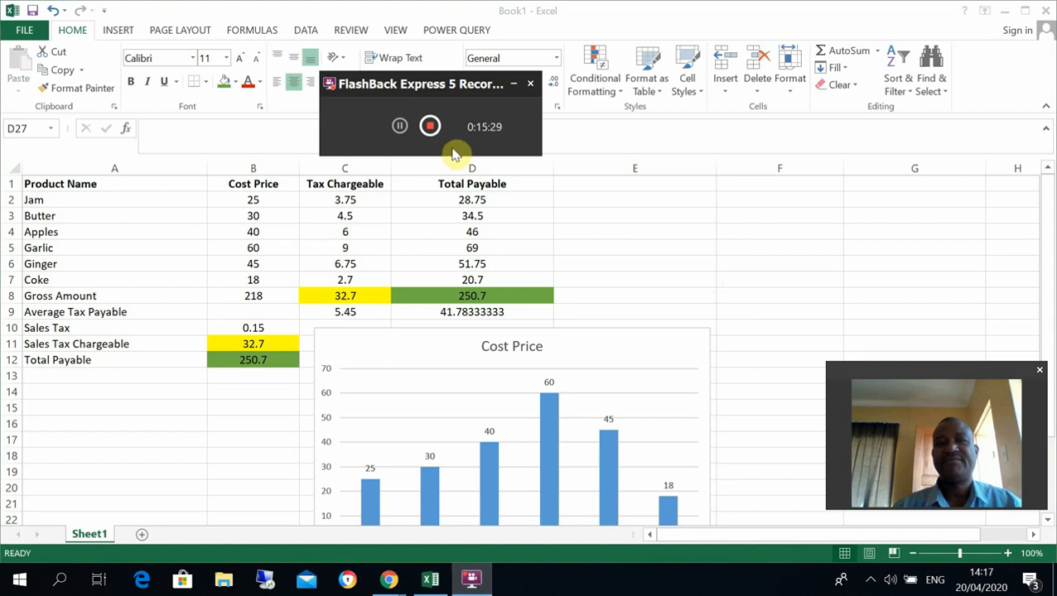